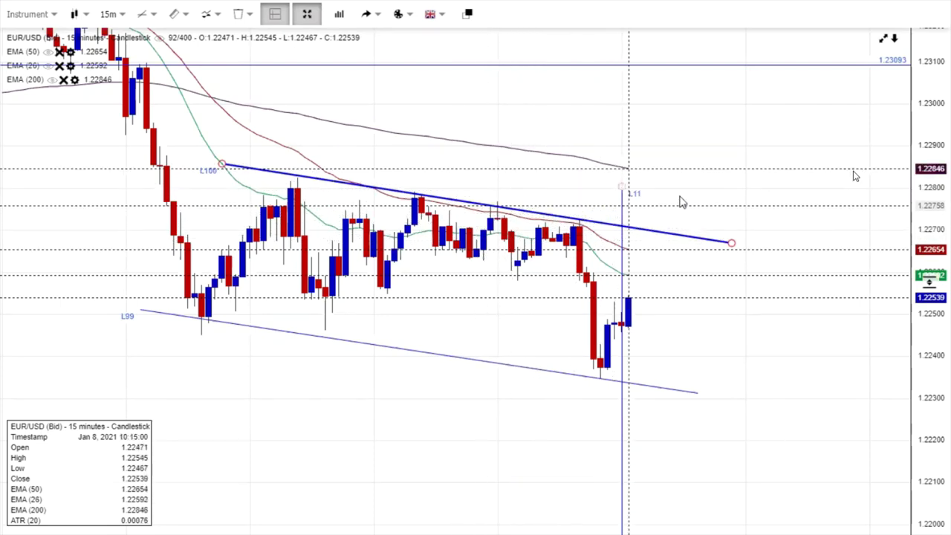
- Check the EUR/USD chart's upper channel line, and set the EUR/USD value in D1992 of the Excel trading reco workbook to 1.2272
scroll(682, 208, down, 1)
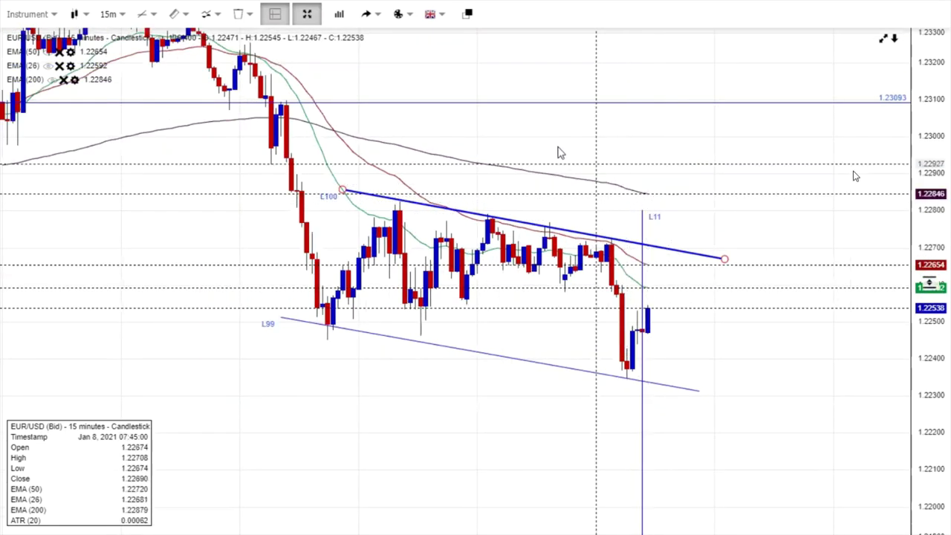
drag(531, 93, 519, 82)
click(605, 212)
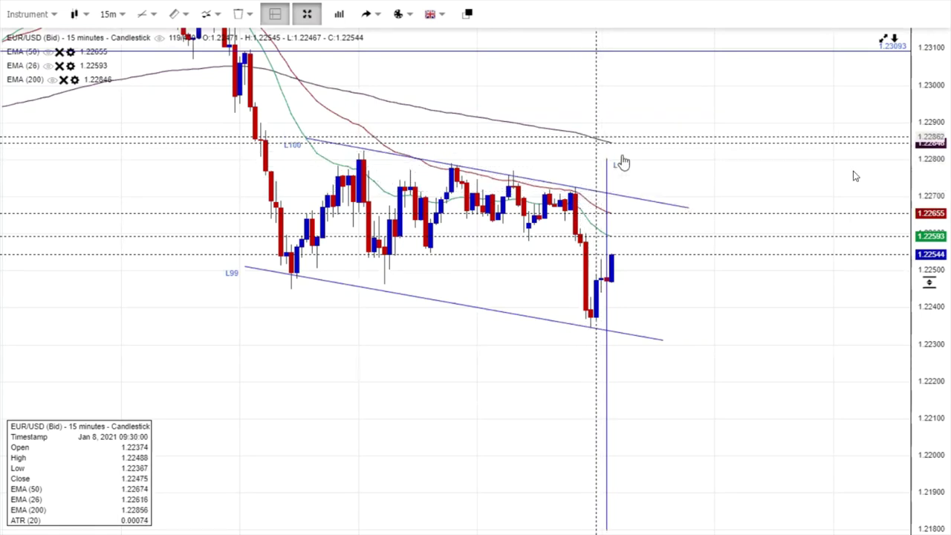
scroll(673, 167, down, 3)
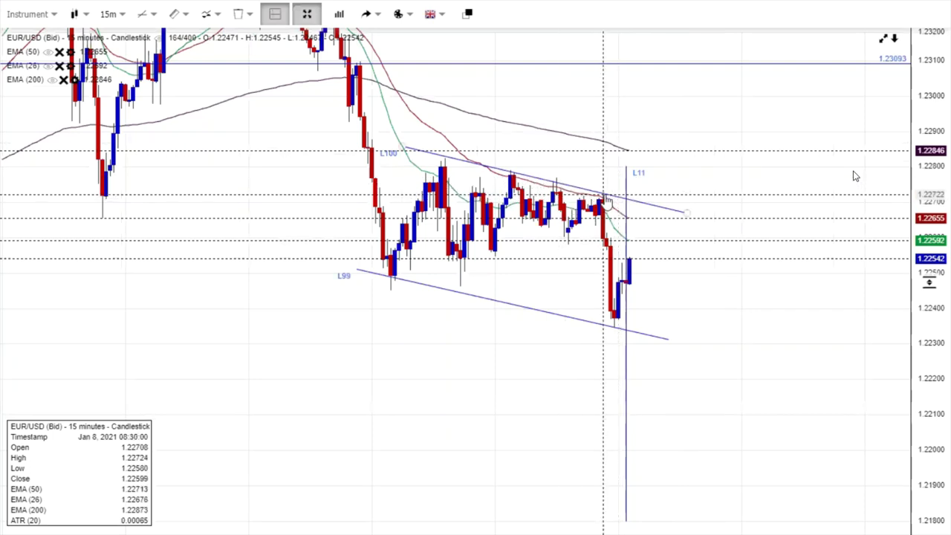
scroll(855, 176, up, 3)
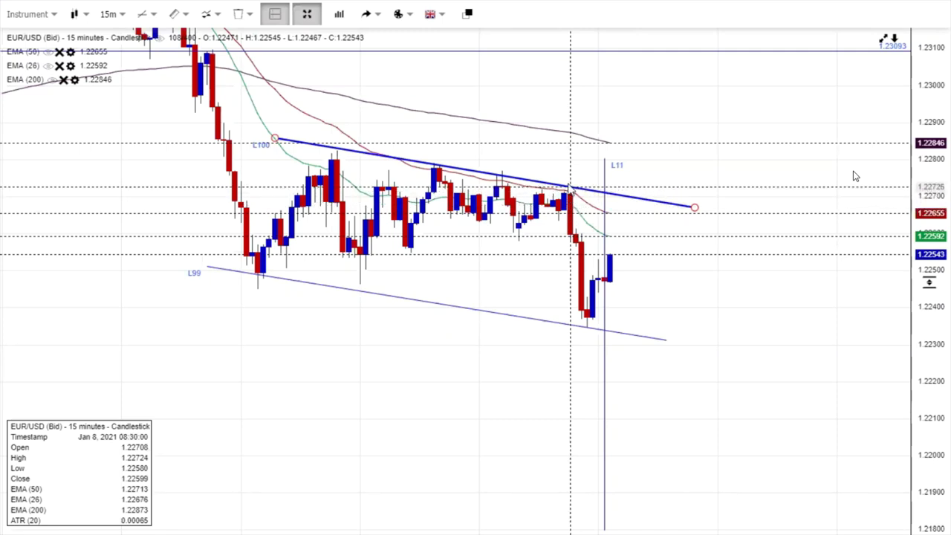
click(309, 16)
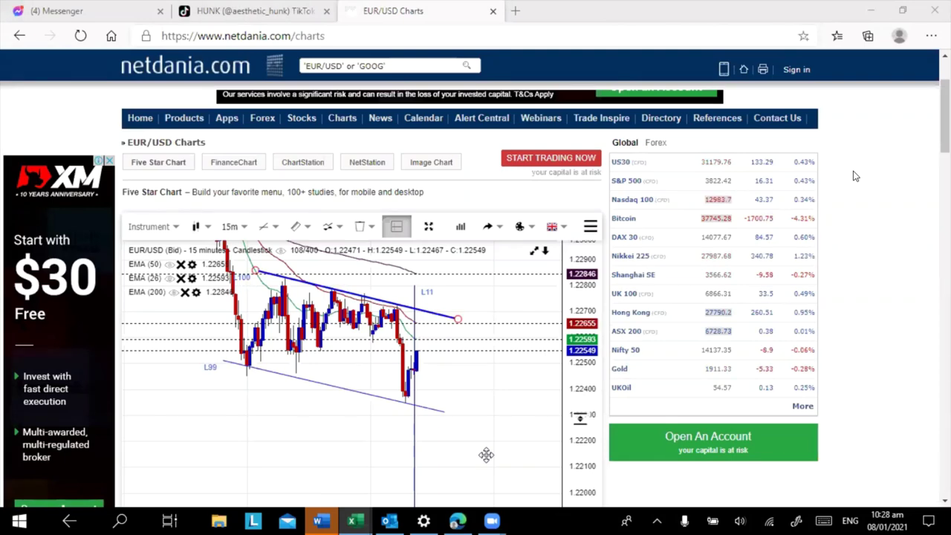
key(alt+Tab)
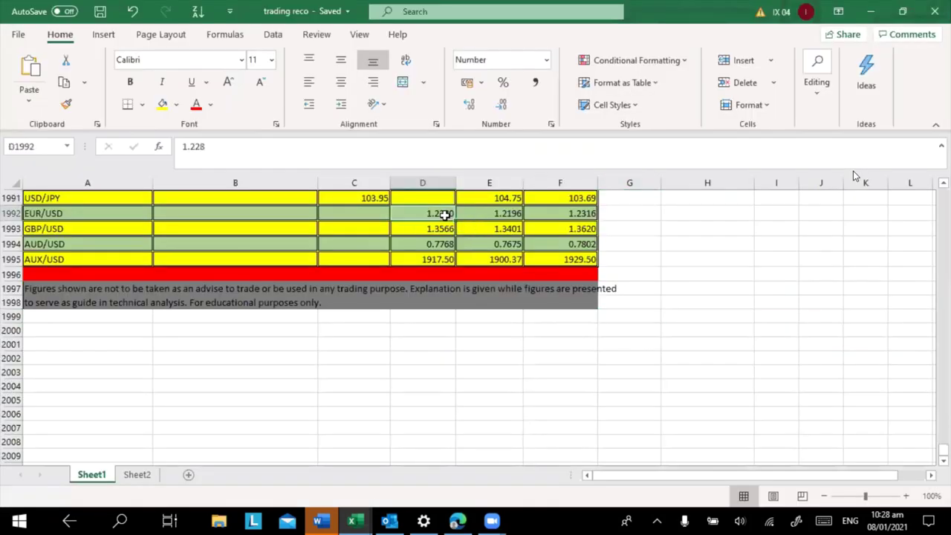
click(230, 155)
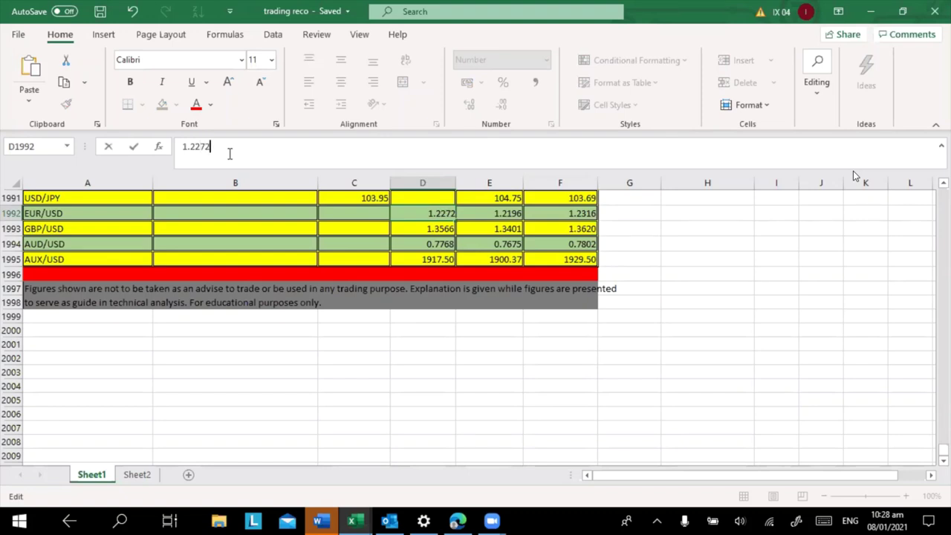
click(749, 320)
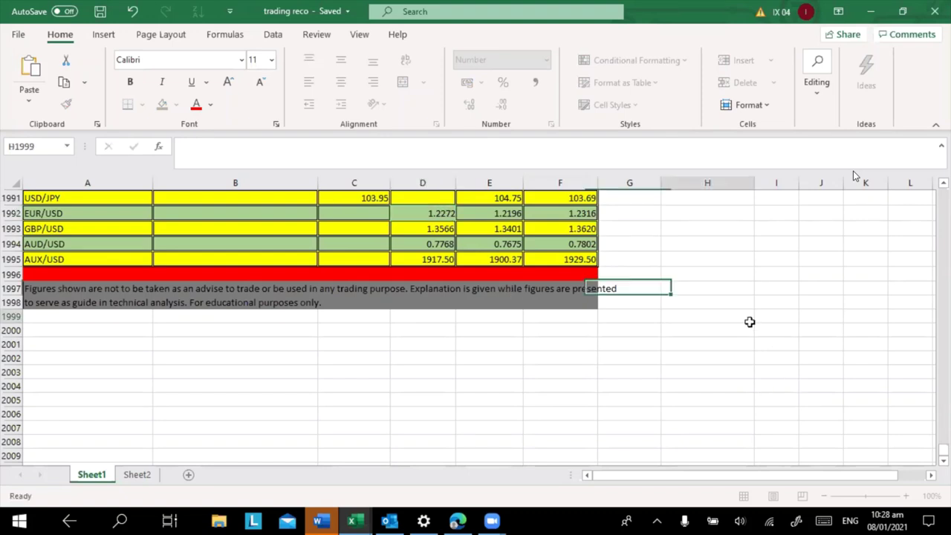
- Check the EUR/USD values in E1992 and F1992, including the formula behind F1992, and the USD/JPY row above
click(472, 208)
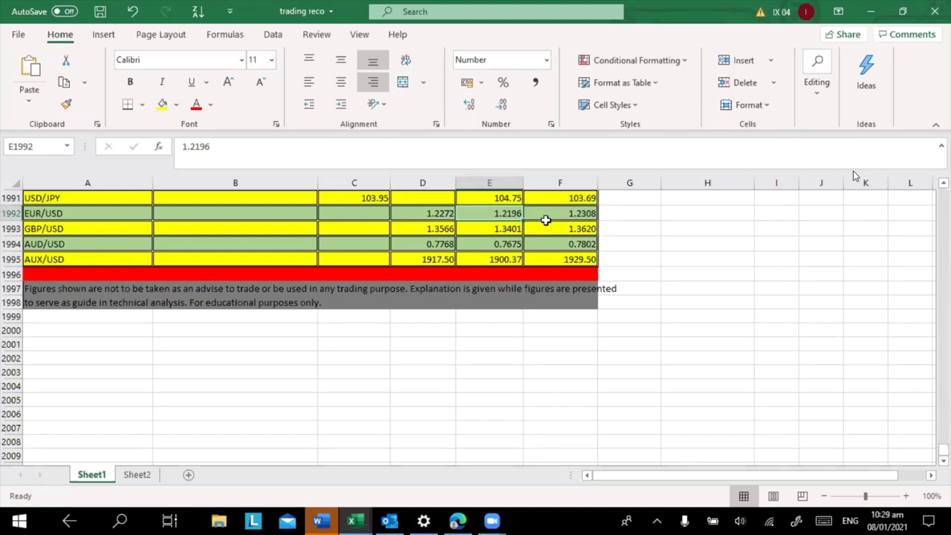
click(570, 215)
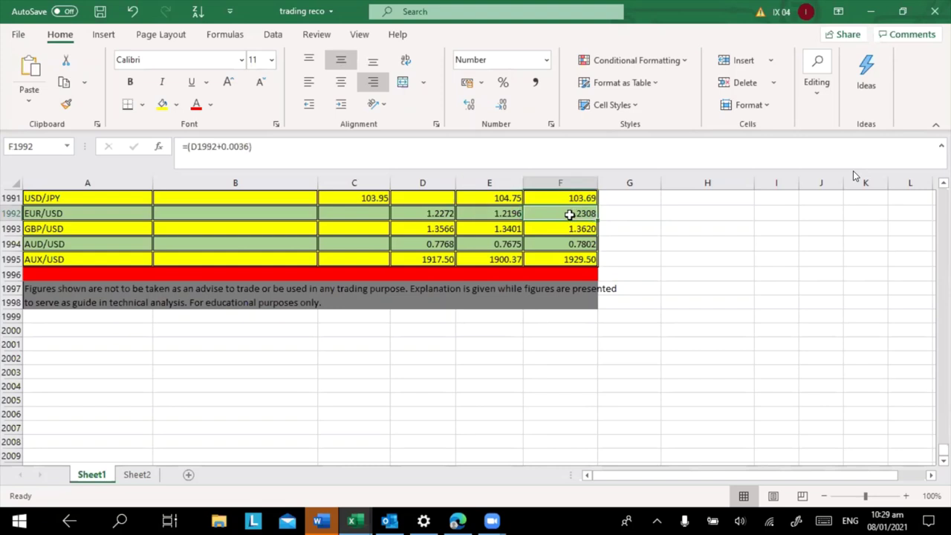
click(263, 147)
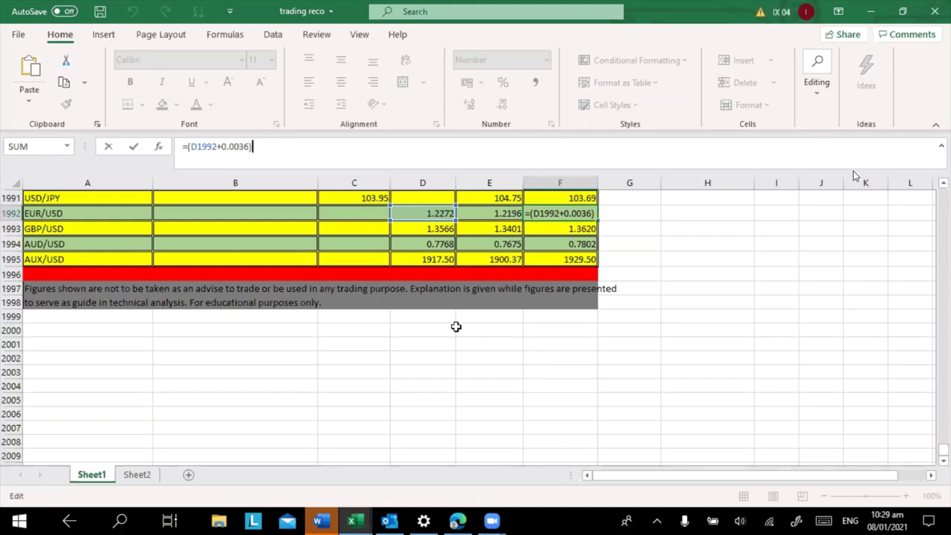
click(629, 244)
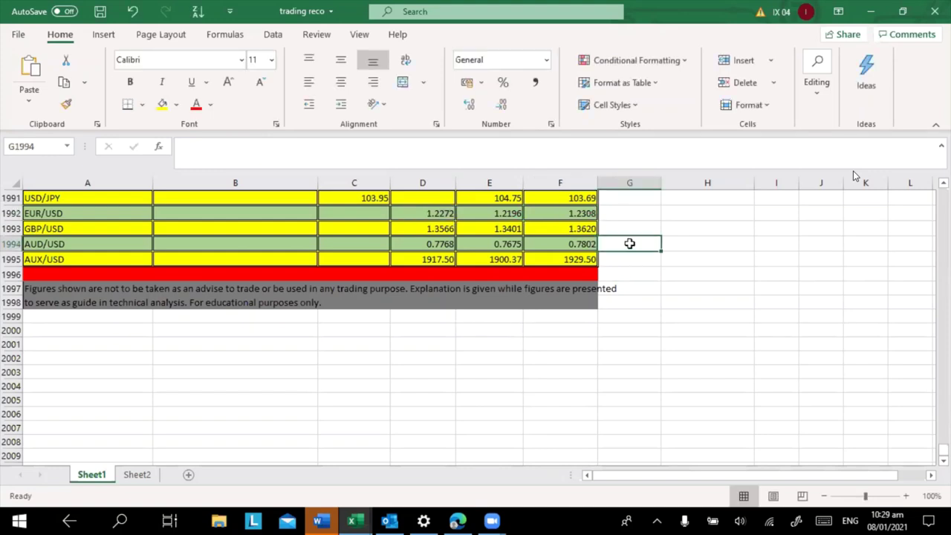
click(11, 213)
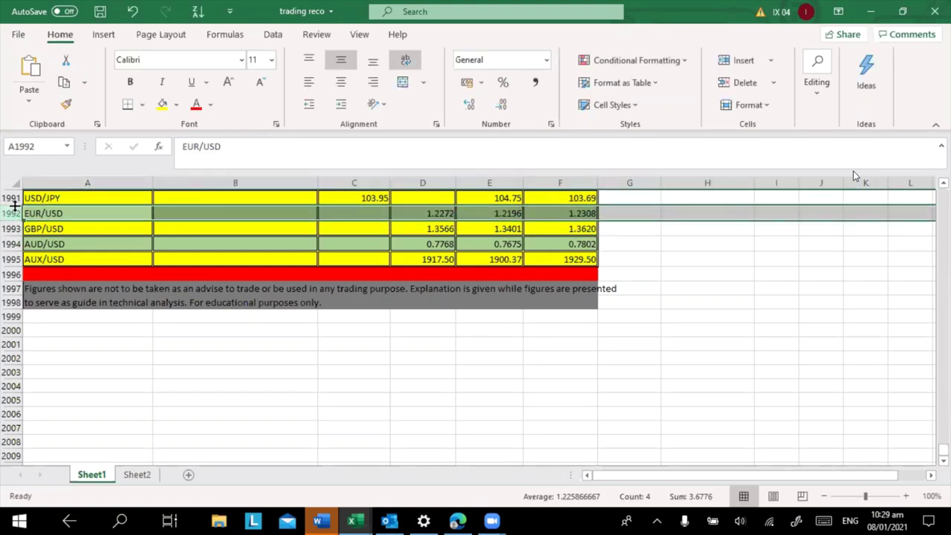
click(11, 197)
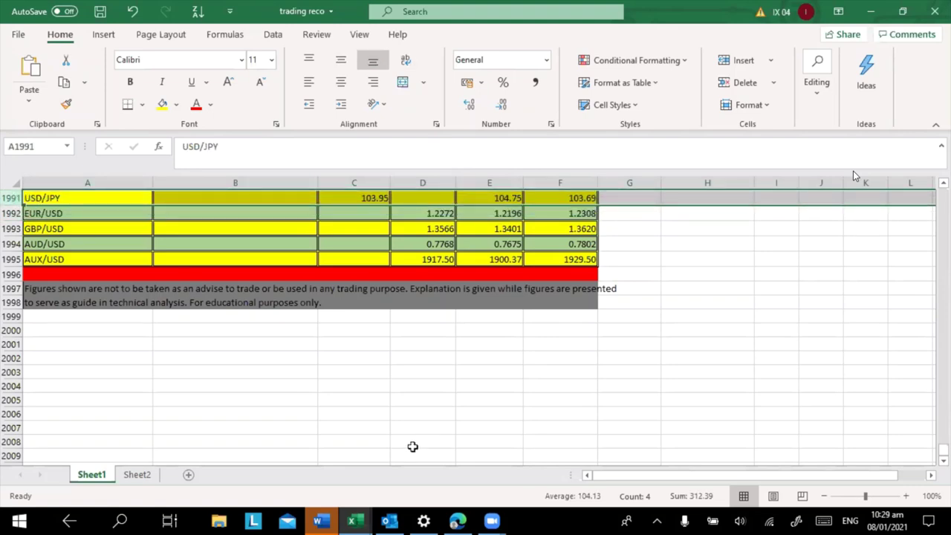
- Switch to the NetDania chart in the browser and load the USD/JPY instrument
click(457, 523)
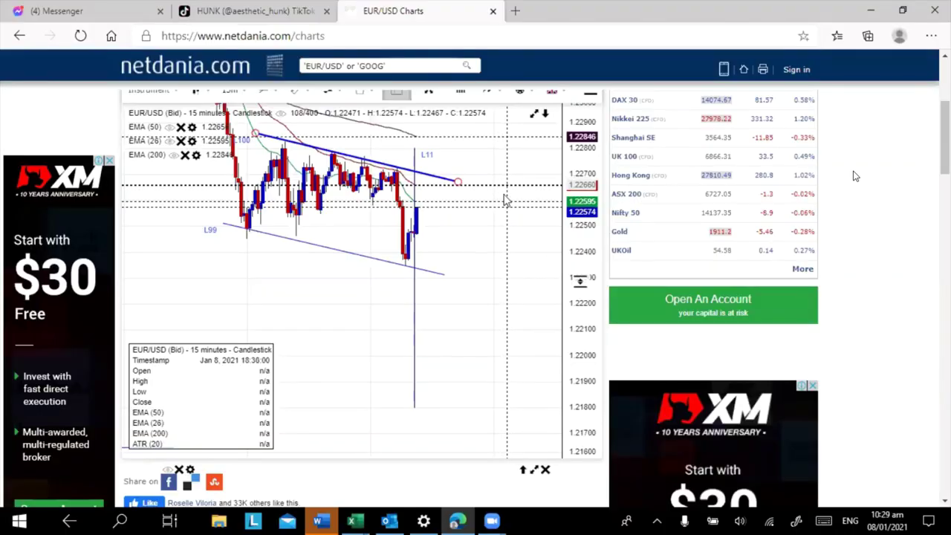
scroll(855, 176, up, 2)
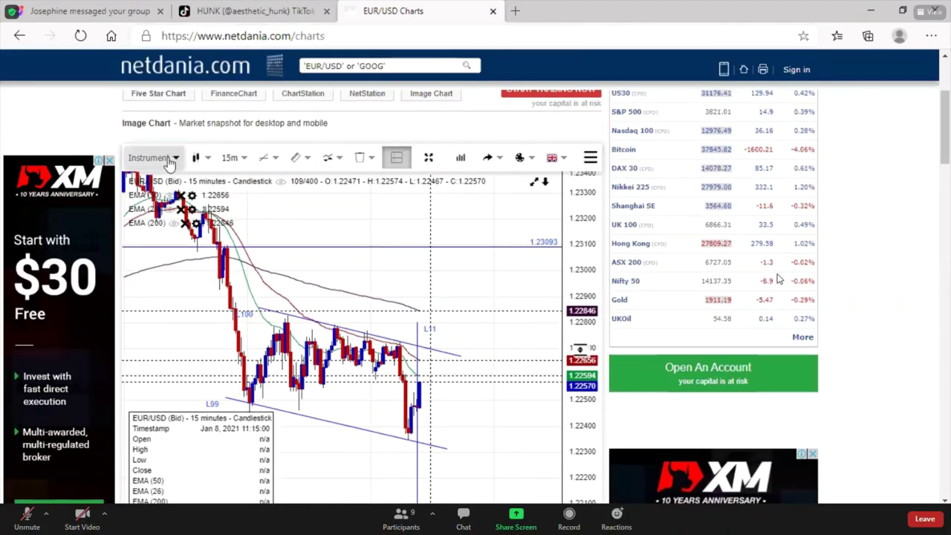
click(160, 157)
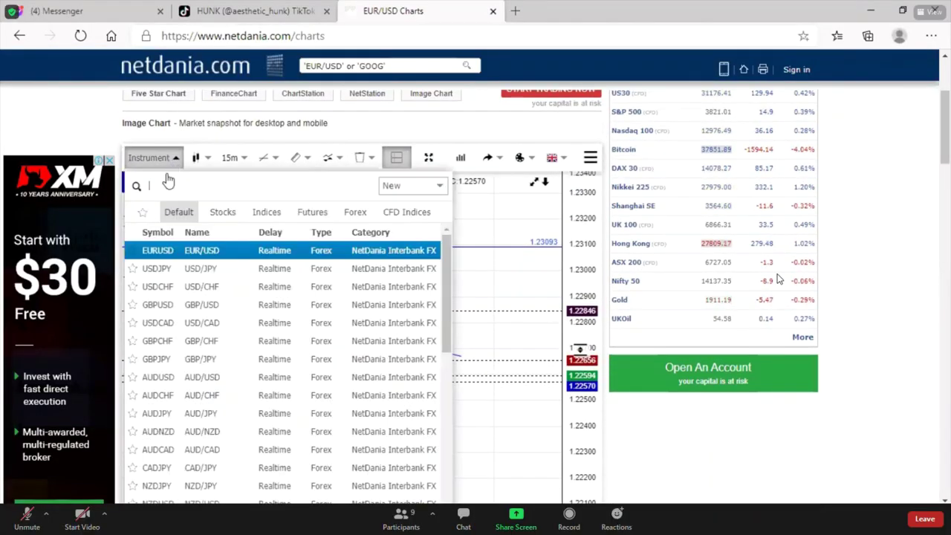
click(168, 273)
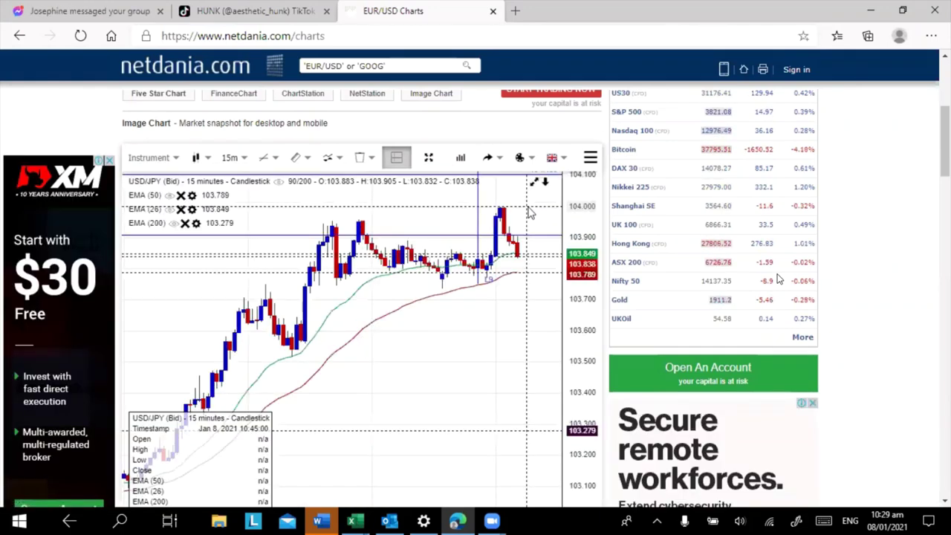
scroll(466, 219, down, 3)
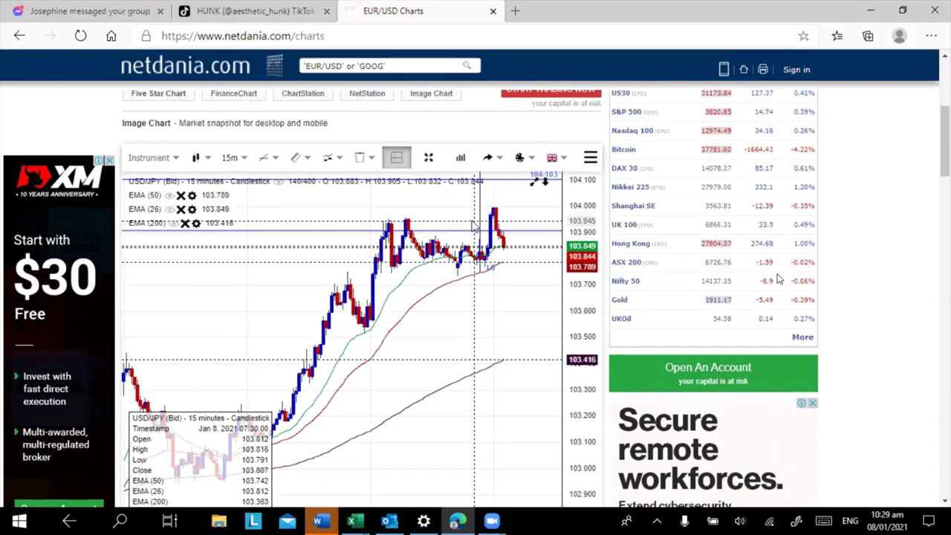
- Show USD/JPY on the daily timeframe and examine the latest candles against the 50, 26 and 200 EMAs
click(237, 159)
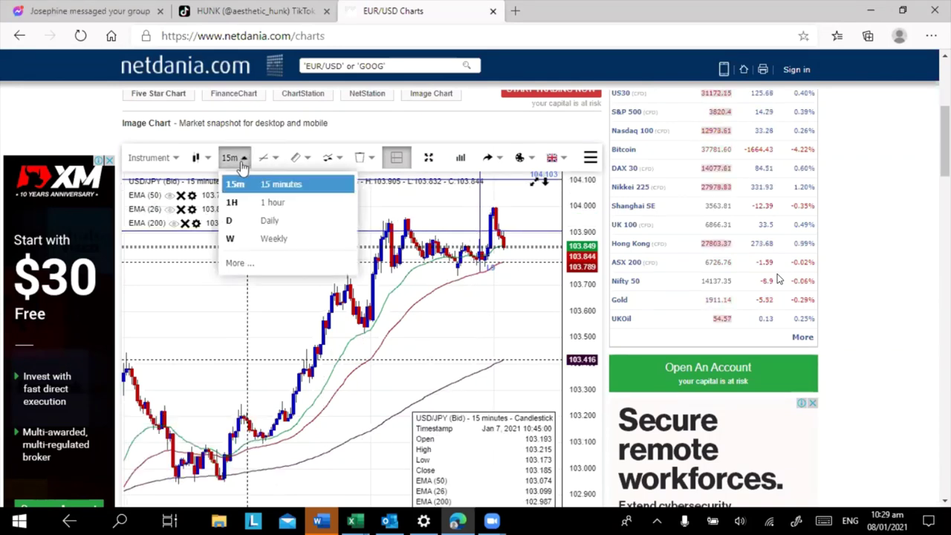
click(249, 221)
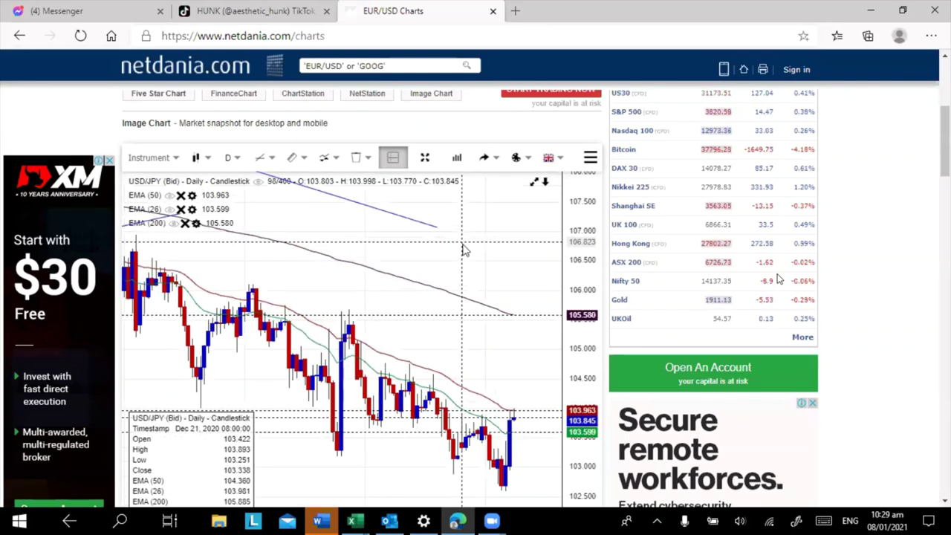
scroll(476, 304, down, 3)
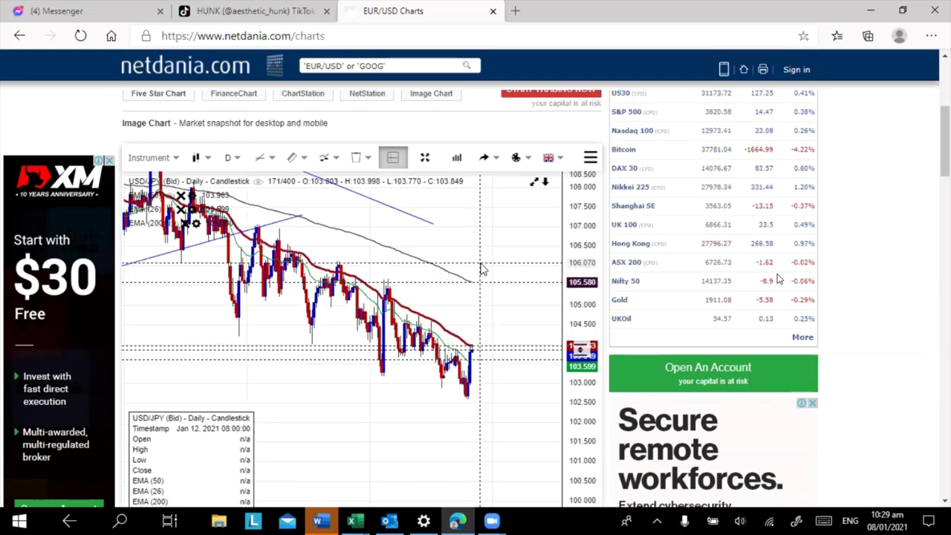
scroll(483, 270, up, 1)
scroll(483, 270, up, 2)
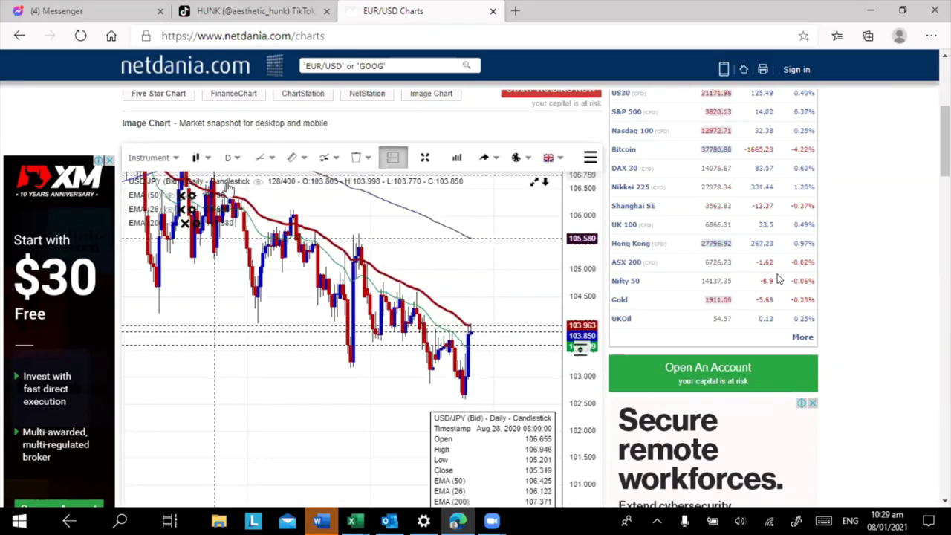
scroll(396, 236, down, 2)
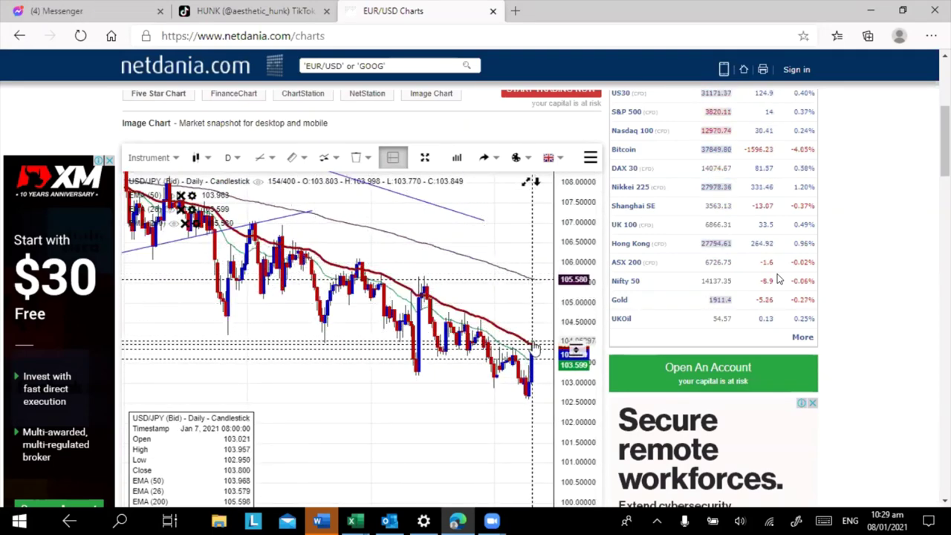
scroll(492, 273, down, 3)
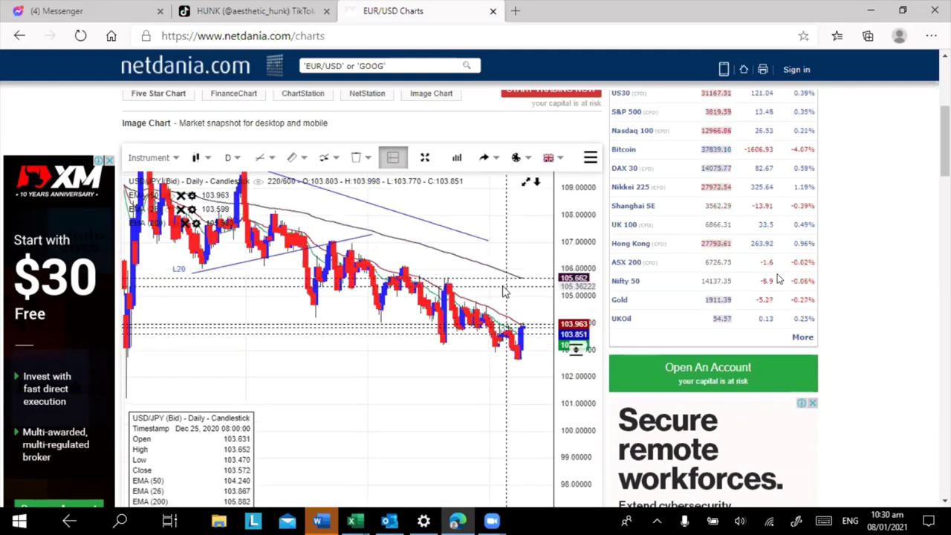
scroll(435, 350, up, 2)
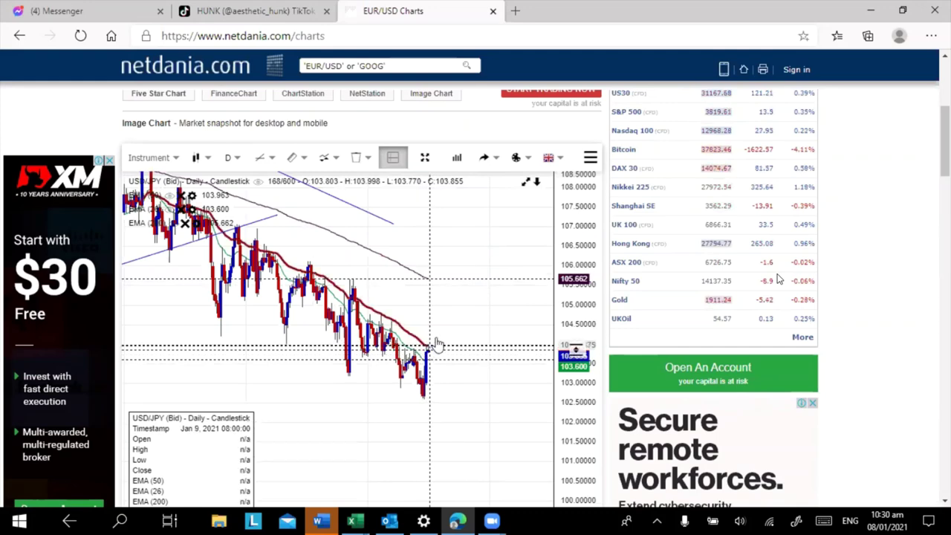
- Set the USD/JPY chart to the 1 hour timeframe and examine the recent rally, the EMAs and the vertical line L9
click(238, 165)
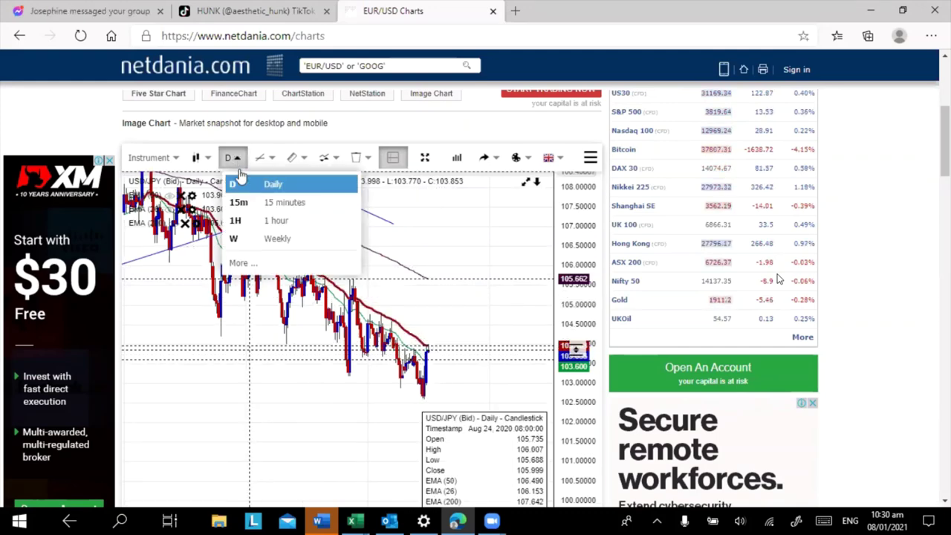
click(246, 220)
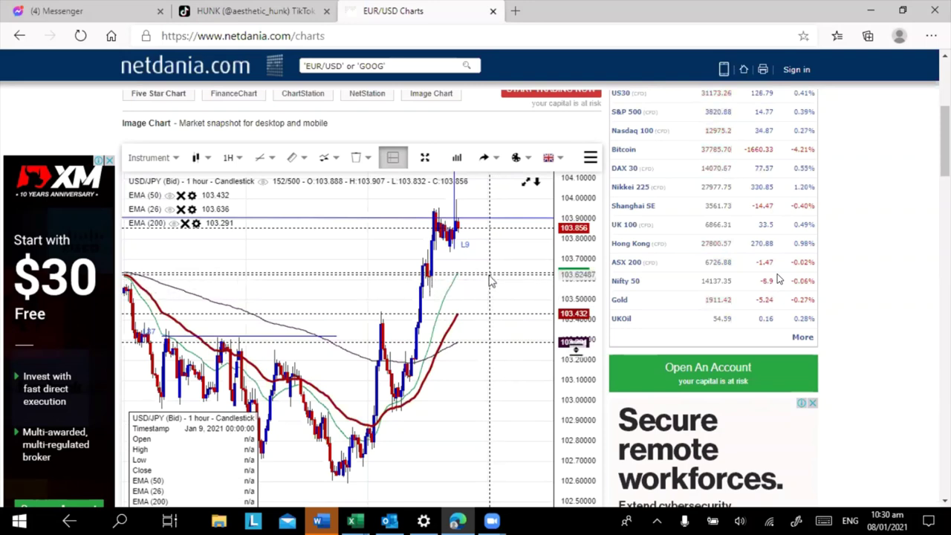
drag(484, 272, 403, 210)
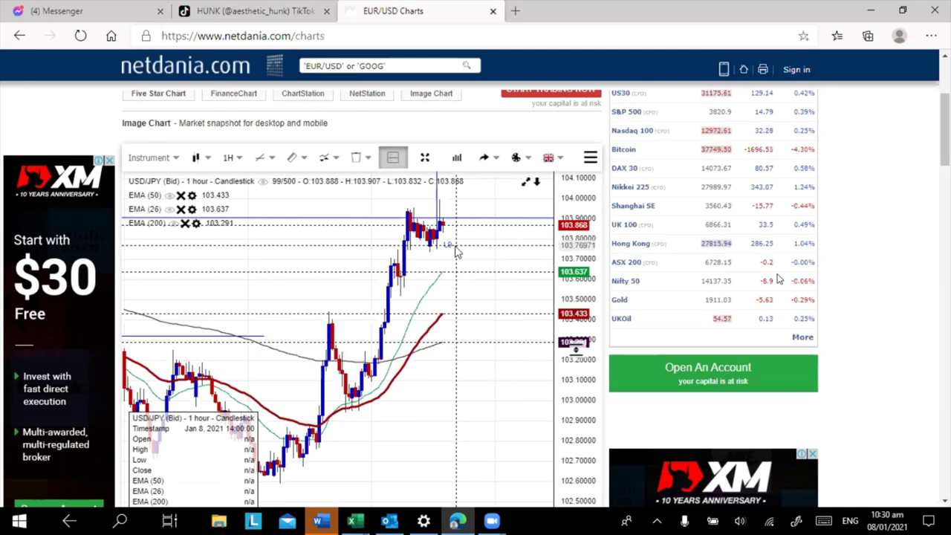
scroll(473, 292, down, 1)
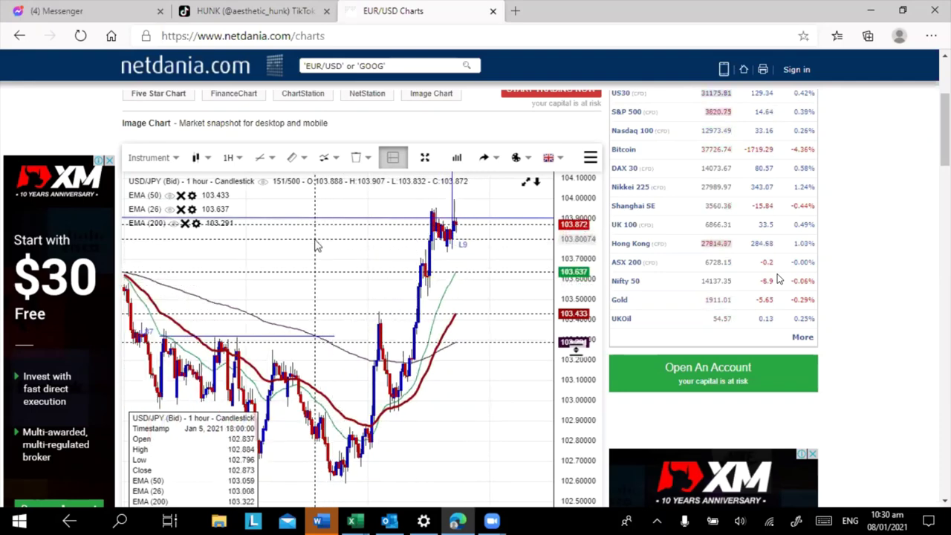
scroll(259, 311, down, 1)
drag(260, 311, 265, 265)
scroll(331, 270, up, 2)
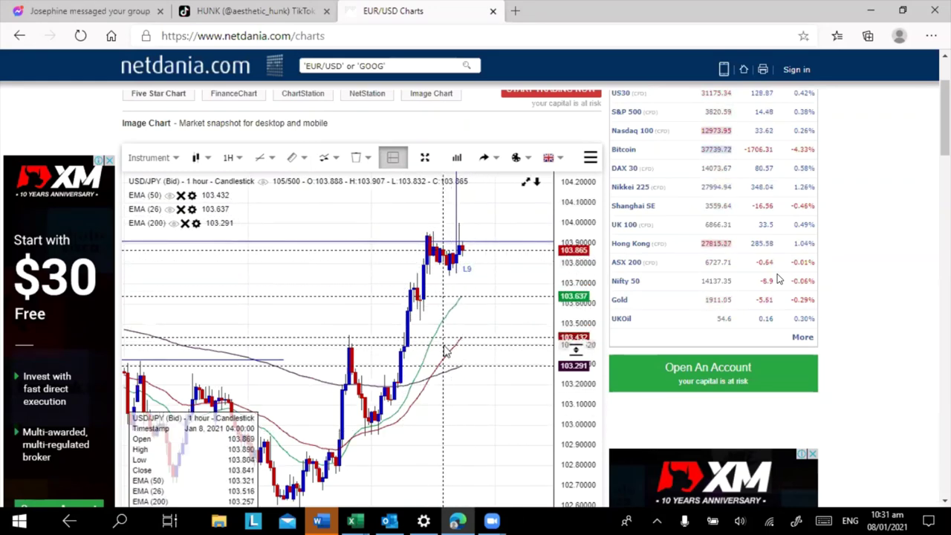
scroll(498, 412, down, 2)
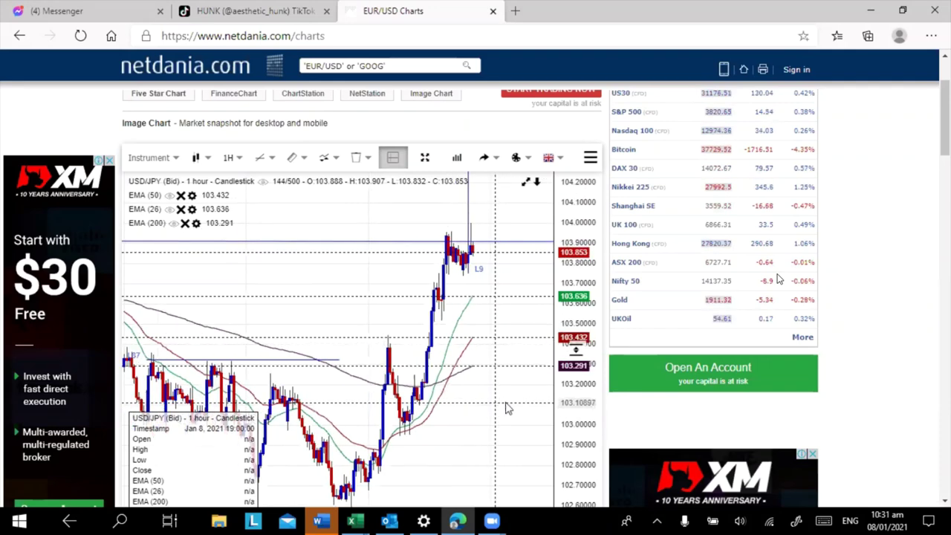
scroll(476, 457, up, 1)
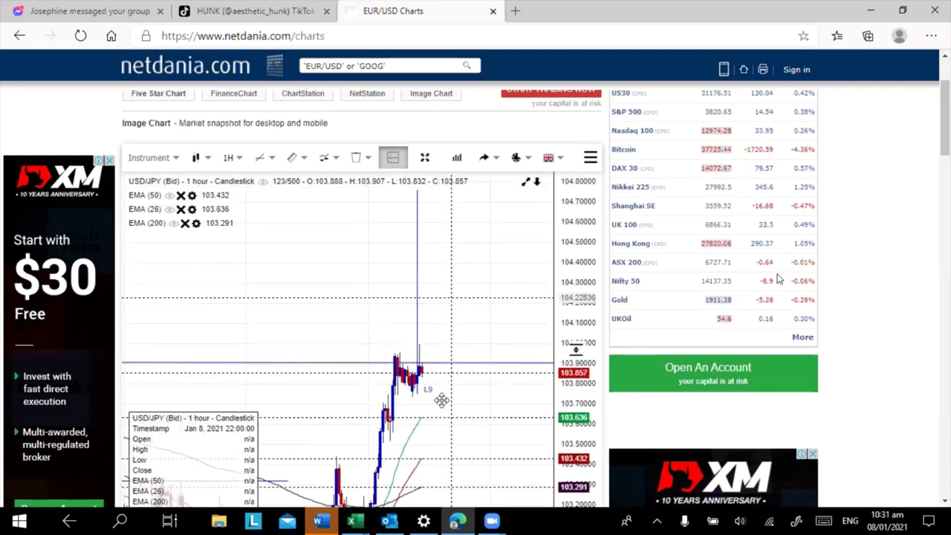
mouse_move(442, 401)
mouse_down()
mouse_move(416, 329)
mouse_move(416, 276)
mouse_up()
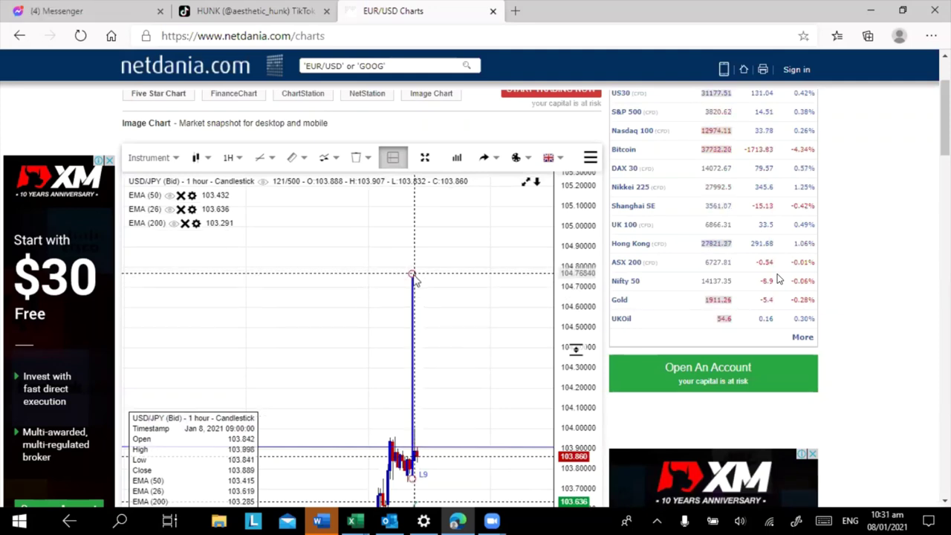
scroll(507, 310, up, 3)
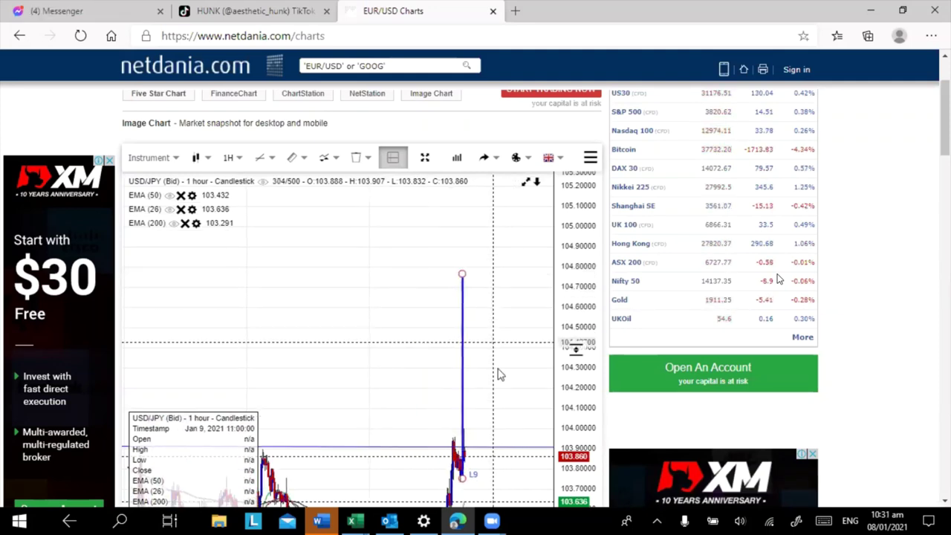
- Examine the USD/JPY 1 hour candles around the horizontal line near 103.90 and the EMAs below it
drag(500, 376, 484, 250)
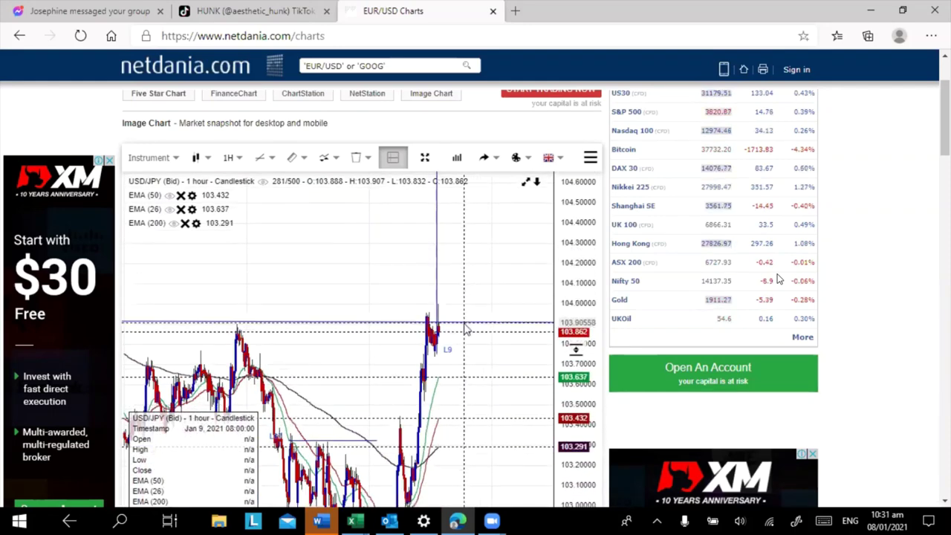
scroll(481, 391, up, 3)
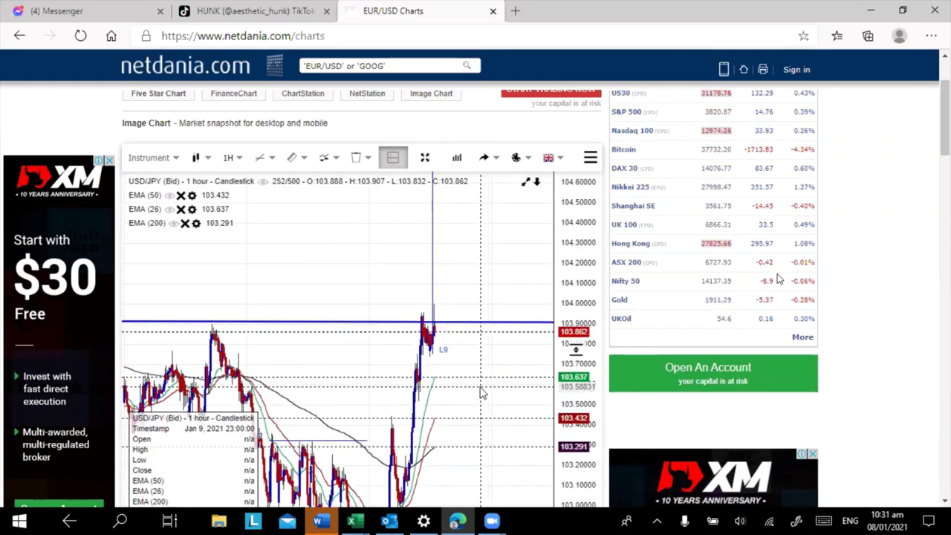
scroll(331, 297, down, 2)
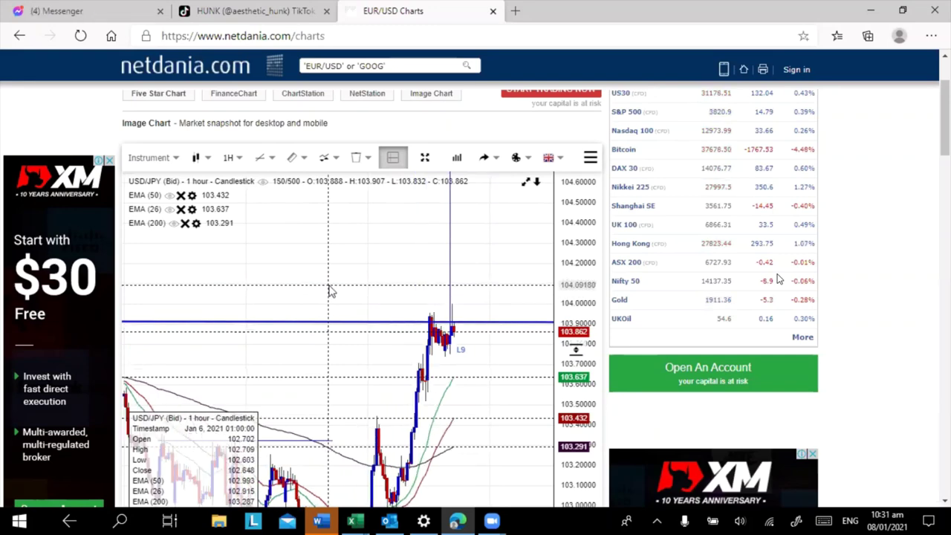
scroll(339, 316, down, 1)
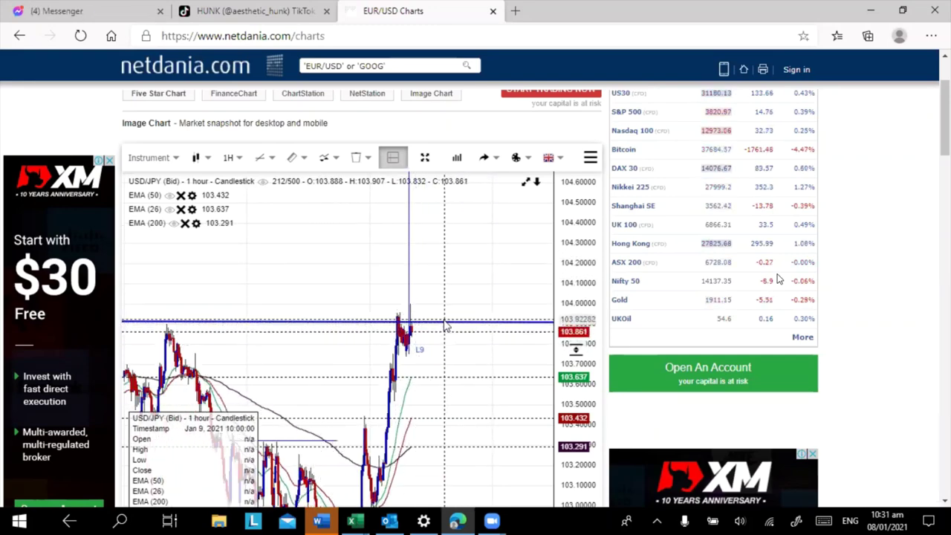
- Switch to the trading reco workbook and check the USD/JPY buy, target profit and cut loss cells in row 1991
click(360, 522)
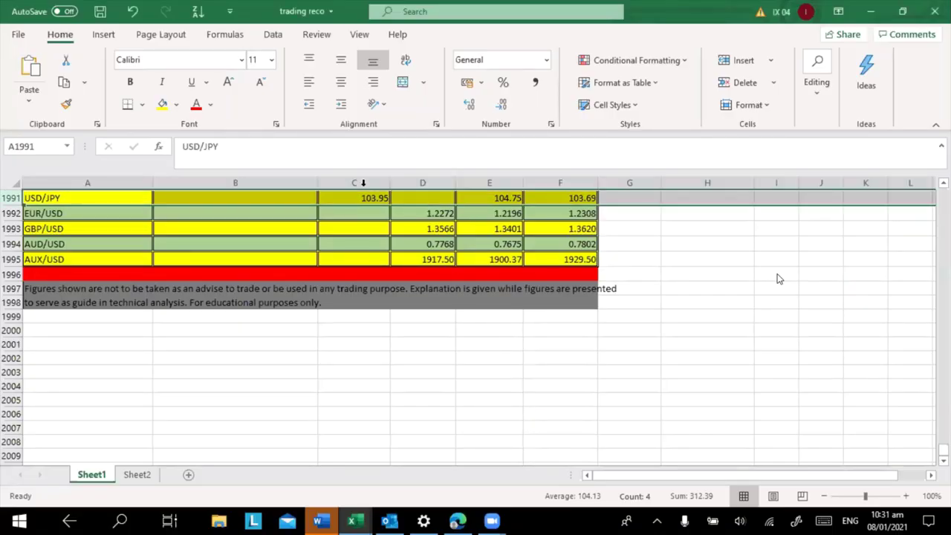
scroll(643, 313, up, 1)
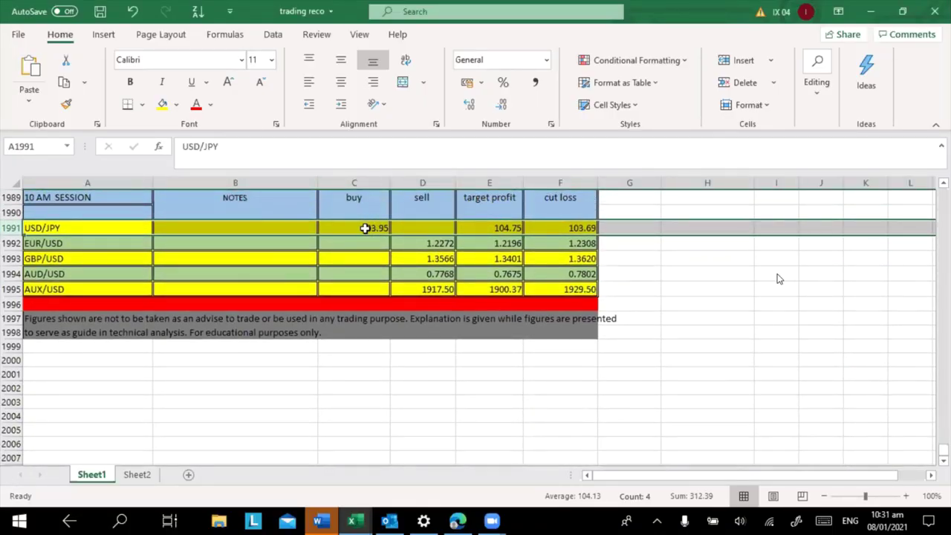
click(365, 229)
click(493, 228)
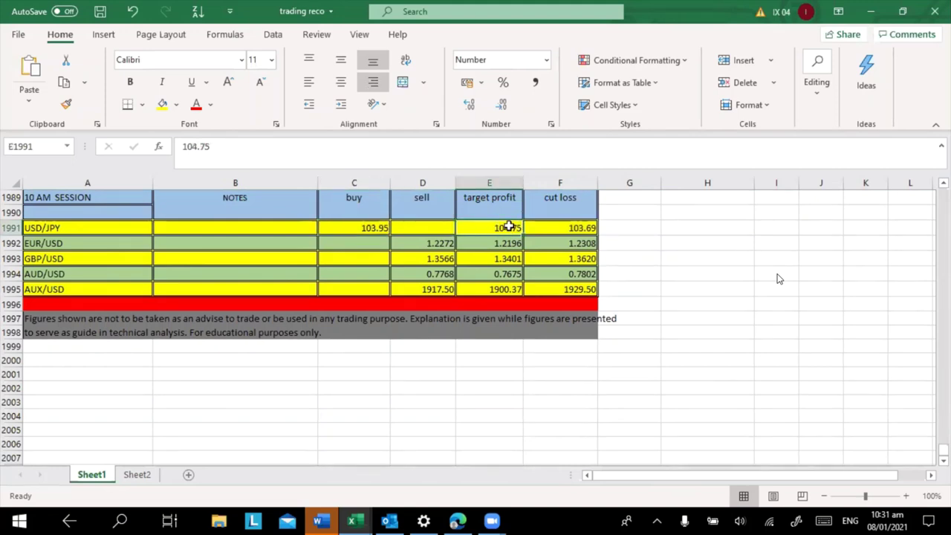
click(561, 227)
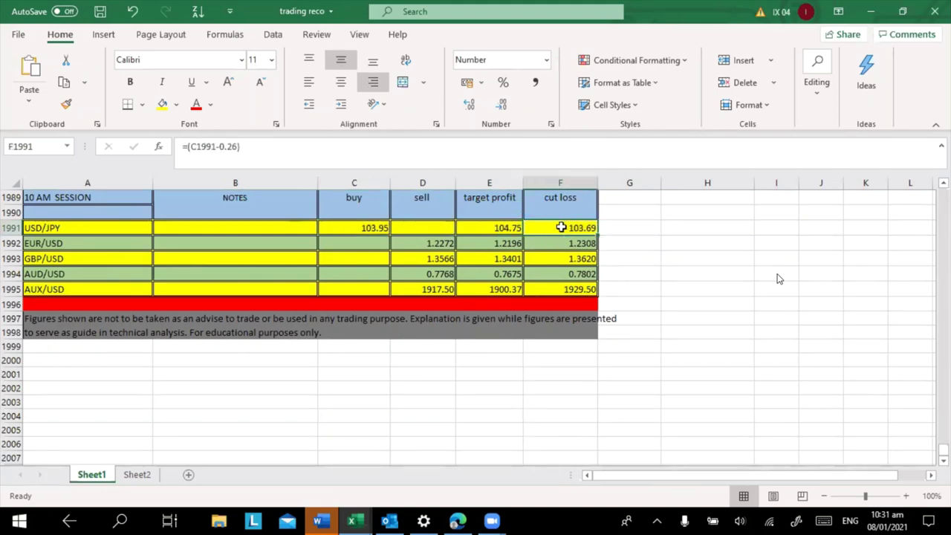
click(495, 229)
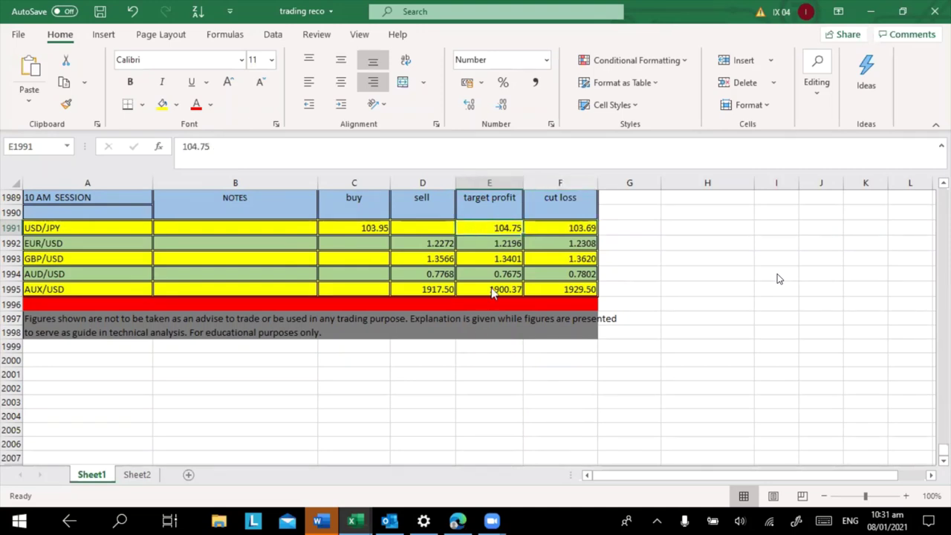
- Return to the NetDania chart and examine USD/JPY along the full length of the vertical line L9
key(alt+Tab)
mouse_move(429, 438)
mouse_down()
mouse_move(419, 248)
mouse_move(431, 238)
mouse_up()
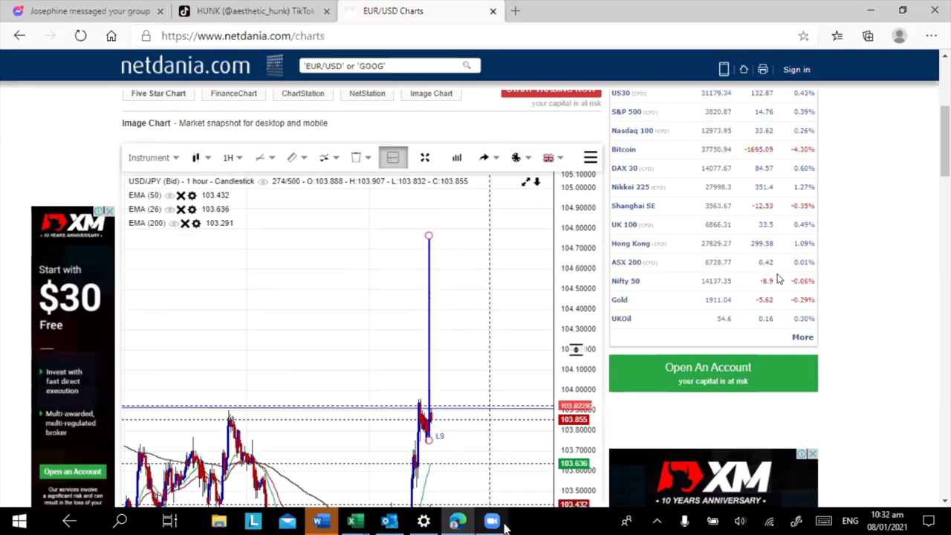
drag(304, 304, 500, 221)
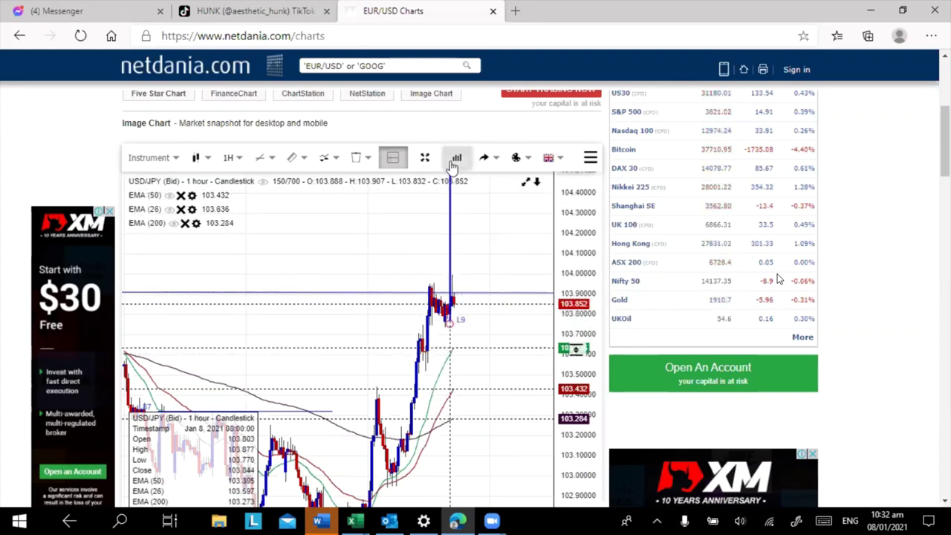
- Load the GBP/USD instrument and examine its 1 hour candles between the descending trendline L12 and the support line L95
click(174, 158)
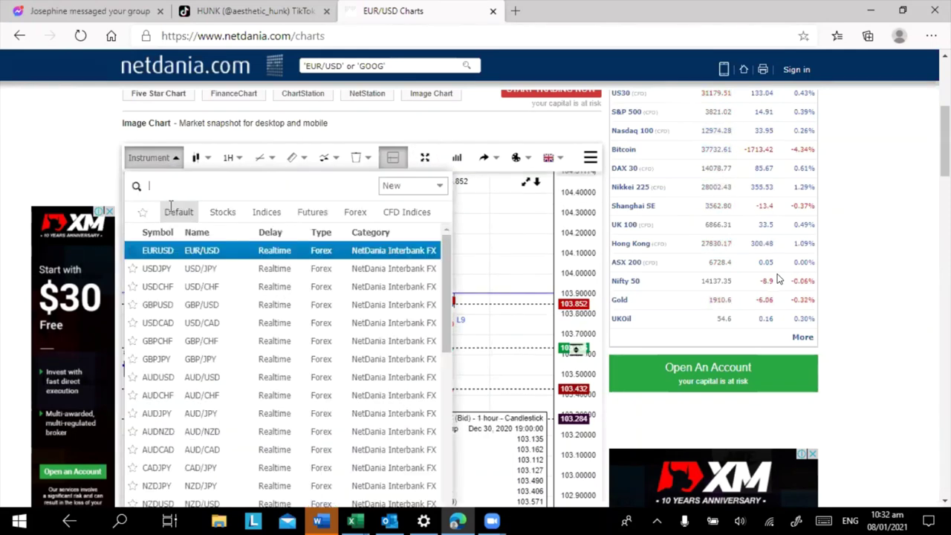
click(189, 308)
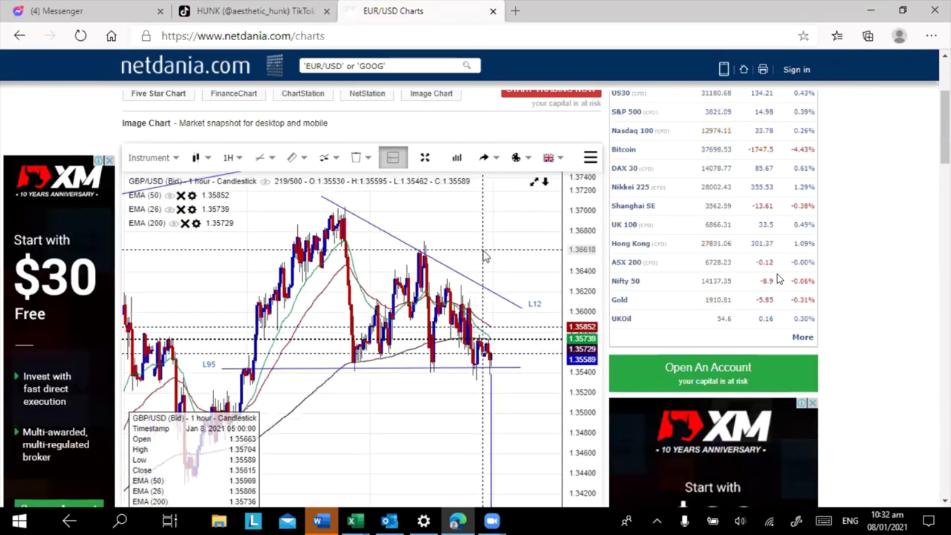
drag(483, 255, 465, 216)
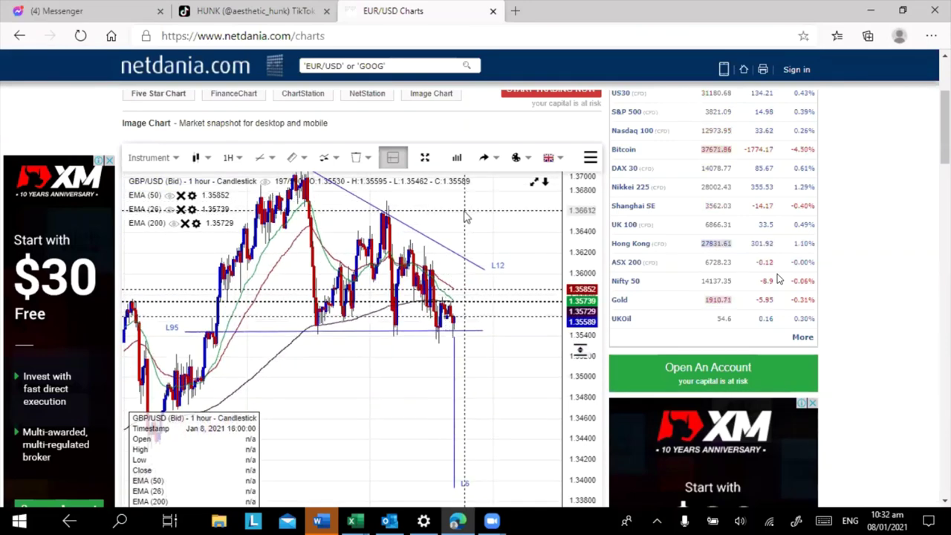
scroll(465, 216, up, 2)
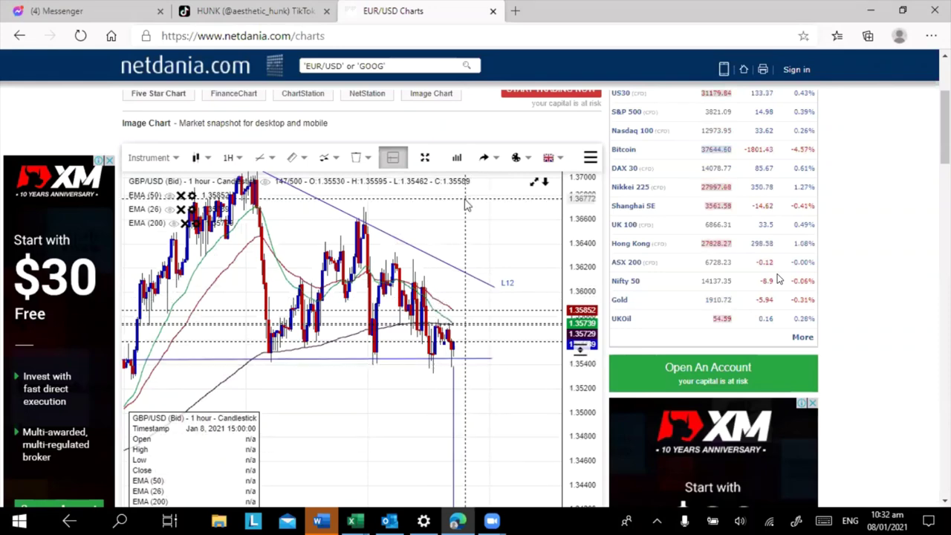
scroll(466, 221, down, 2)
scroll(468, 224, down, 2)
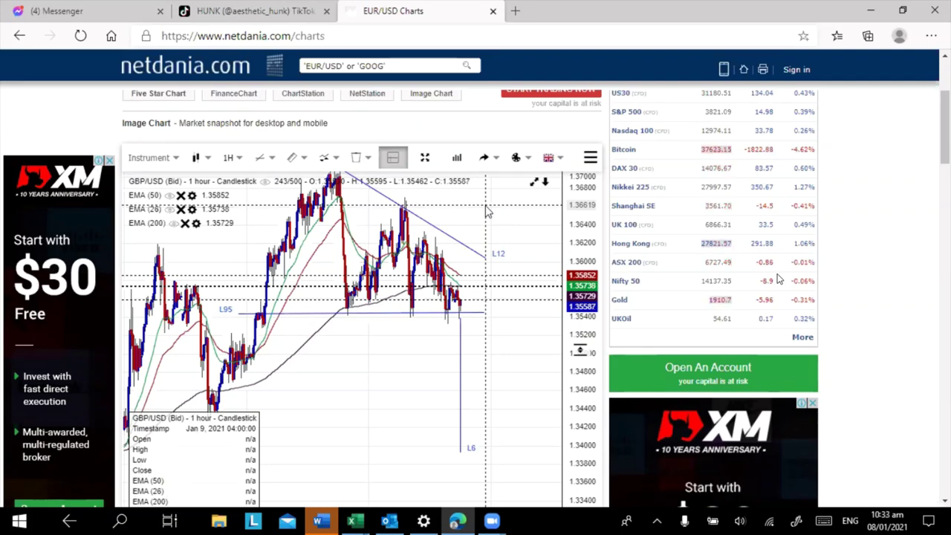
- Examine the wider GBP/USD 1 hour chart and select the vertical line L6 below the support line
scroll(487, 212, down, 3)
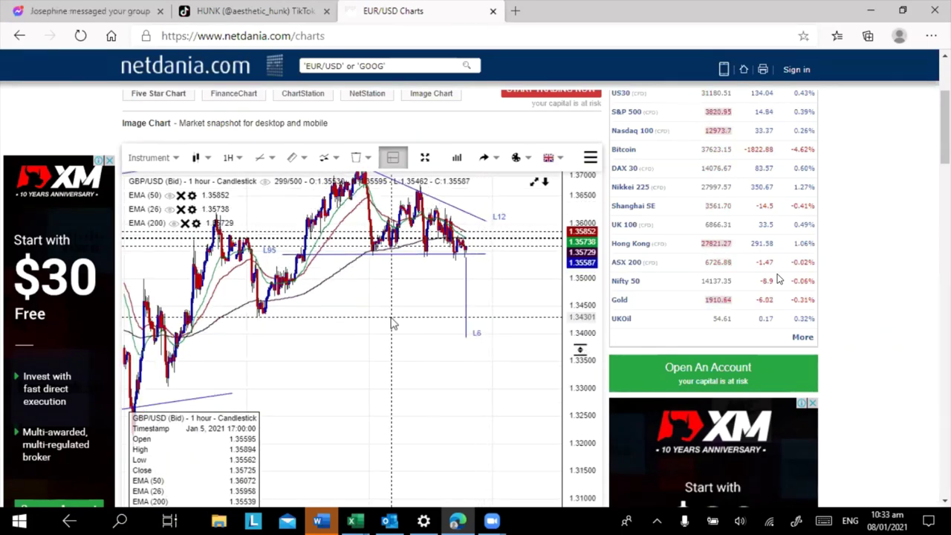
scroll(362, 339, up, 3)
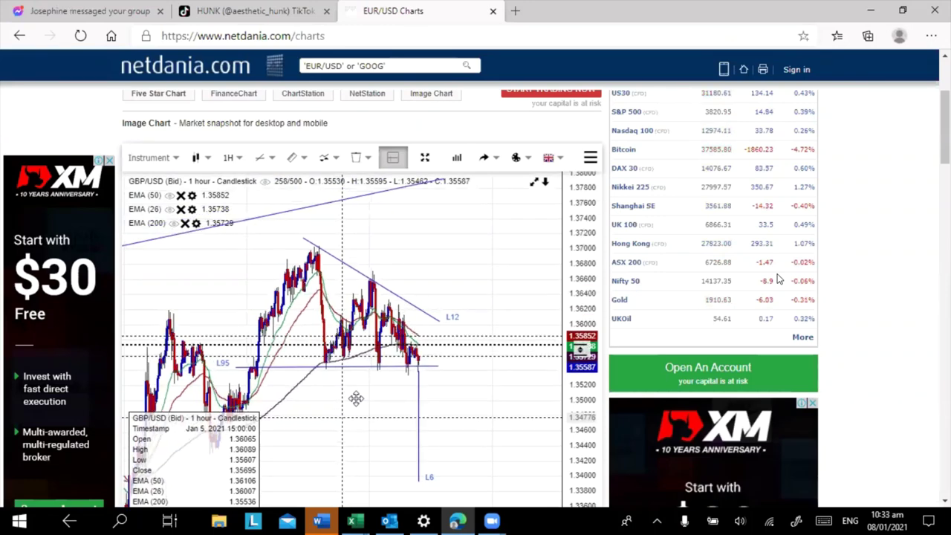
drag(356, 398, 435, 295)
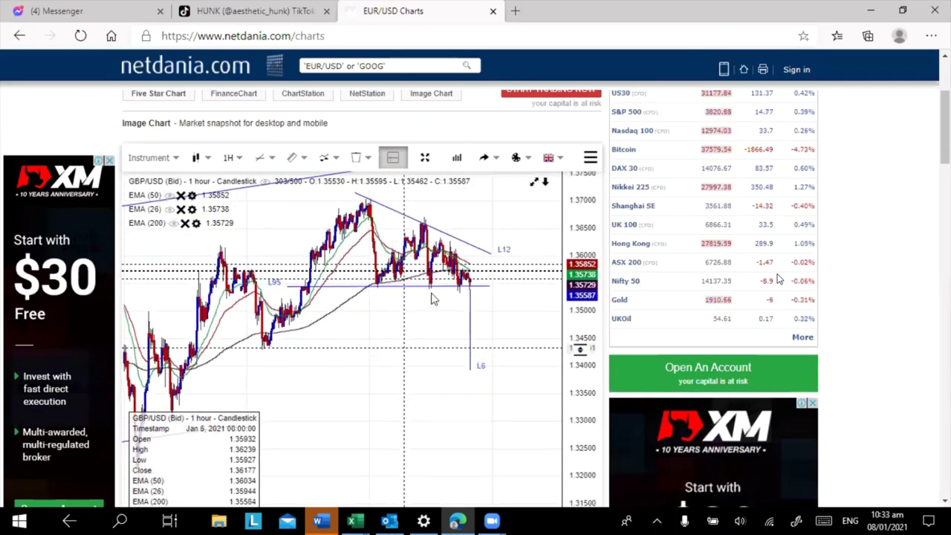
click(469, 334)
drag(469, 329, 469, 379)
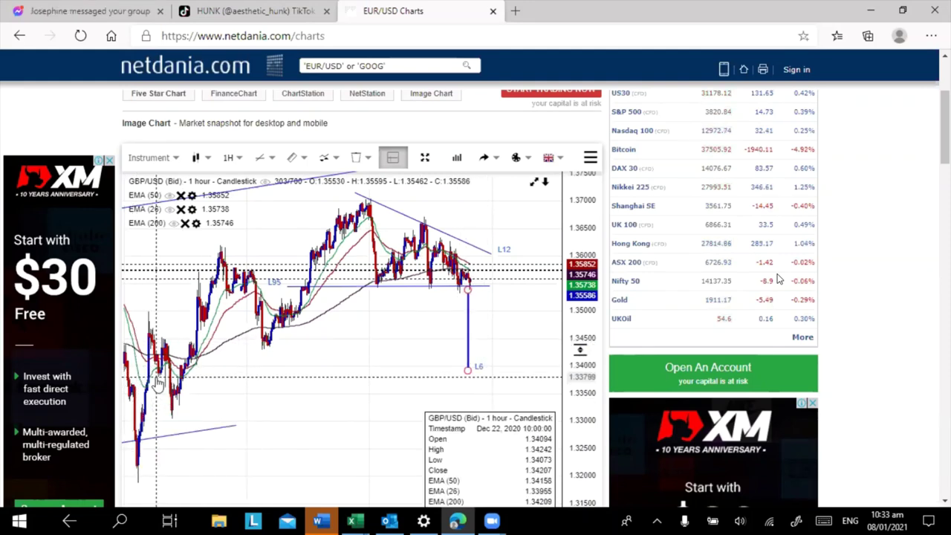
- Examine the late December GBP/USD candles and check the GBP/USD target profit in cell E1993 of the trading reco workbook
scroll(156, 383, up, 5)
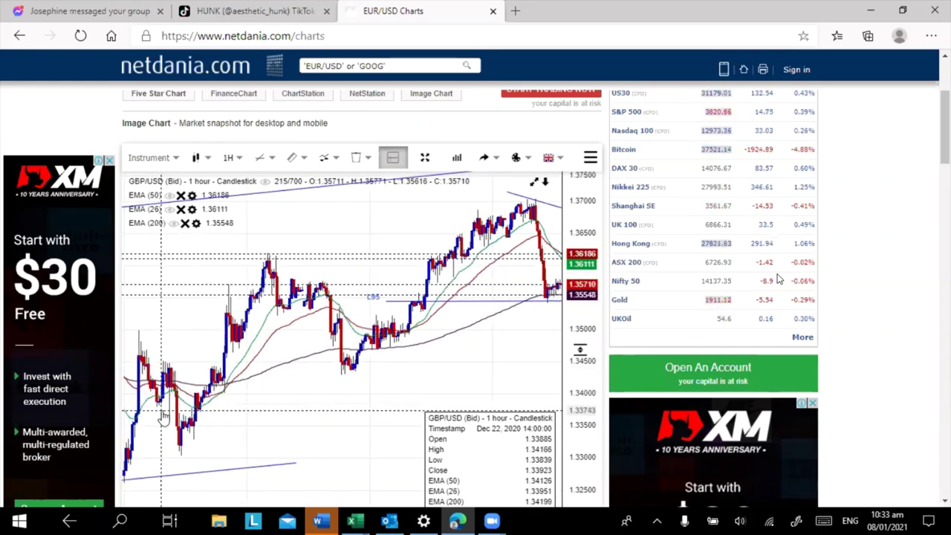
scroll(162, 417, up, 3)
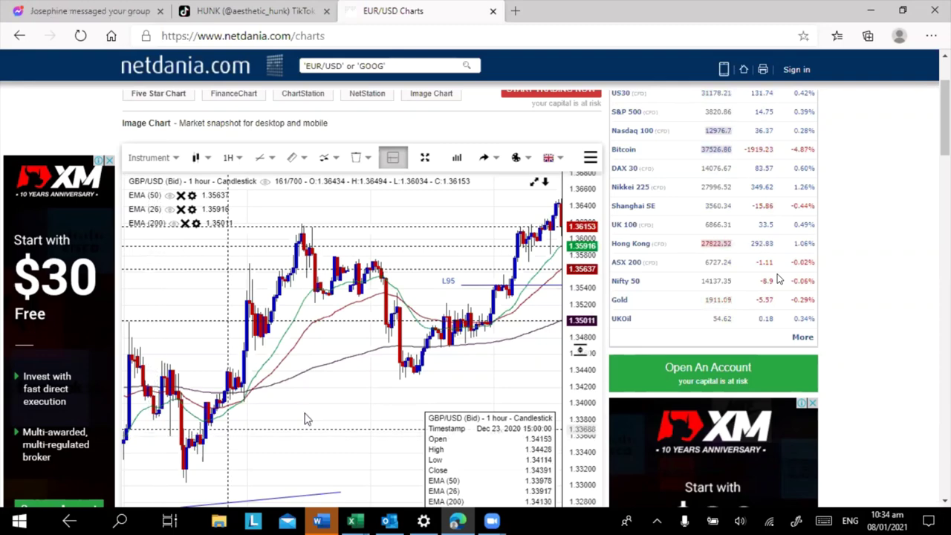
scroll(377, 396, up, 3)
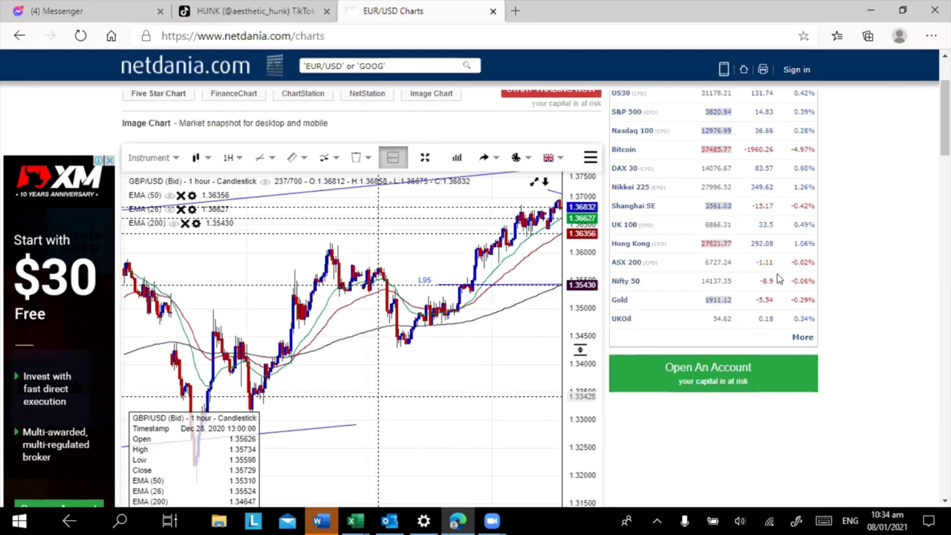
click(355, 521)
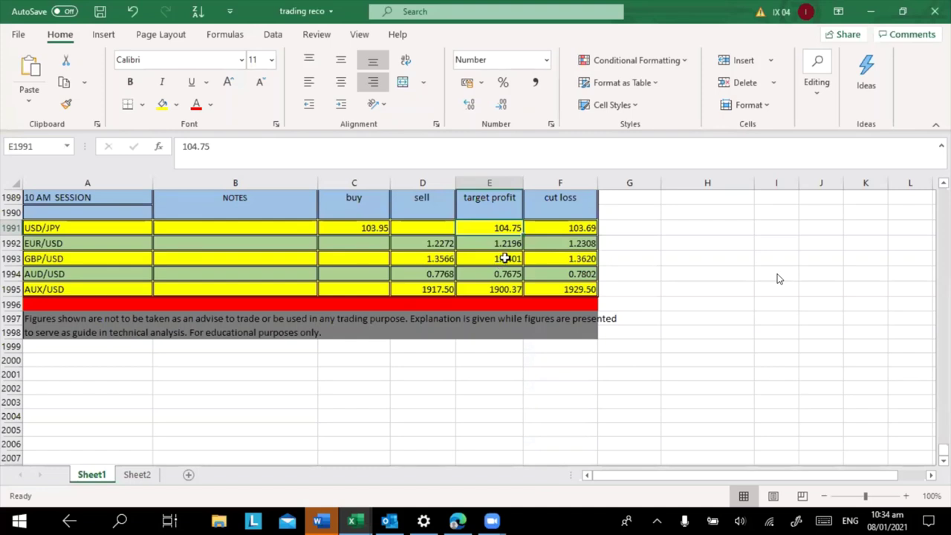
click(503, 258)
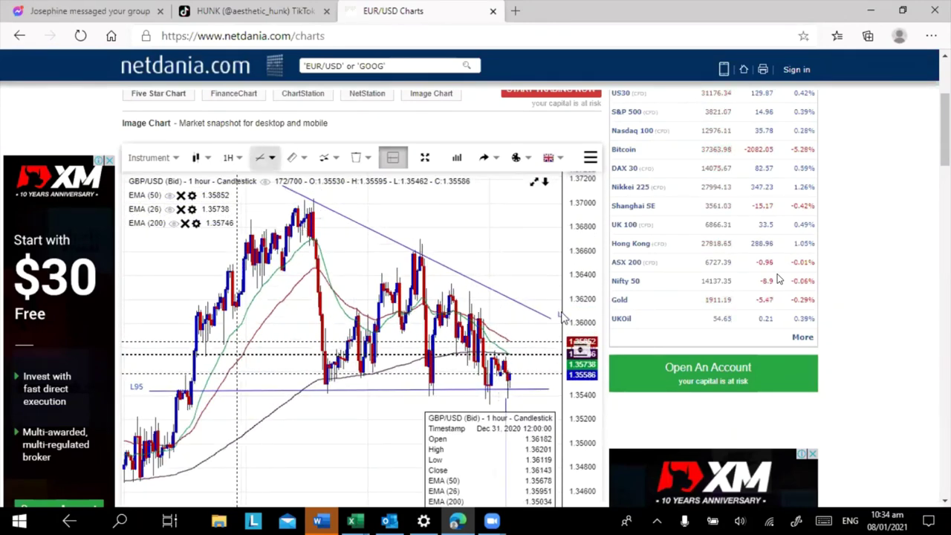
- Back on the NetDania chart, examine the latest GBP/USD 1 hour candles against the EMAs, trendline L12 and horizontal support line
scroll(501, 275, up, 3)
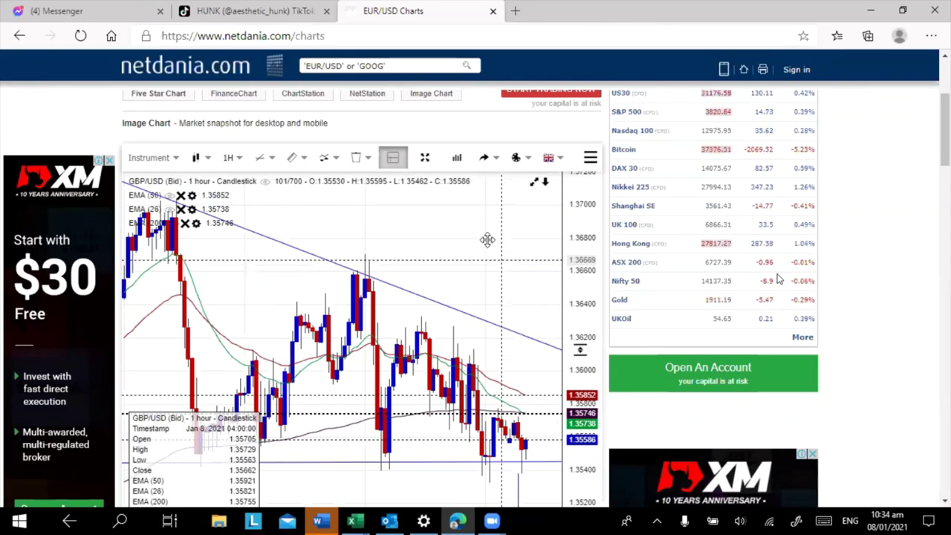
scroll(494, 249, up, 2)
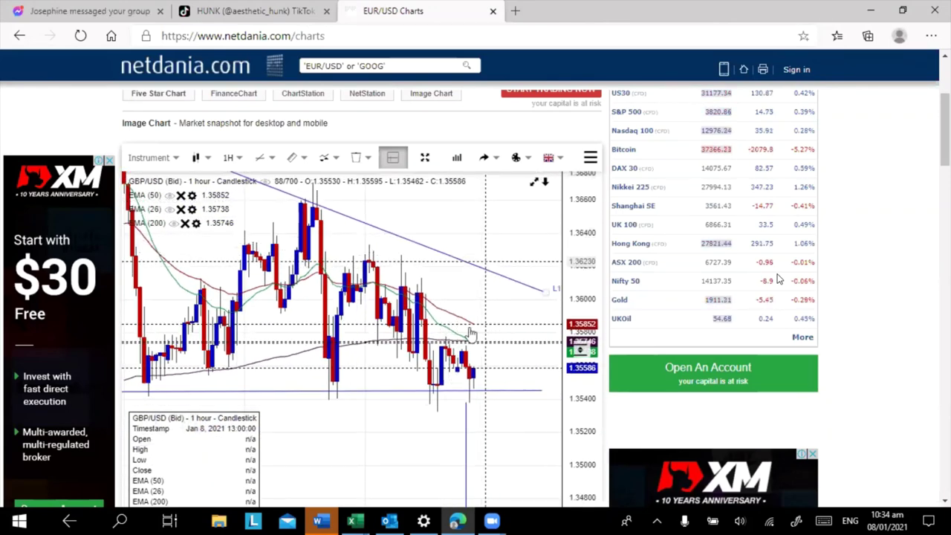
click(504, 394)
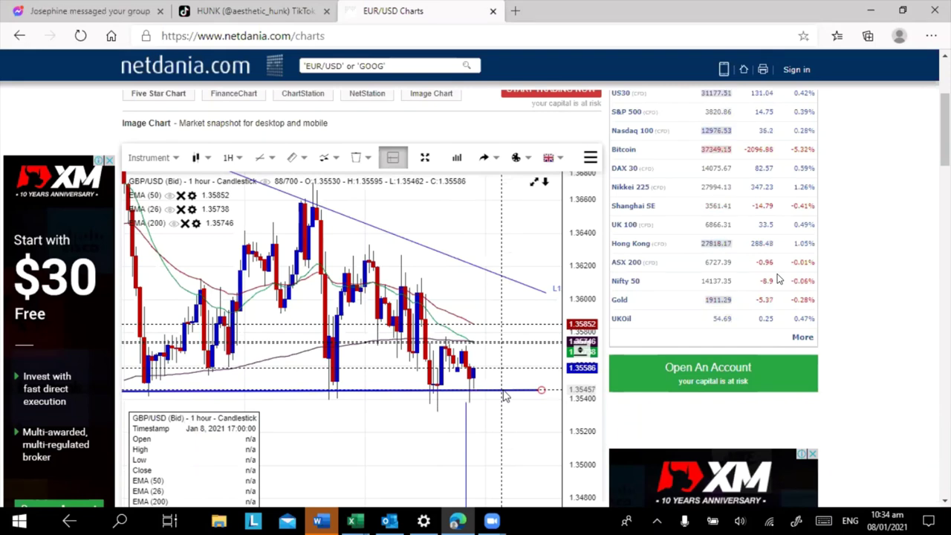
scroll(504, 396, down, 1)
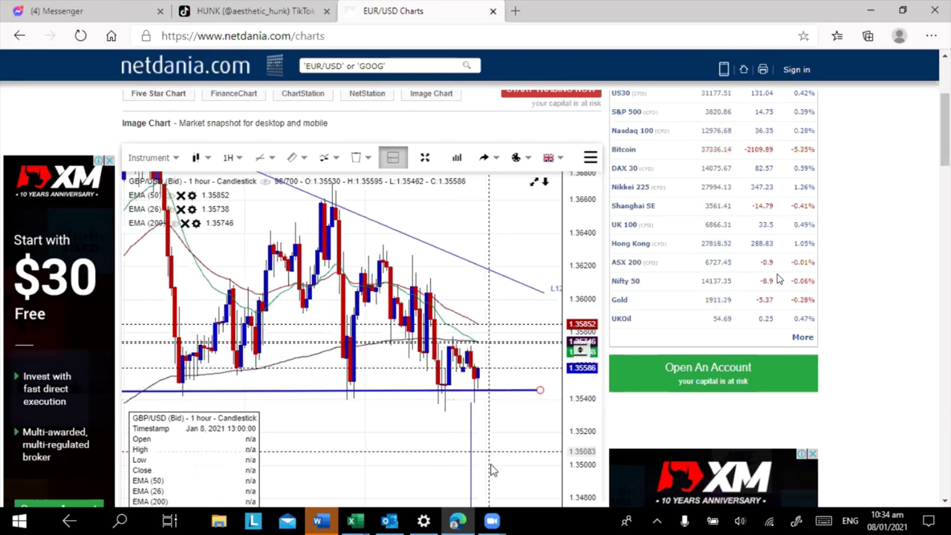
drag(520, 326, 463, 330)
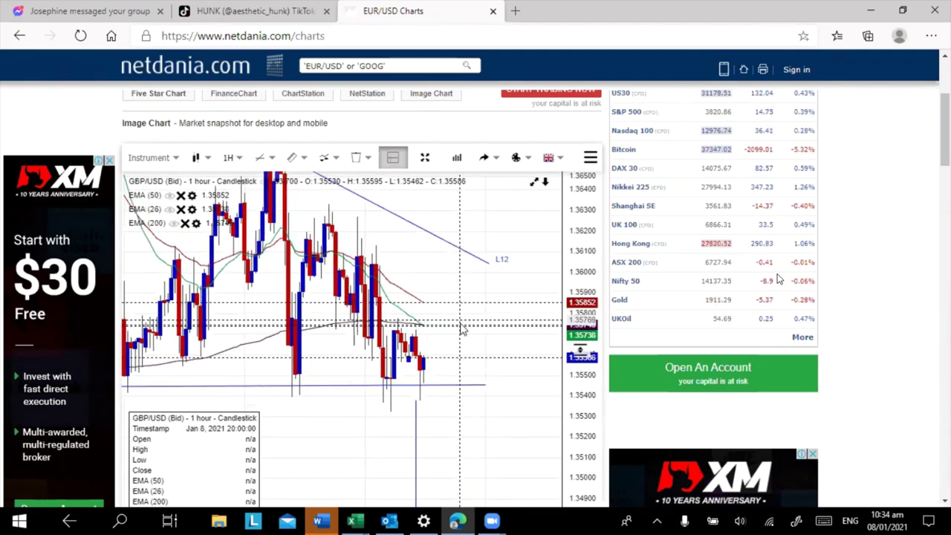
click(472, 386)
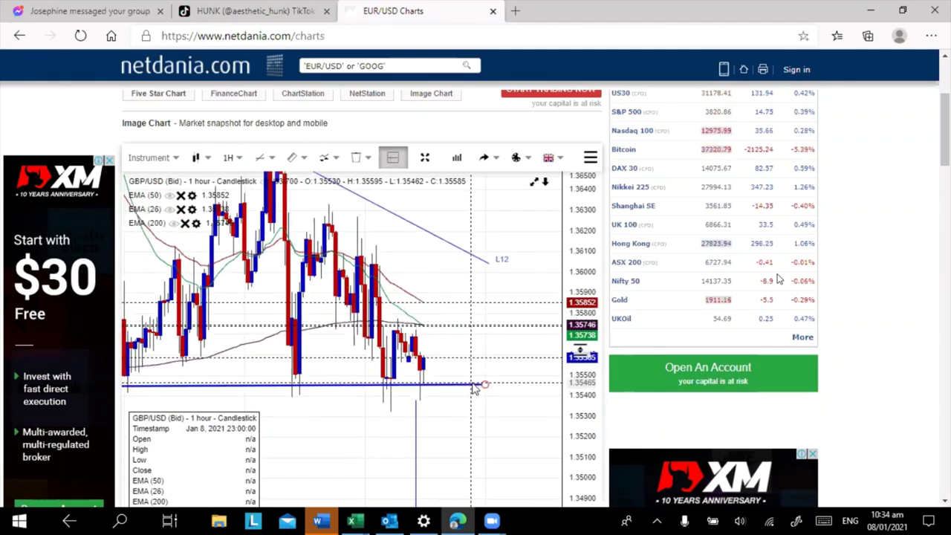
- Set the GBP/USD chart to the 15 minutes timeframe and examine the latest candles near the support line
click(237, 156)
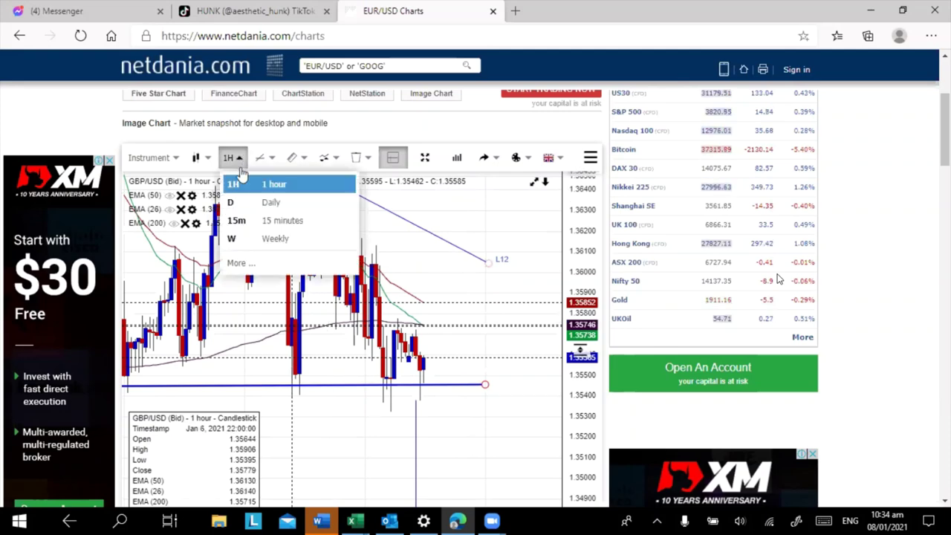
click(275, 221)
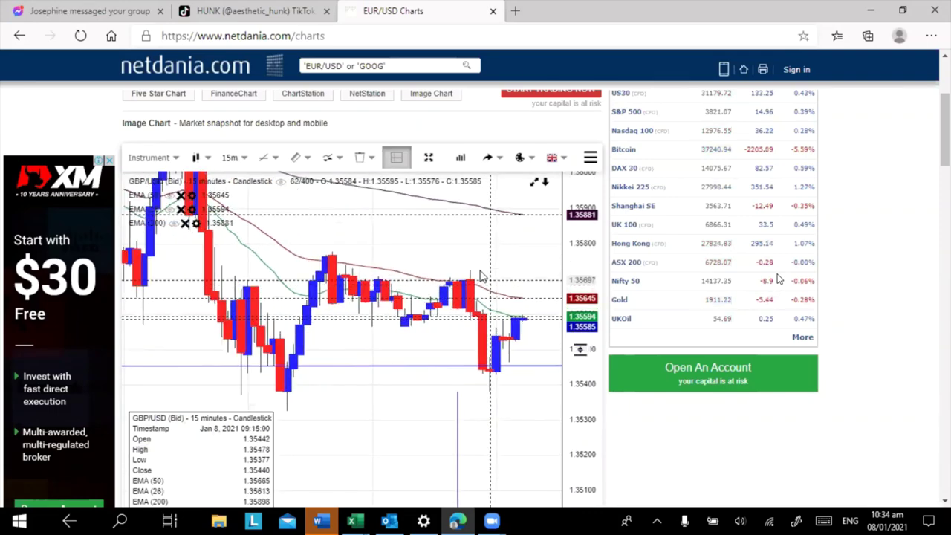
scroll(482, 277, up, 2)
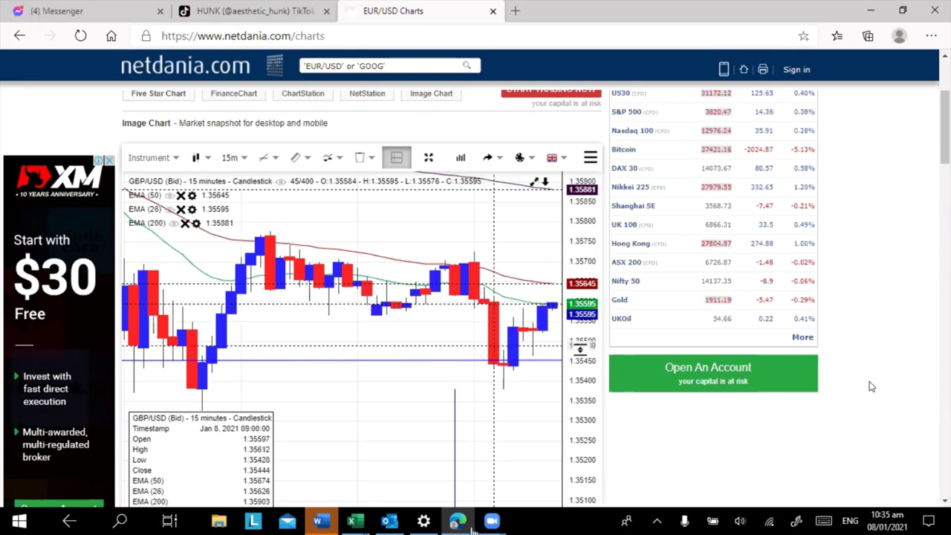
- In the trading reco workbook, set the GBP/USD sell price to 1.3560 and its cut loss to 1.3614
mouse_move(356, 523)
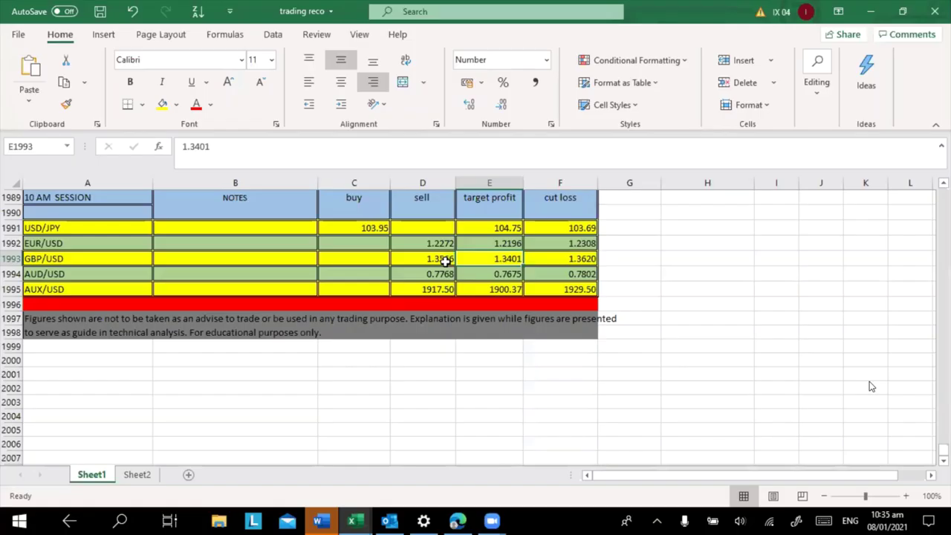
click(429, 257)
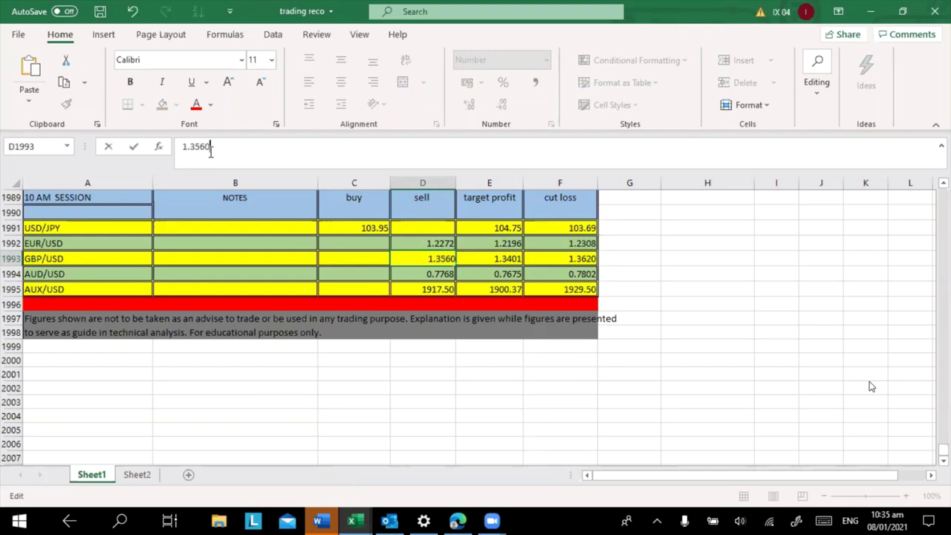
click(486, 410)
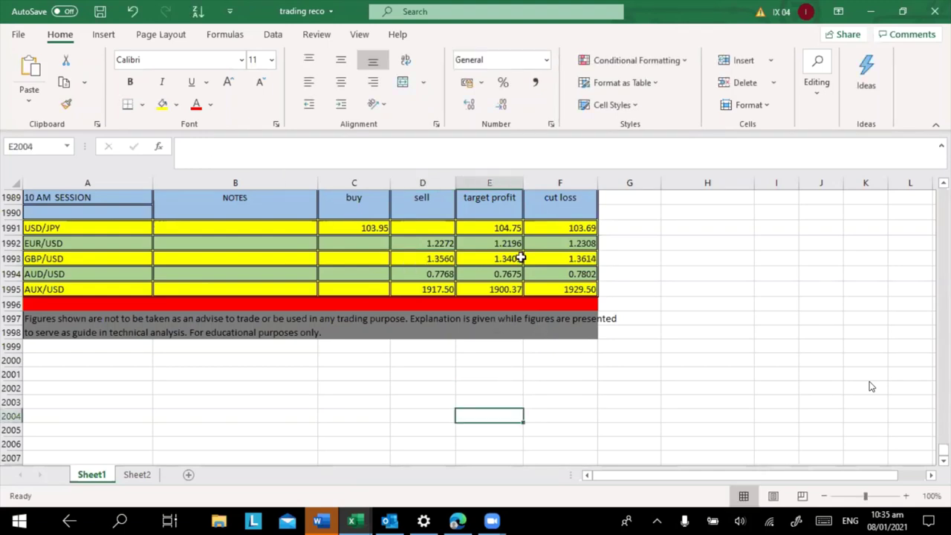
click(504, 260)
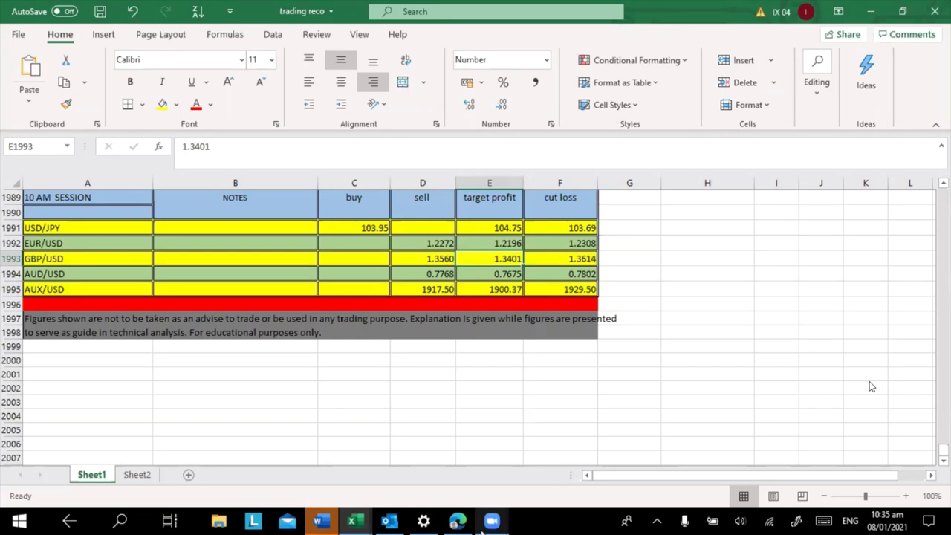
- Back on the NetDania site, show the GBP/USD 15 minutes chart in full screen and examine the price range spanned by vertical line L6
click(457, 522)
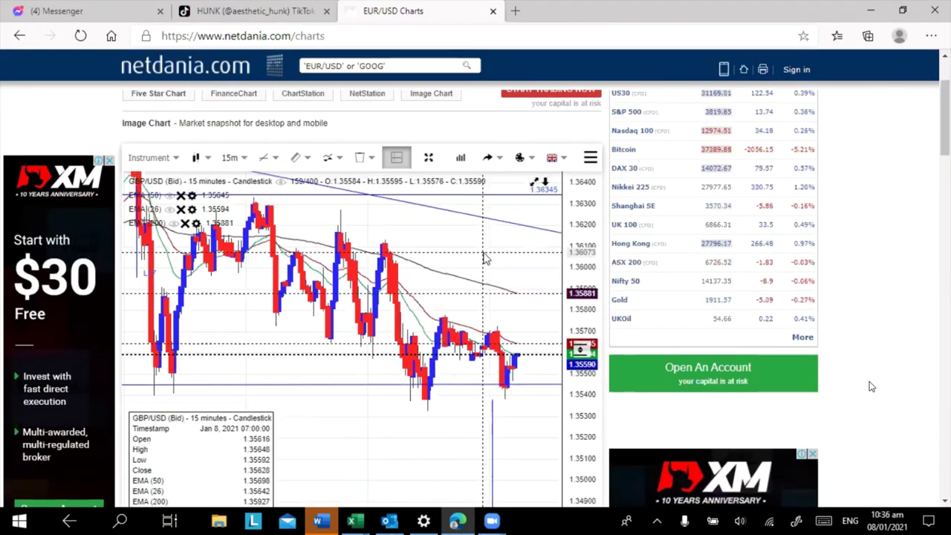
scroll(632, 304, down, 3)
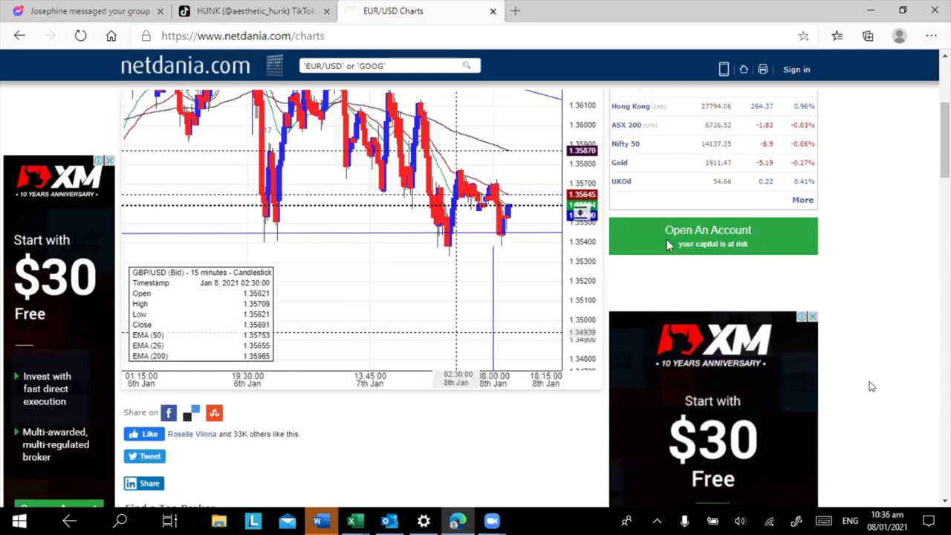
scroll(636, 267, down, 2)
scroll(871, 387, up, 3)
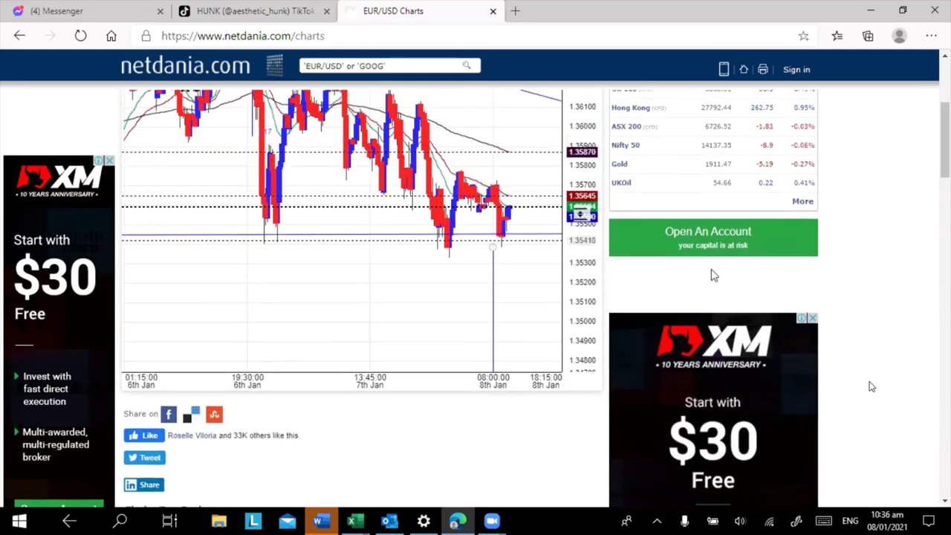
click(429, 113)
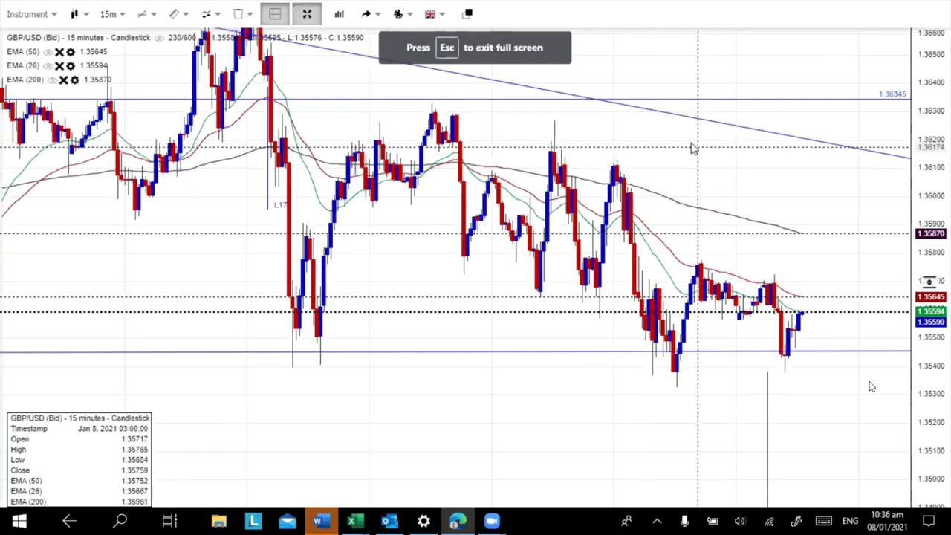
scroll(677, 144, down, 3)
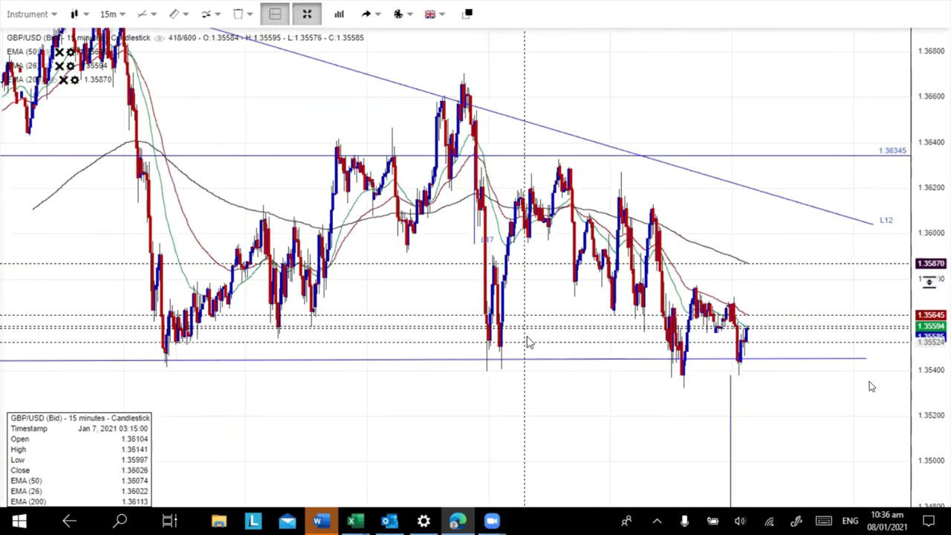
drag(545, 334, 559, 176)
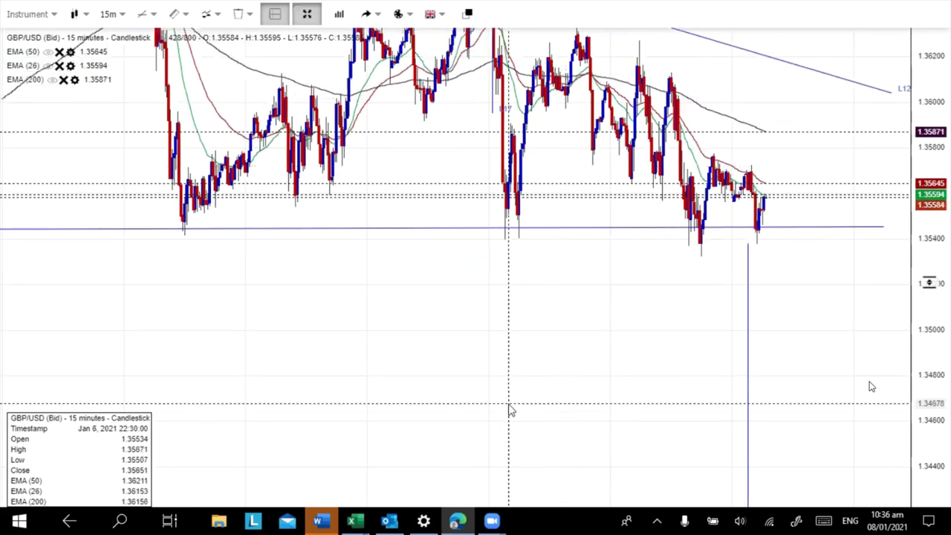
drag(510, 409, 527, 193)
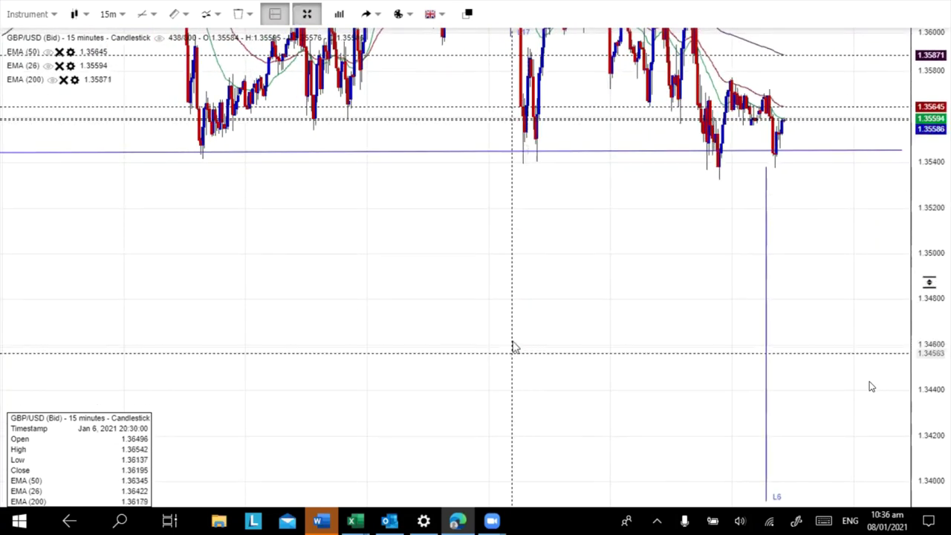
drag(514, 347, 516, 189)
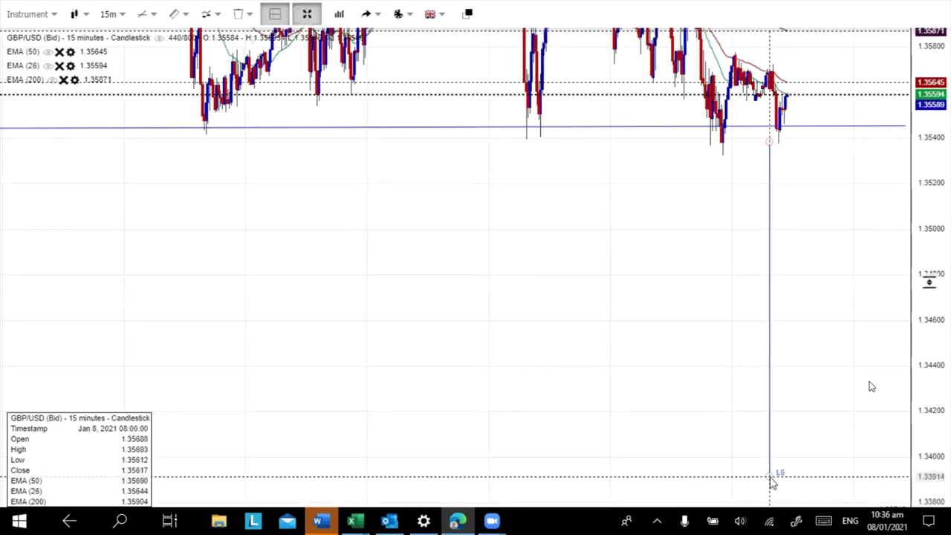
scroll(707, 339, down, 3)
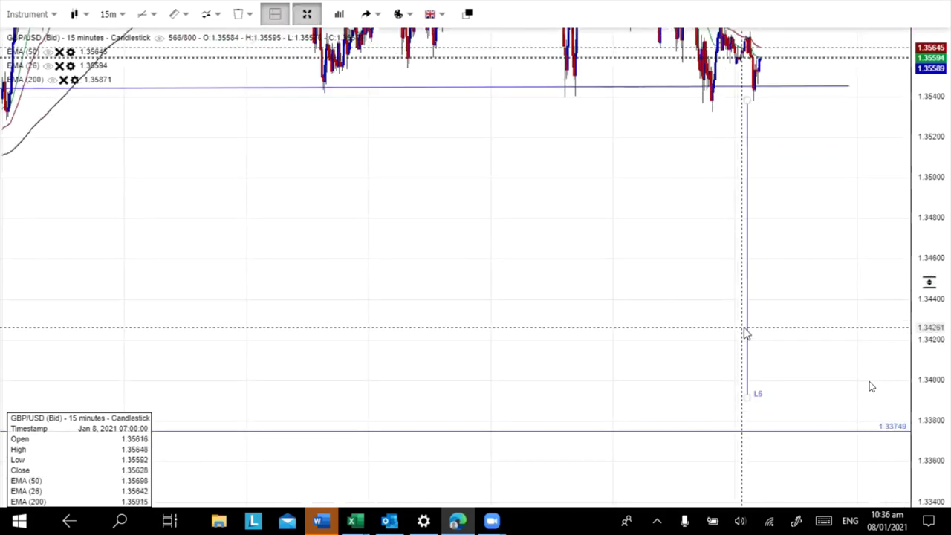
- Set the chart to the 1 hour timeframe and move vertical line L6 up to the support line, ending at about 1.3397
click(748, 320)
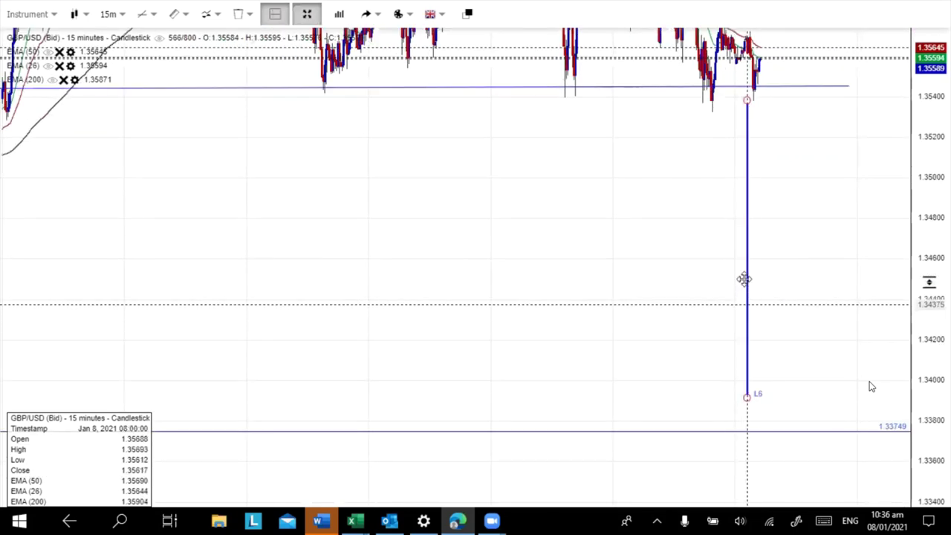
click(120, 15)
click(132, 59)
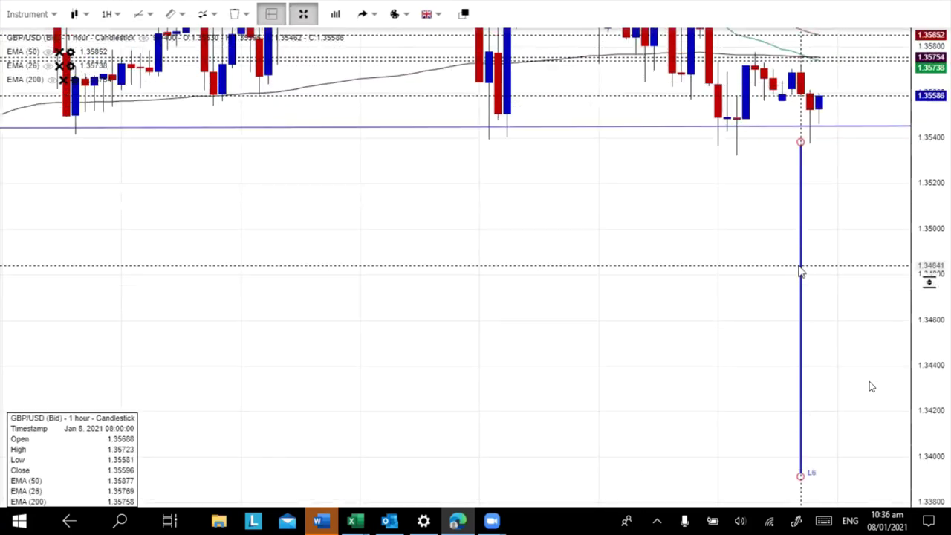
drag(800, 264, 800, 258)
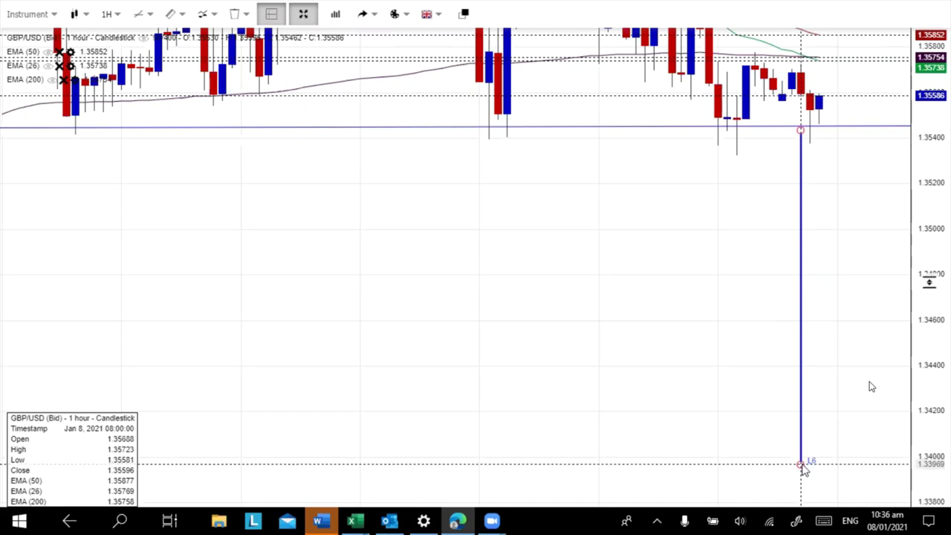
- Switch to the trading reco workbook and set the GBP/USD target profit in cell E1993 to 1.3396
scroll(444, 218, down, 3)
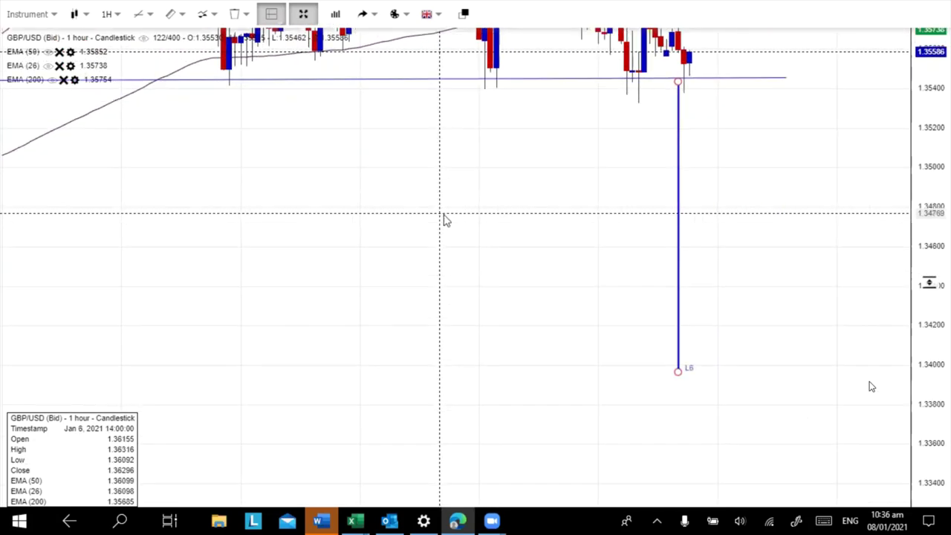
scroll(446, 220, down, 2)
scroll(449, 220, down, 2)
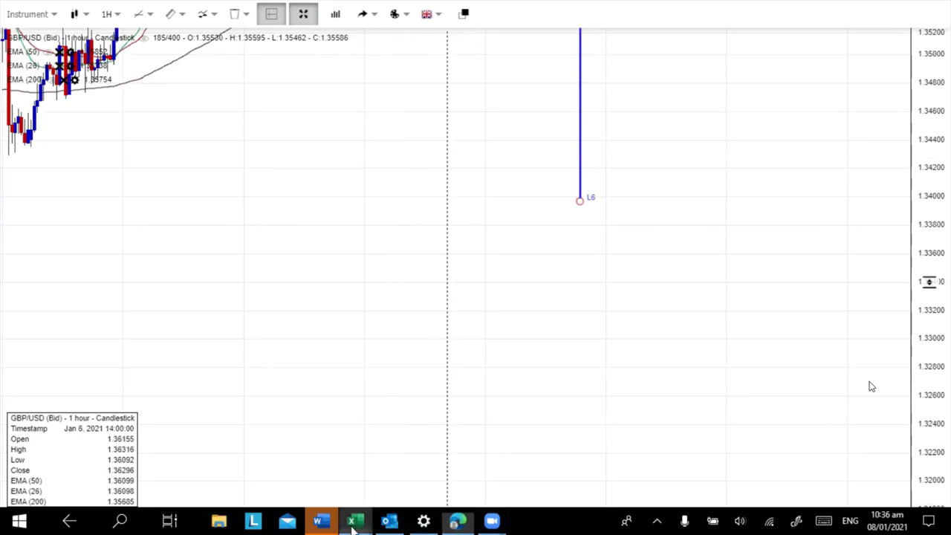
mouse_move(355, 521)
click(478, 476)
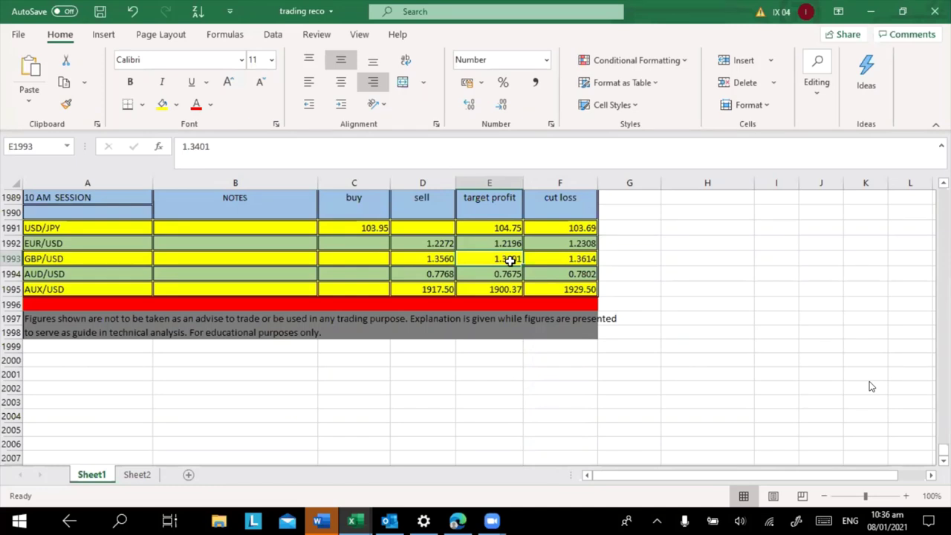
click(223, 148)
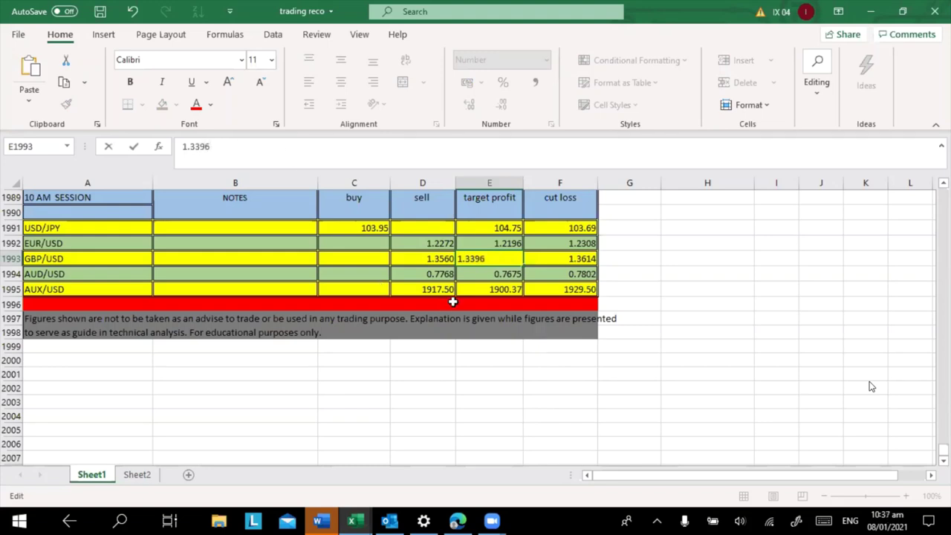
click(716, 403)
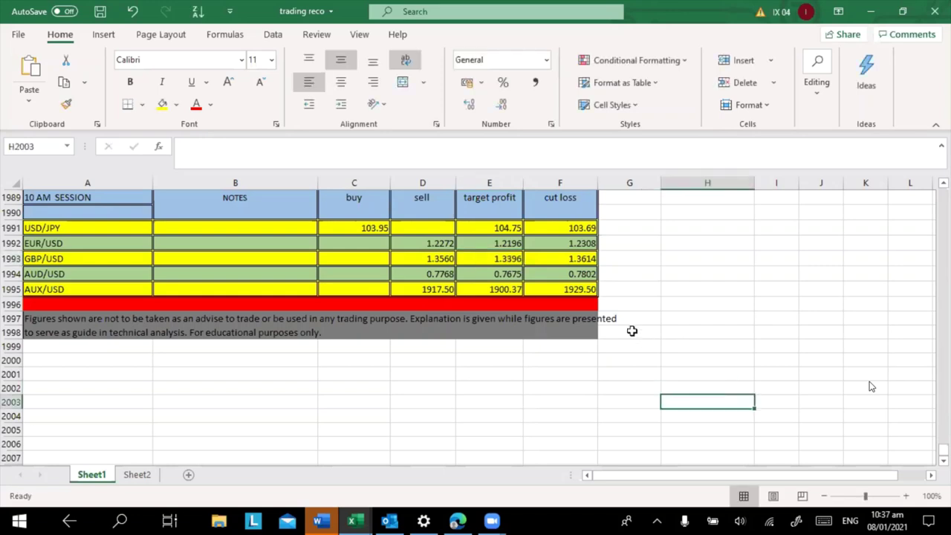
- Calculate the difference between the GBP/USD sell price and target profit in cell F2001 with the formula =(D1993-E1993)
click(440, 259)
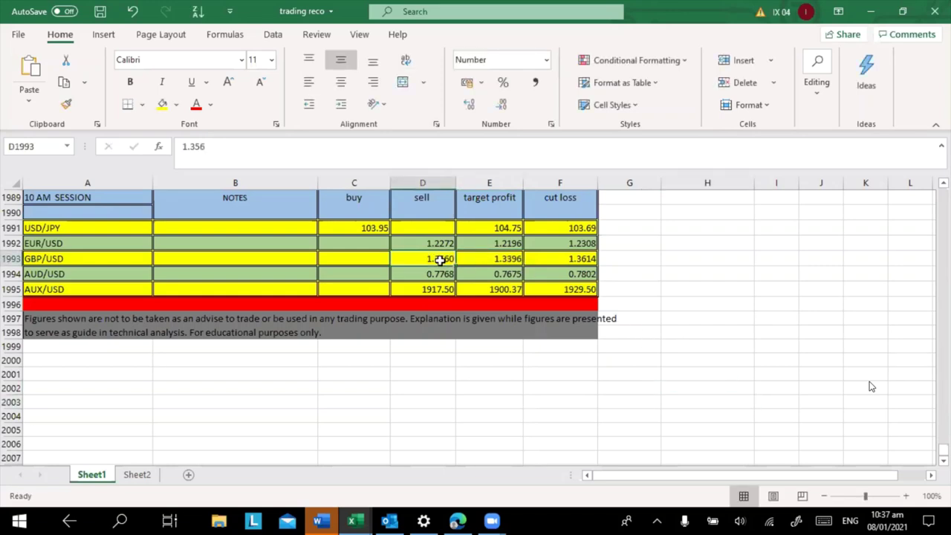
click(517, 258)
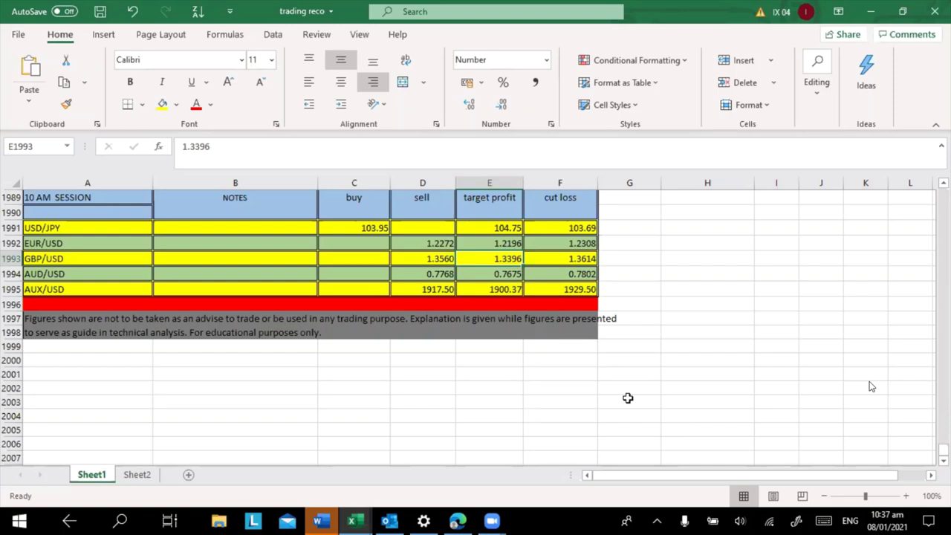
click(580, 374)
text(=)
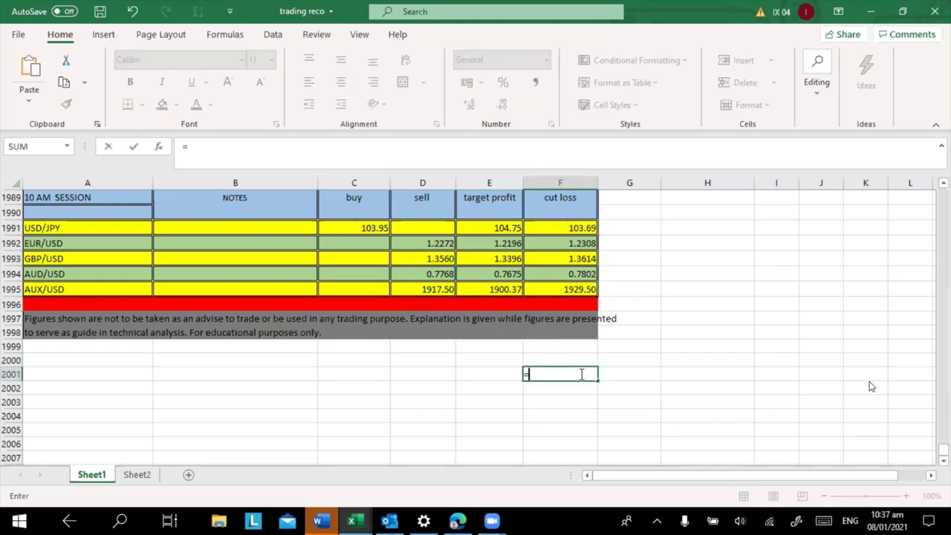
text(()
click(432, 259)
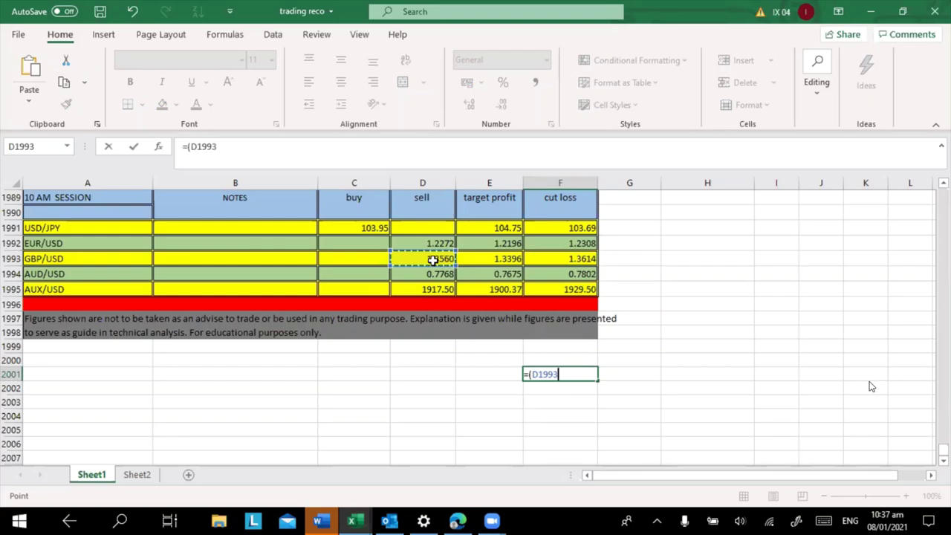
text(-)
click(516, 257)
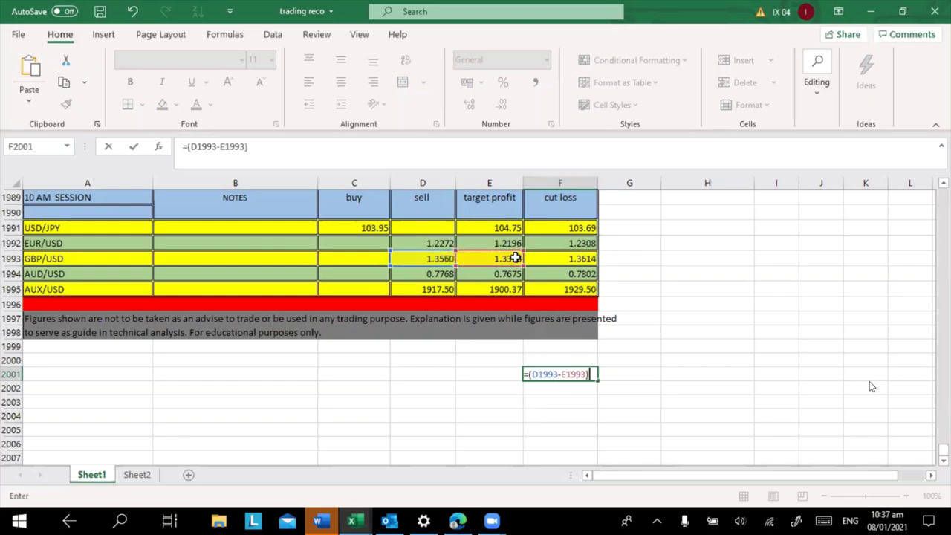
key(Return)
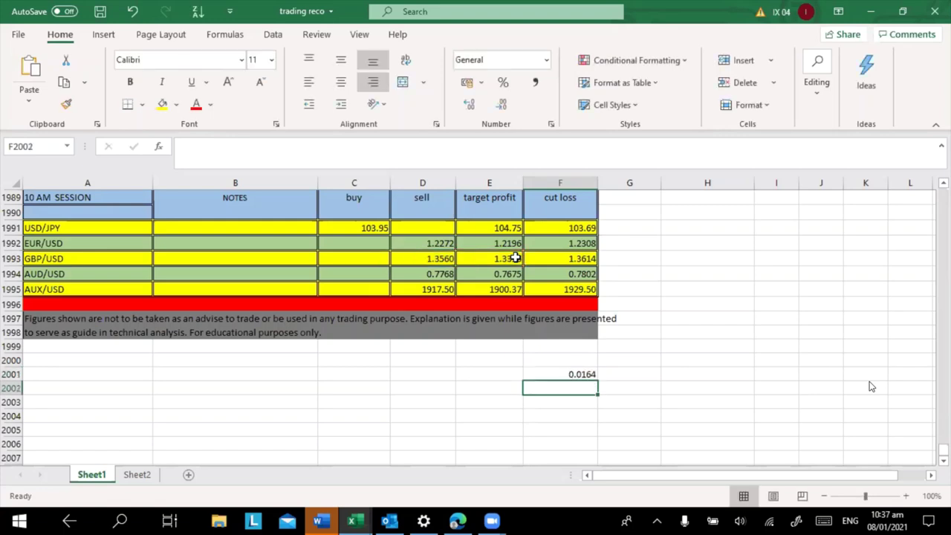
click(582, 374)
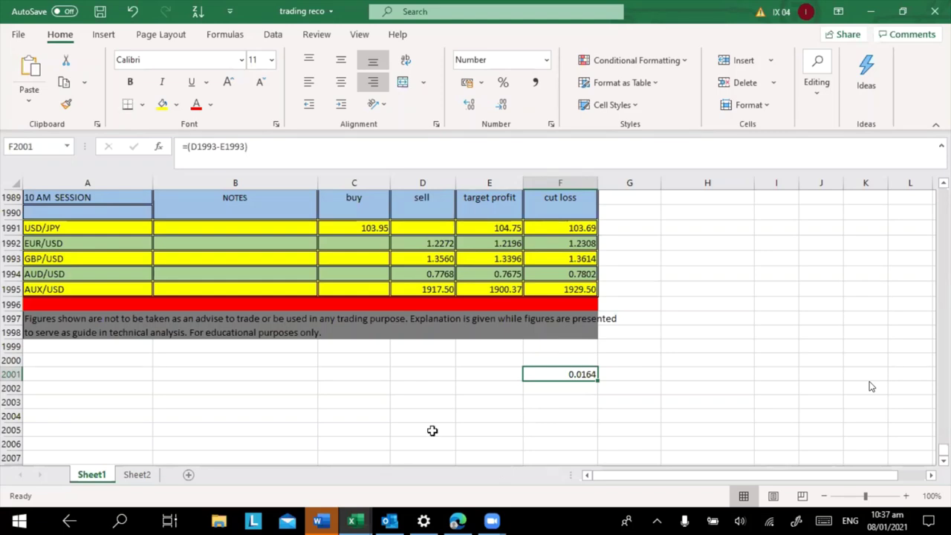
- Switch to the GBP/USD chart, set it to the Daily timeframe and bring the latest candles into view
click(457, 523)
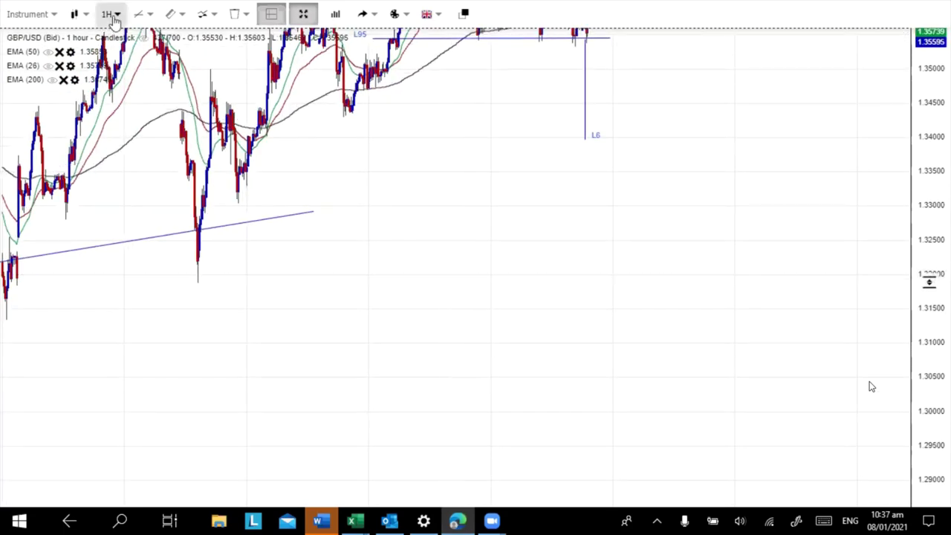
click(130, 82)
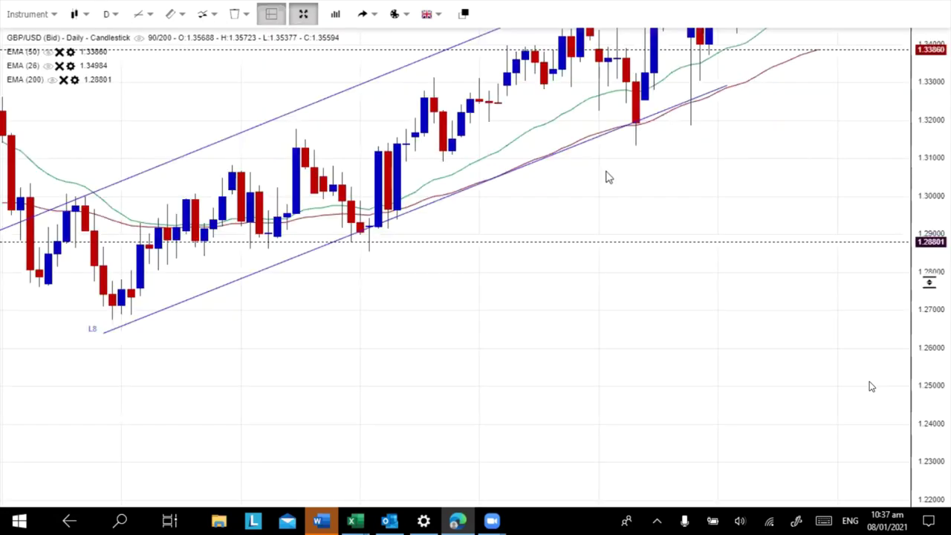
scroll(695, 208, up, 5)
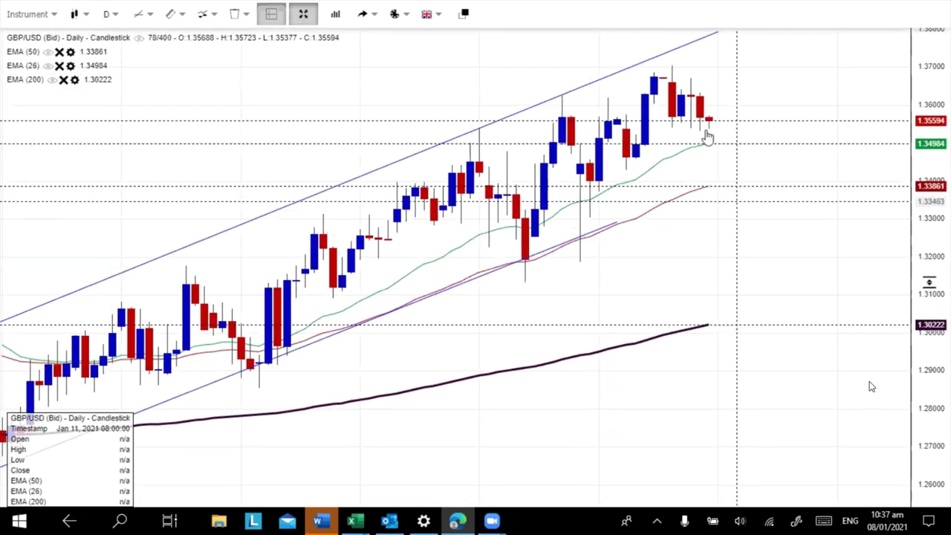
- Add an Average True Range indicator with a period of 20 and a new target to the daily GBP/USD chart
click(204, 15)
scroll(270, 327, down, 3)
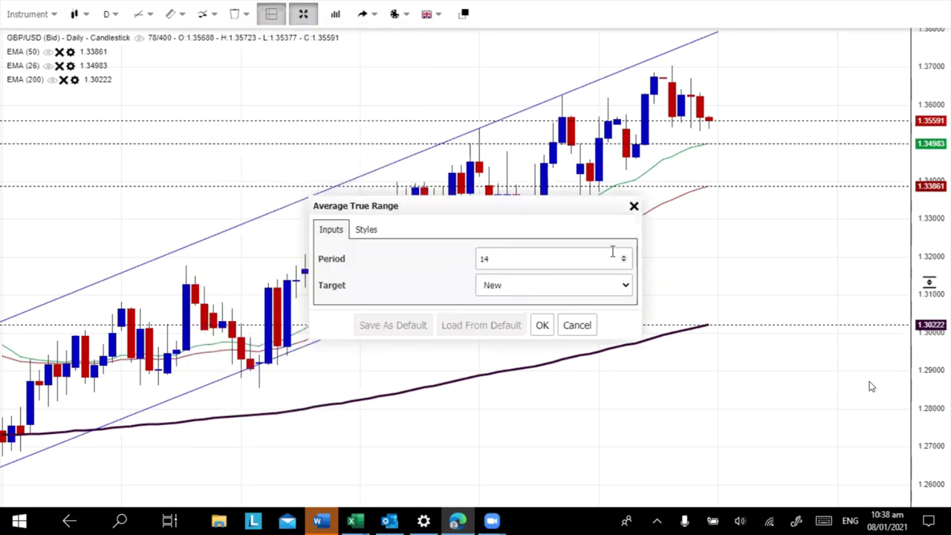
triple_click(625, 262)
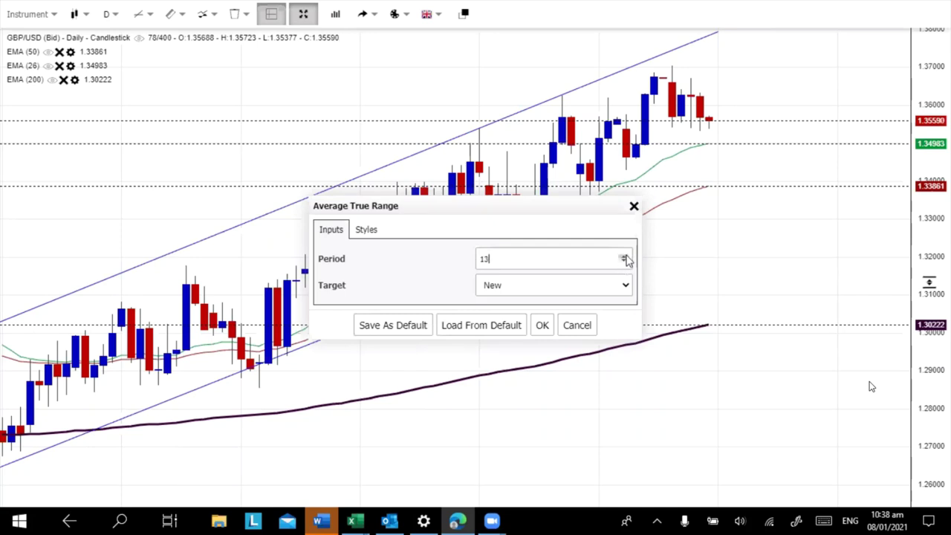
click(625, 256)
double_click(624, 256)
click(550, 323)
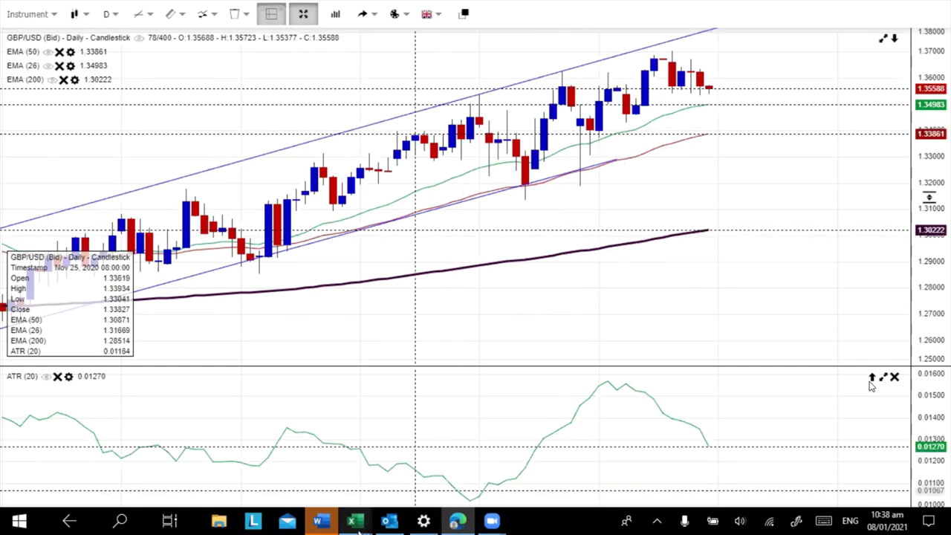
mouse_move(359, 527)
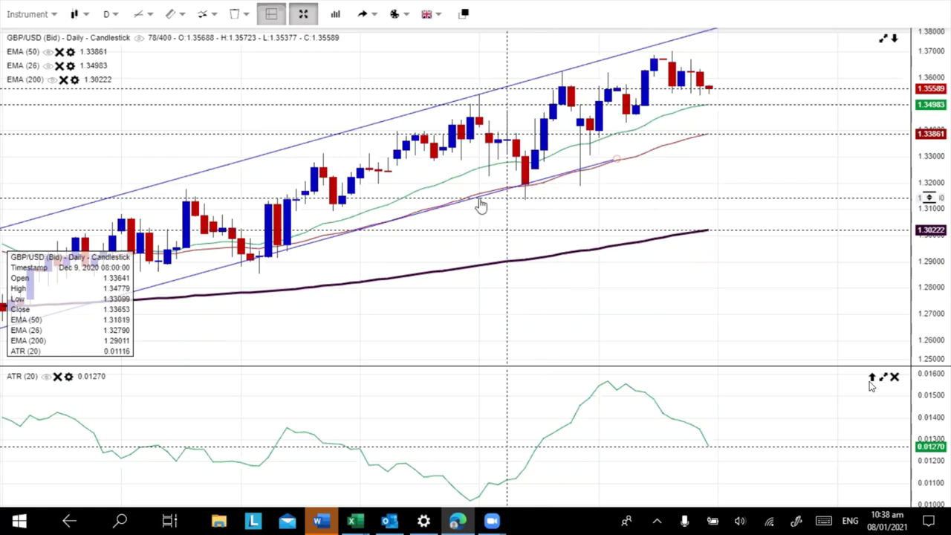
click(481, 208)
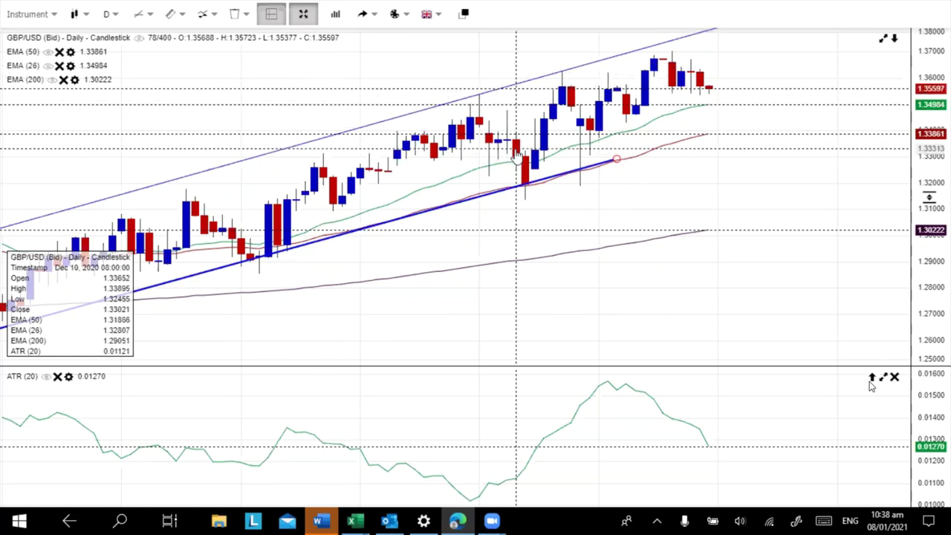
scroll(535, 230, down, 3)
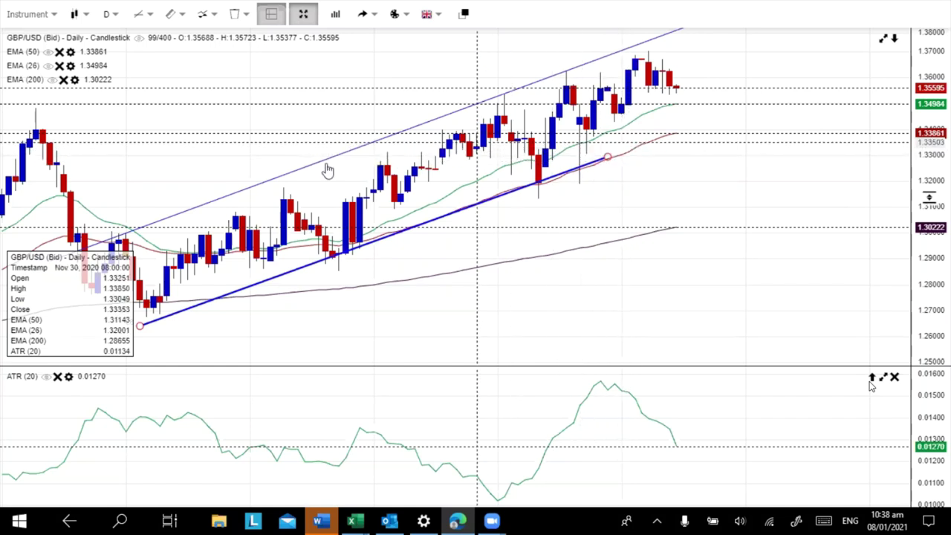
click(112, 14)
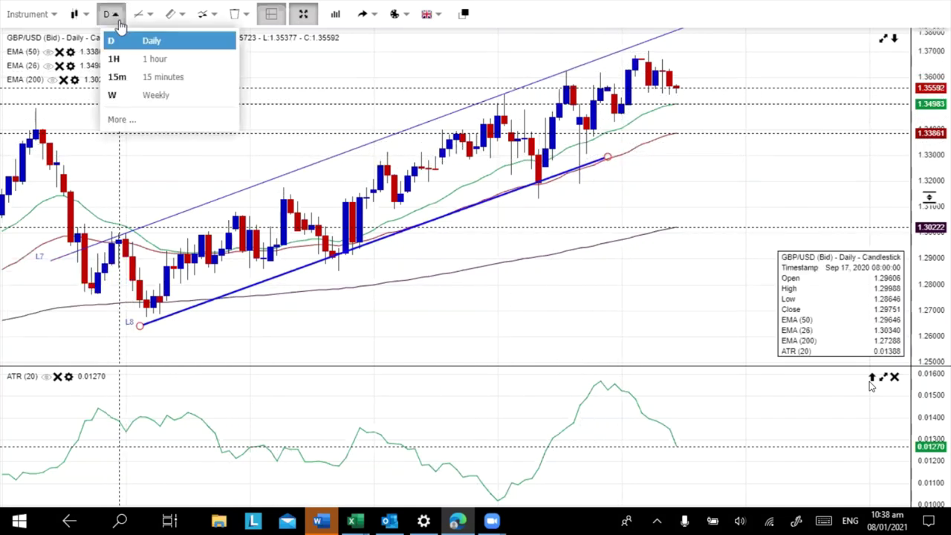
- Switch the chart to AUD/USD and set it to the 1 hour timeframe
click(54, 23)
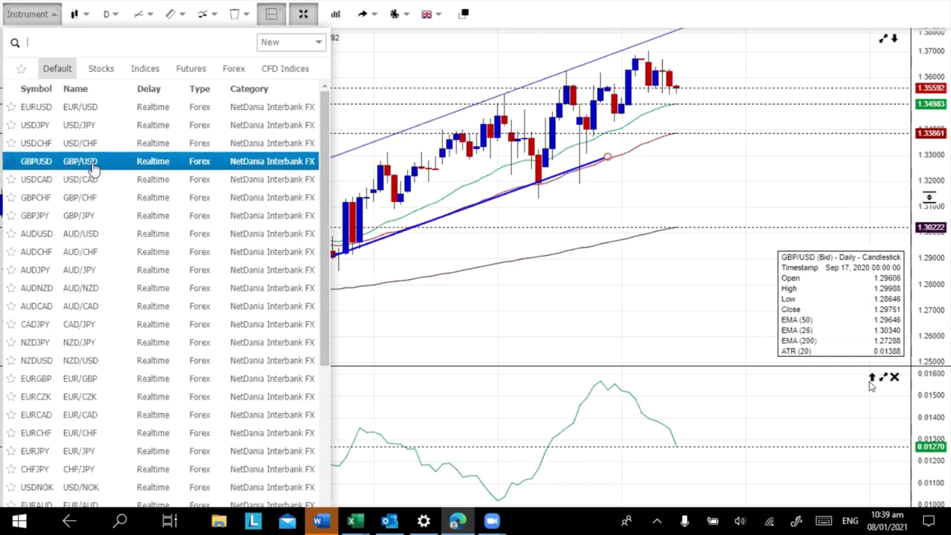
click(113, 237)
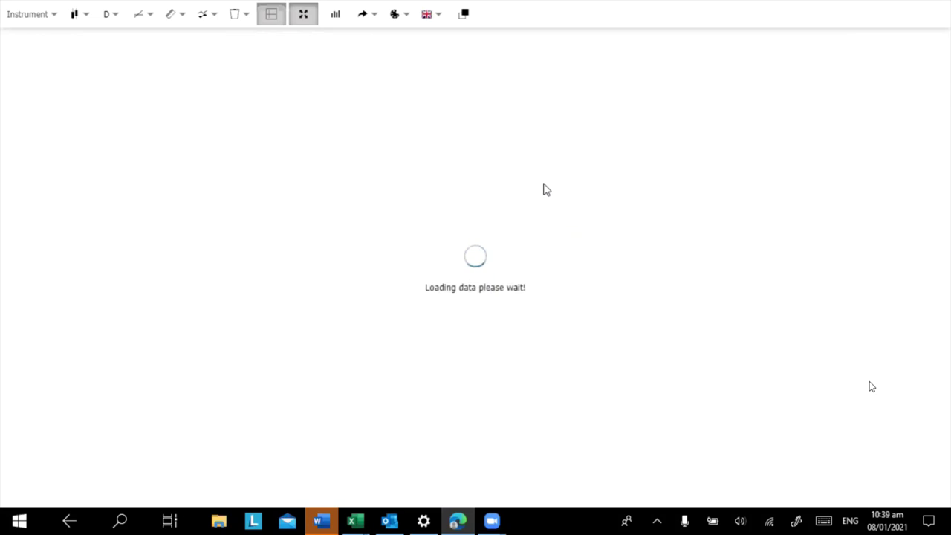
scroll(474, 122, down, 5)
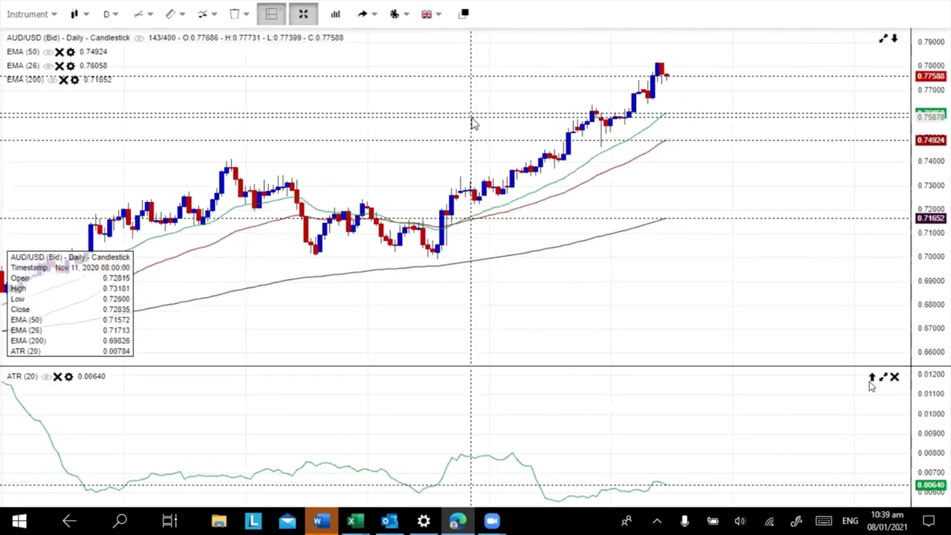
scroll(474, 122, down, 1)
scroll(473, 123, down, 2)
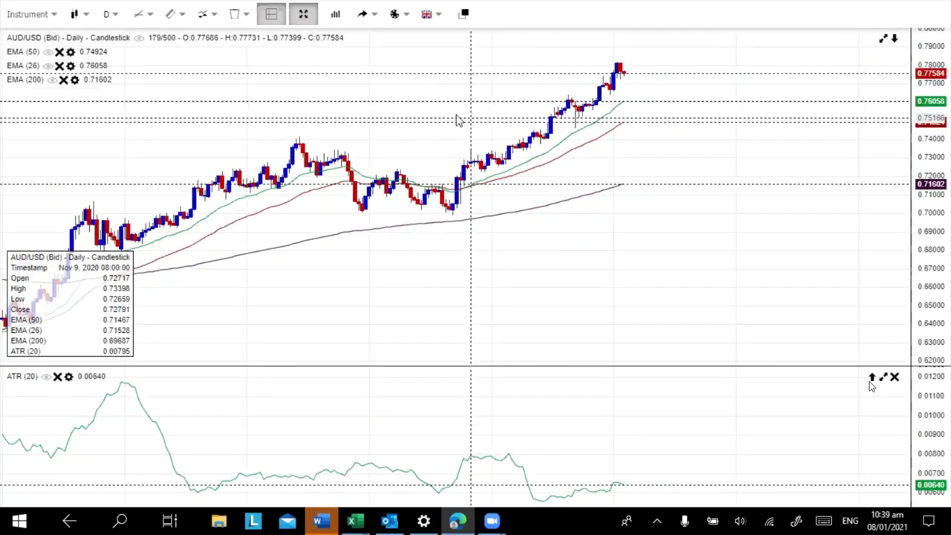
click(110, 14)
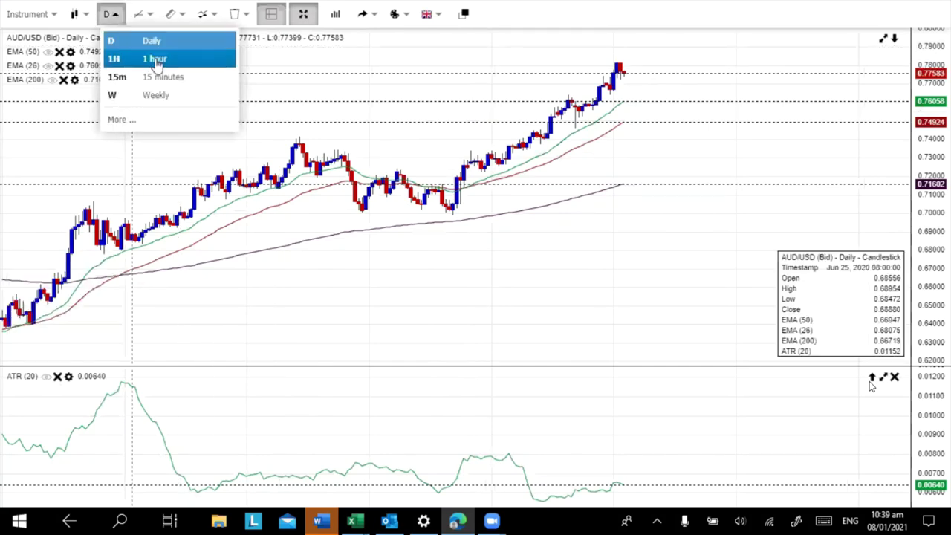
click(152, 60)
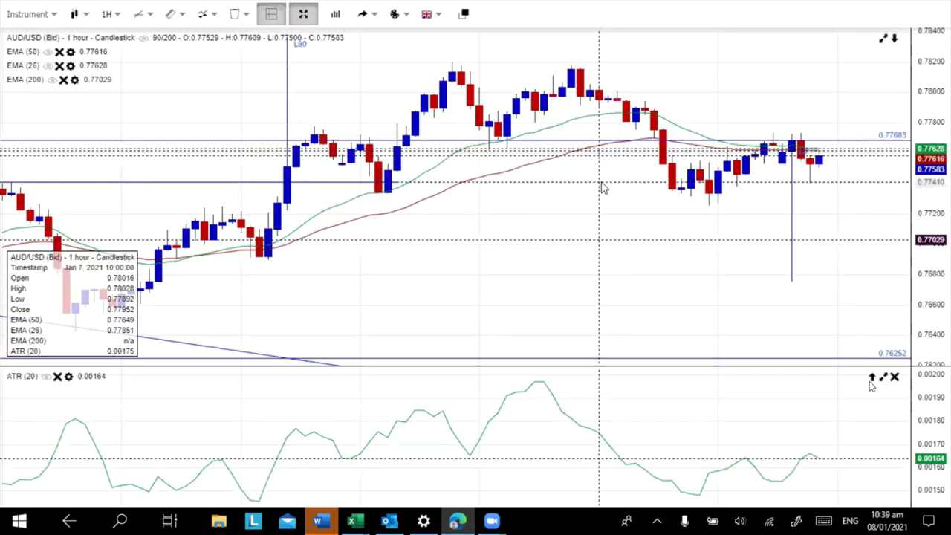
scroll(594, 186, down, 1)
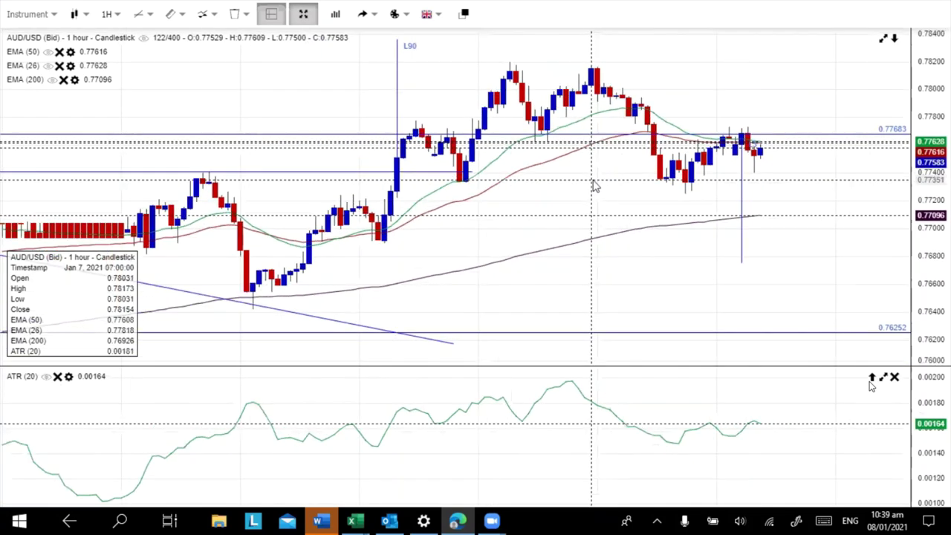
scroll(594, 186, down, 3)
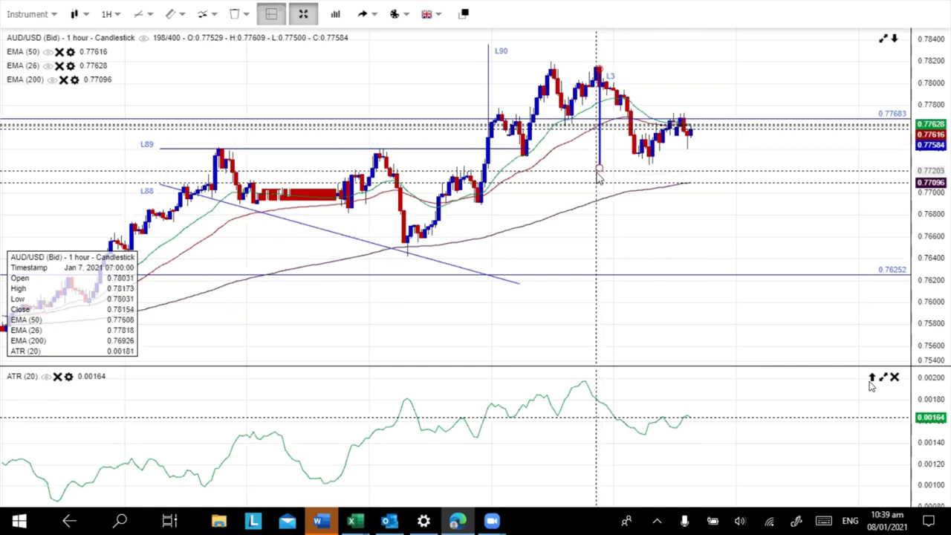
- Shorten the vertical line L3 and shift it onto the sharp 7 January drop, ending at about 0.7720
click(600, 119)
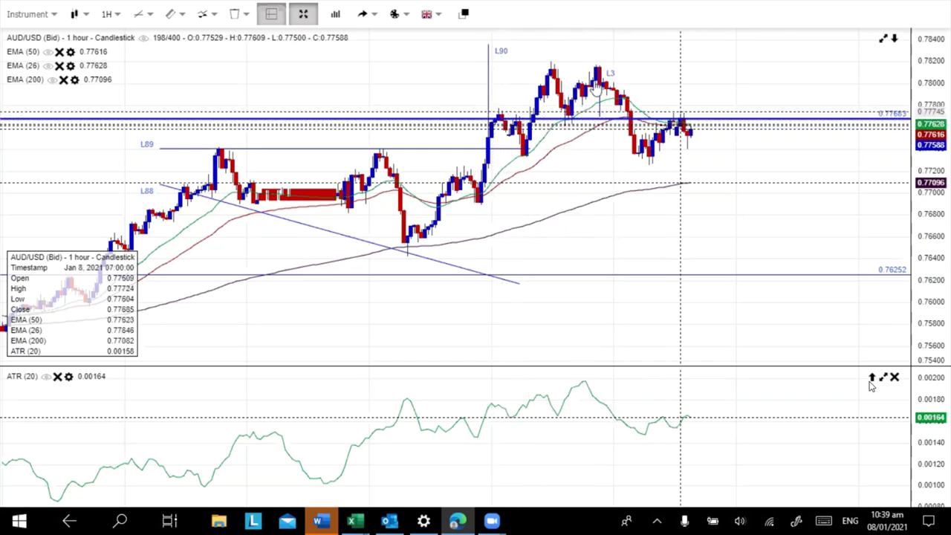
mouse_move(624, 157)
mouse_down()
mouse_move(641, 184)
mouse_move(634, 172)
mouse_move(691, 140)
mouse_move(713, 194)
mouse_move(639, 171)
mouse_up()
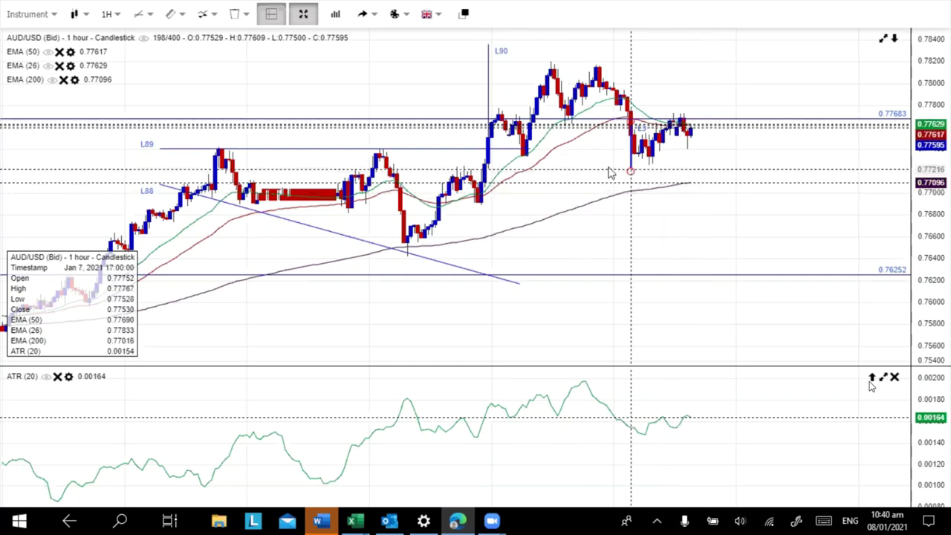
scroll(606, 253, down, 3)
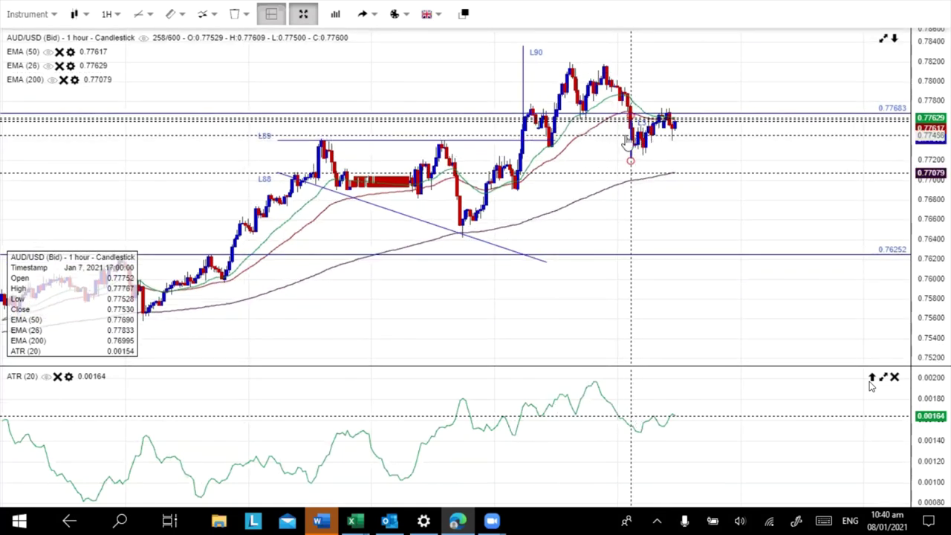
- Reshape line L3 into a rising trendline from about 0.7636 under the early-January low to about 0.7798 past the twin peaks
mouse_move(628, 168)
mouse_down()
mouse_move(454, 245)
mouse_move(485, 226)
mouse_up()
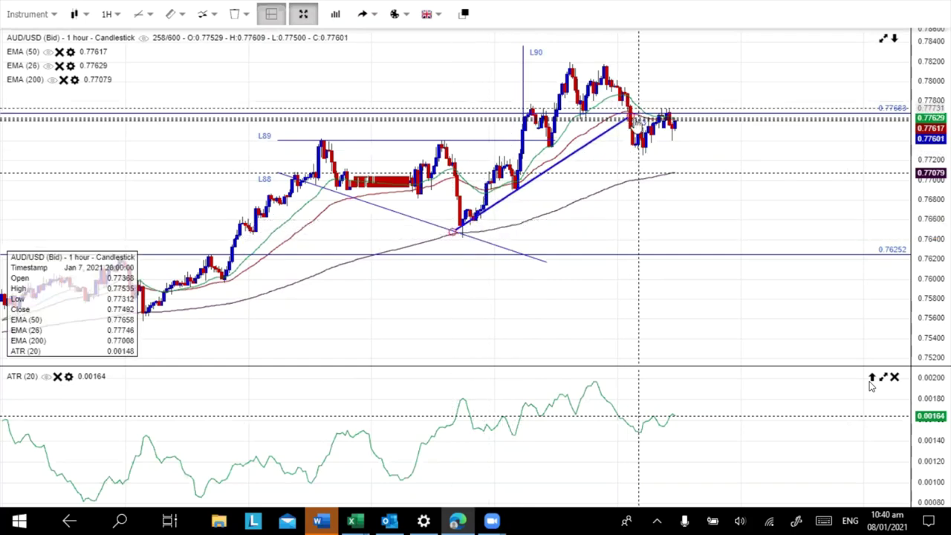
drag(630, 119, 663, 100)
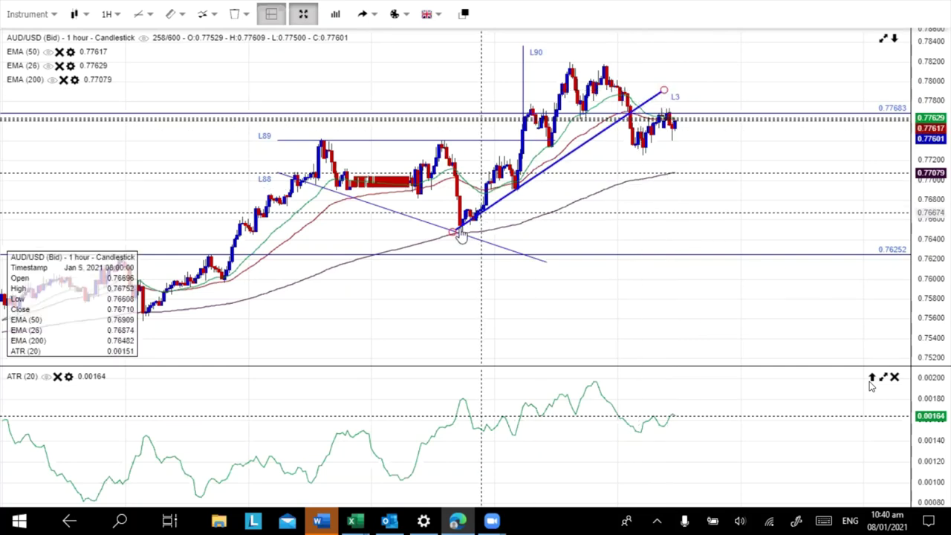
drag(456, 235, 456, 239)
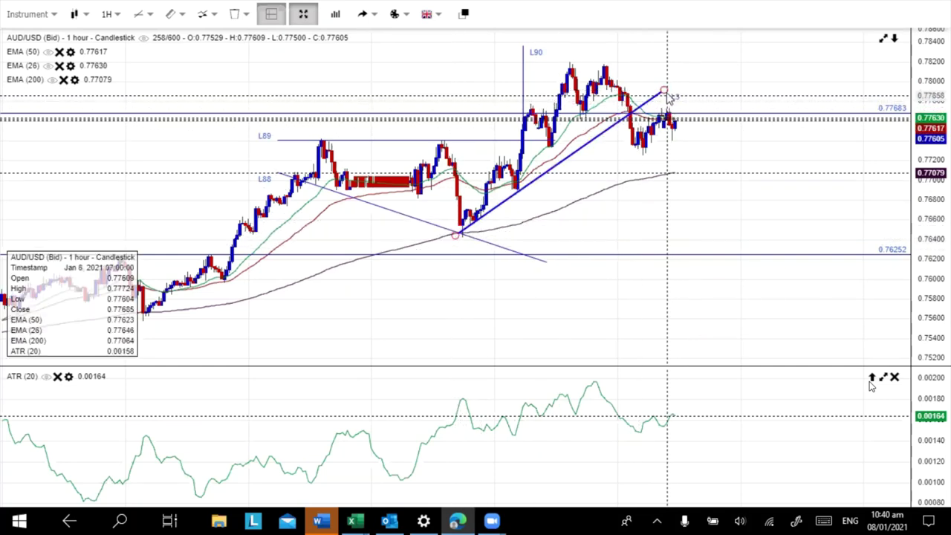
drag(664, 90, 649, 95)
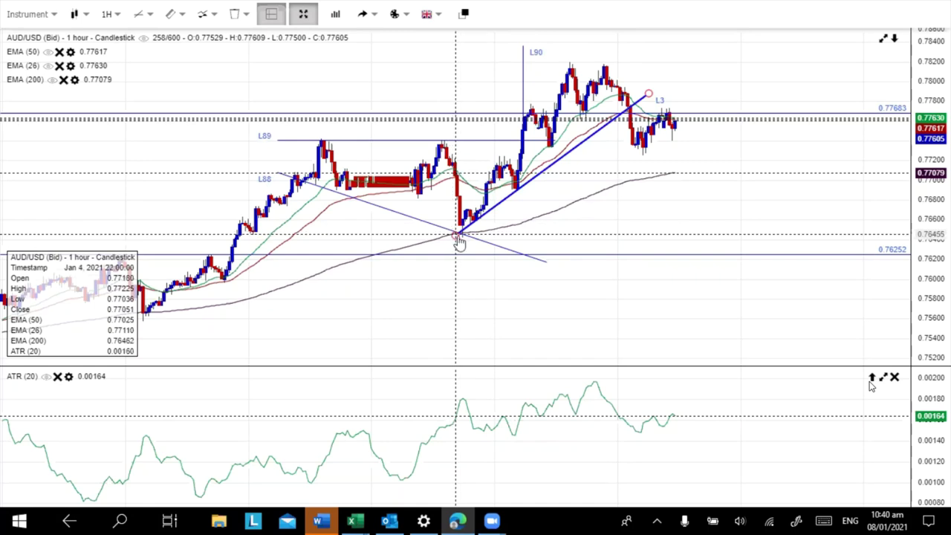
mouse_move(458, 238)
mouse_down()
mouse_move(466, 250)
mouse_move(461, 242)
mouse_up()
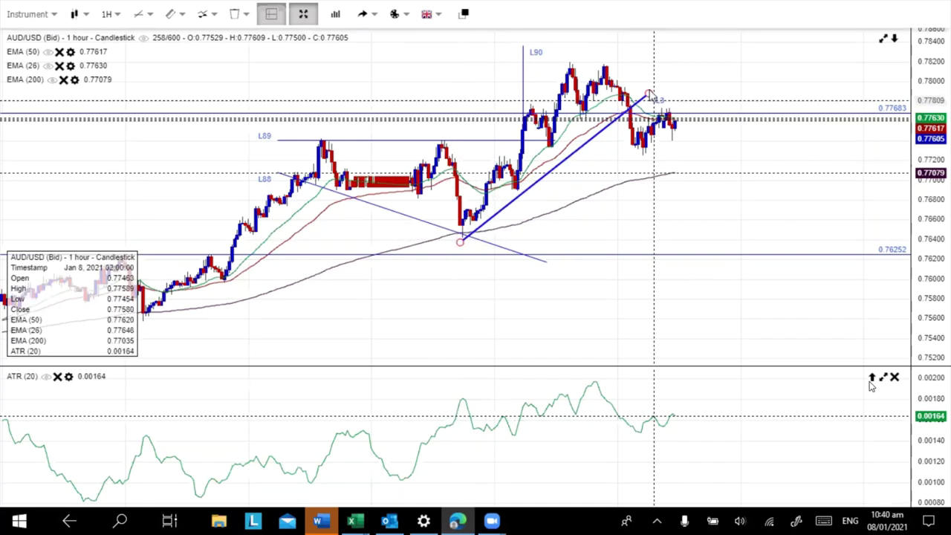
drag(652, 99, 624, 83)
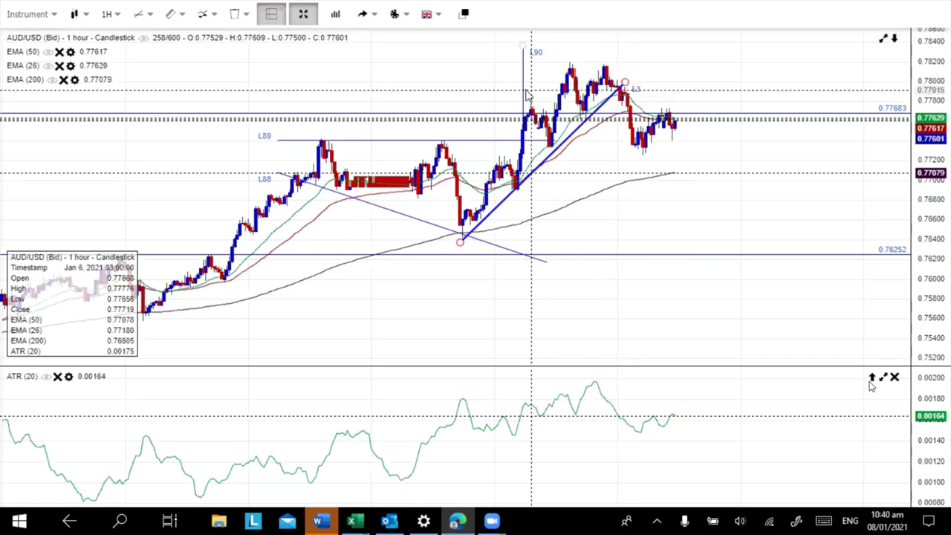
- Shorten the vertical line L90 and place it beside the upper end of trendline L3, reaching down to about 0.7725
drag(522, 62, 525, 64)
key(Delete)
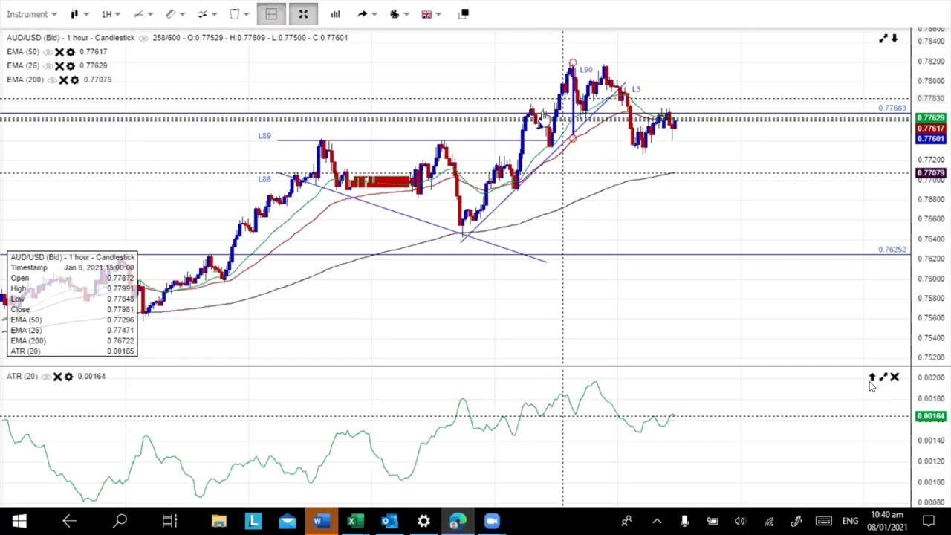
key(ctrl+z)
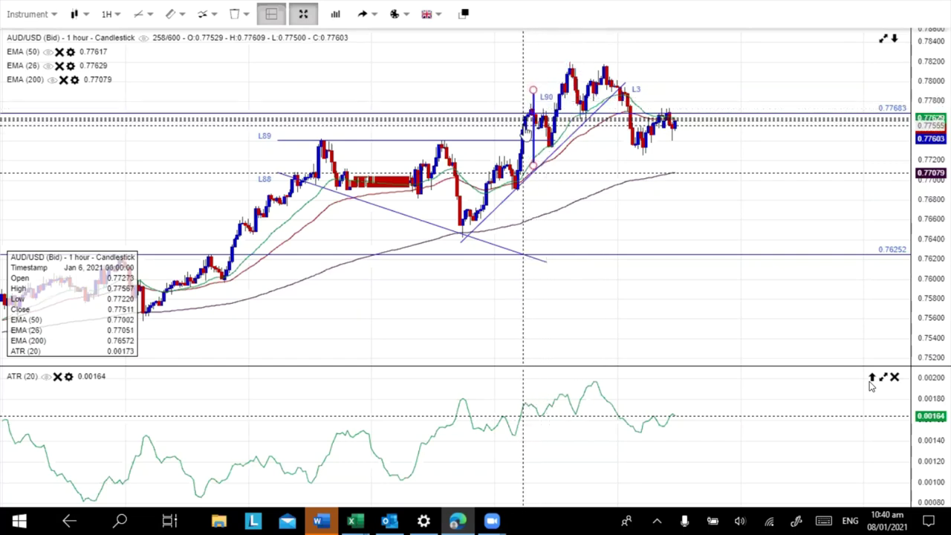
drag(533, 90, 537, 104)
key(Delete)
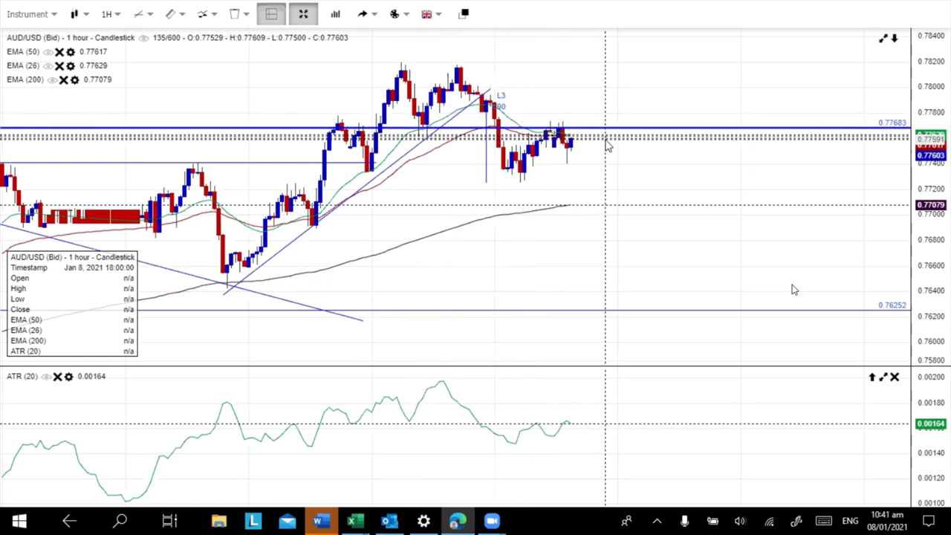
- Switch to the trading reco workbook, check the AUD/USD sell price in D1994 and select the target profit cell E1994
scroll(606, 143, up, 2)
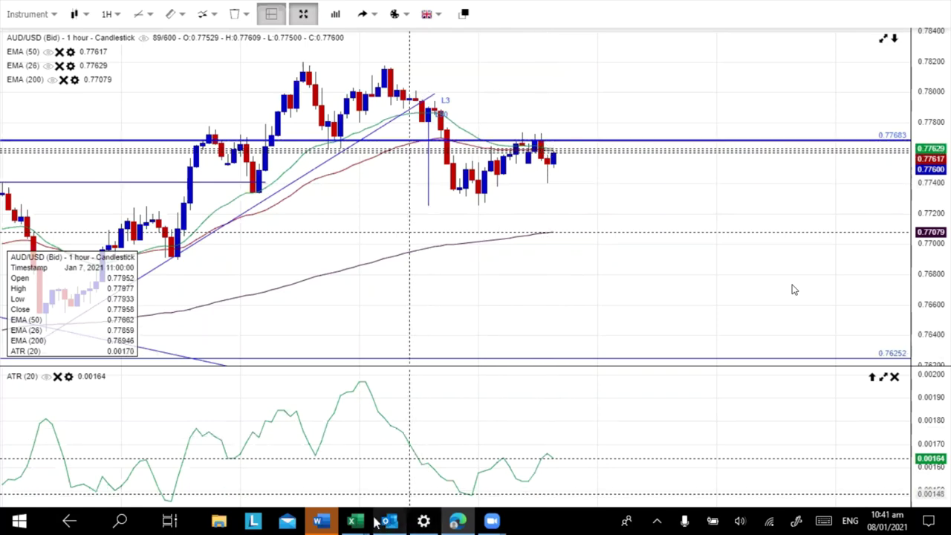
mouse_move(364, 524)
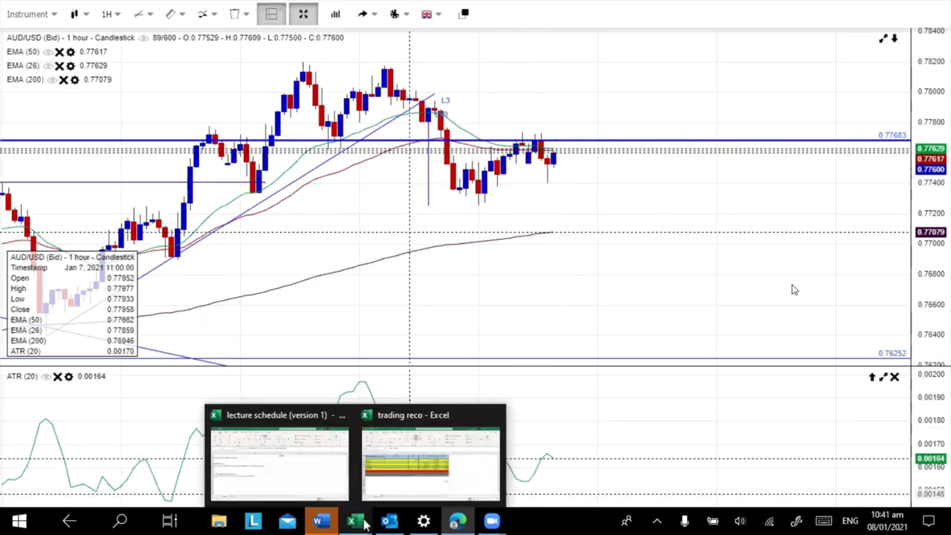
click(485, 480)
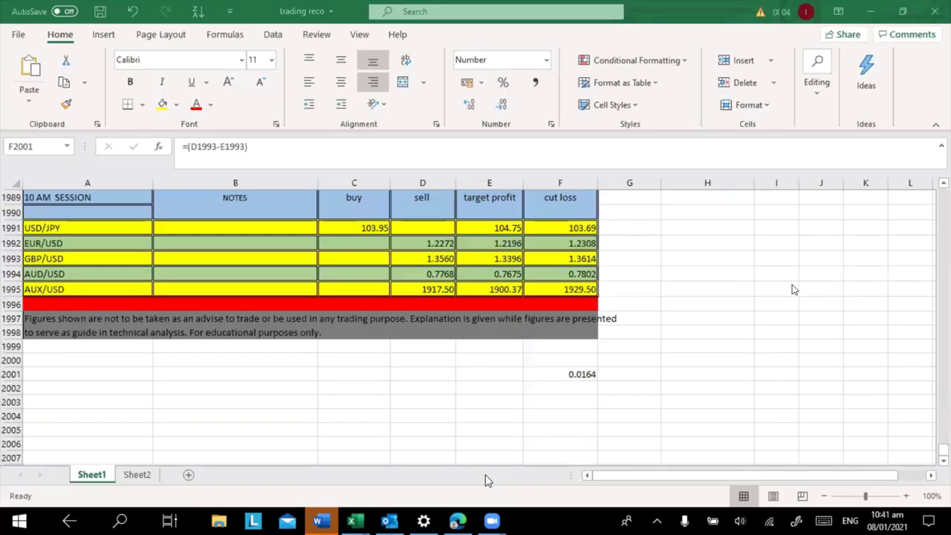
click(440, 275)
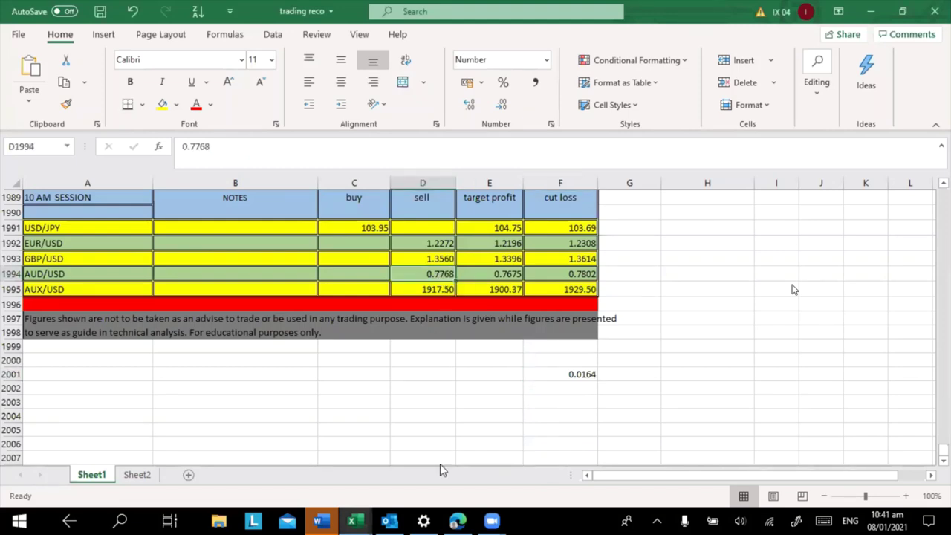
key(Right)
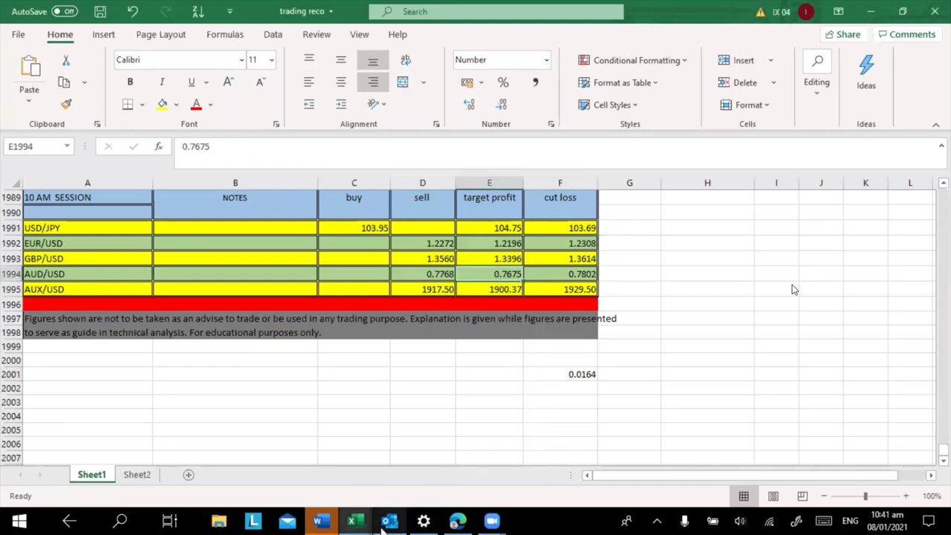
- Return to the AUD/USD chart, lengthen vertical line L90 and move it to the latest candles, spanning about 0.7772 down to 0.7680
click(468, 521)
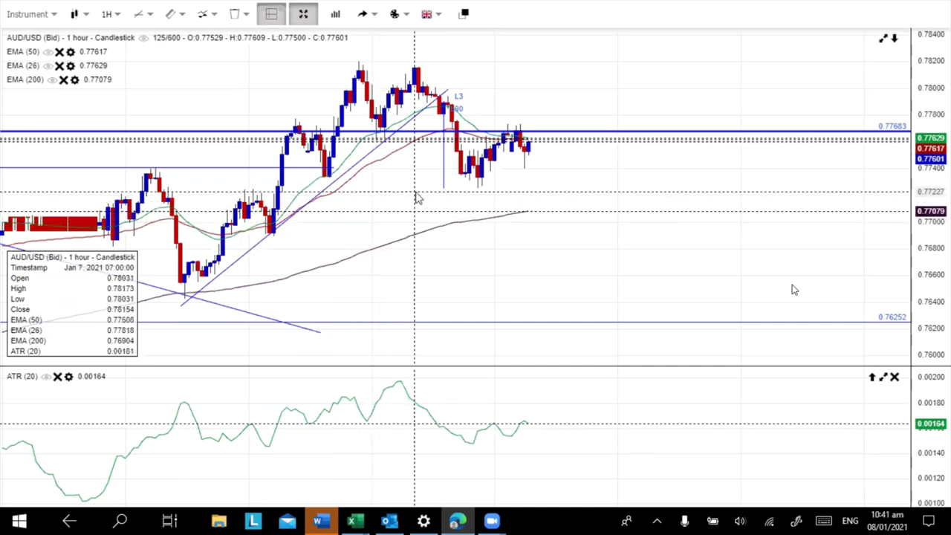
scroll(414, 205, down, 3)
scroll(418, 202, down, 1)
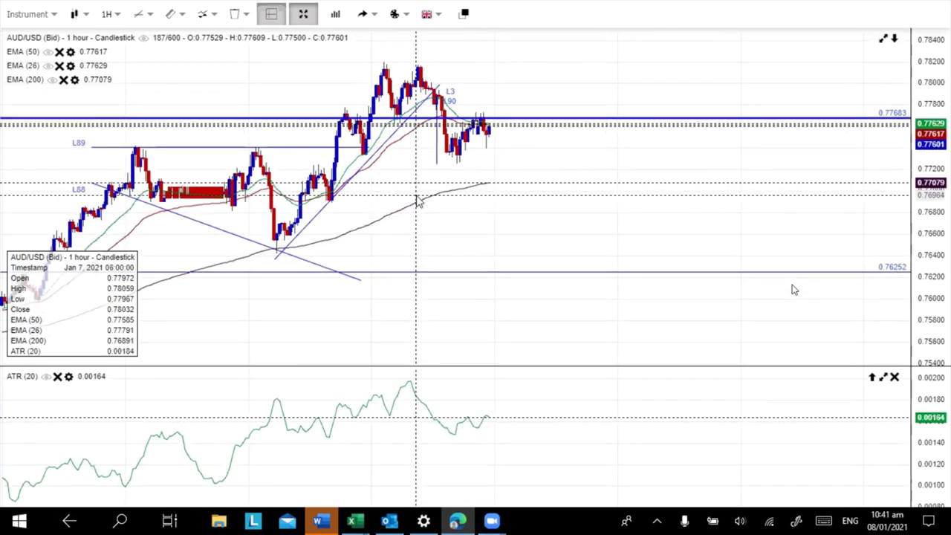
drag(437, 95, 437, 65)
drag(437, 104, 482, 172)
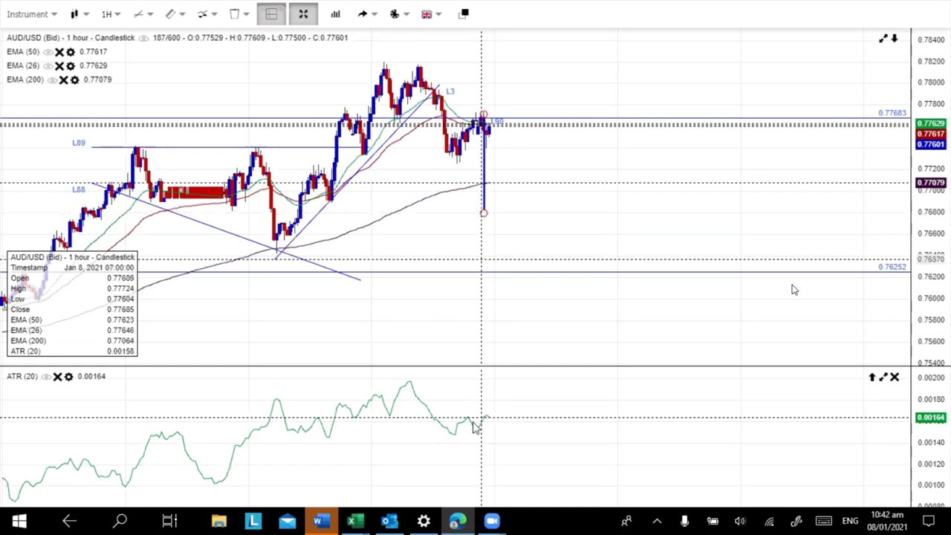
- Switch to the trading reco workbook and set the AUD/USD target profit in E1994 to 0.7680
mouse_move(355, 521)
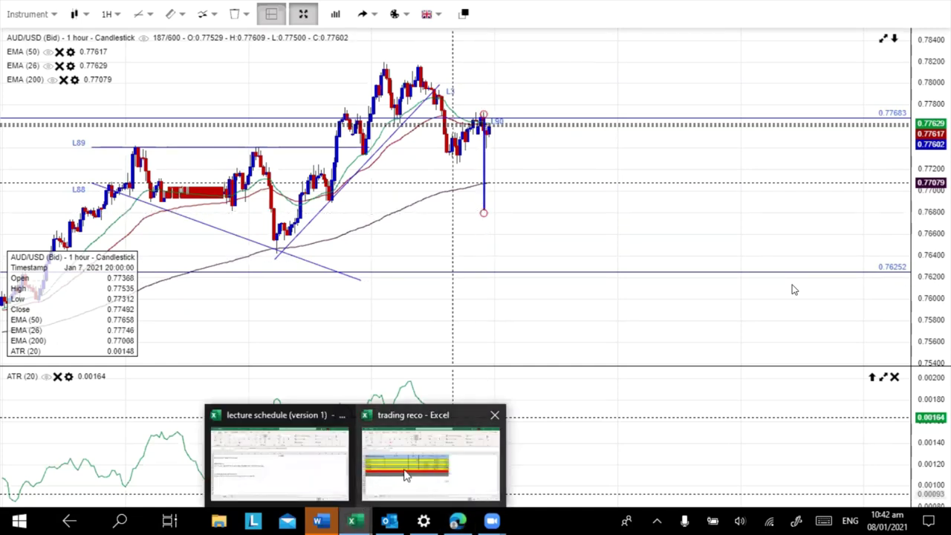
click(431, 455)
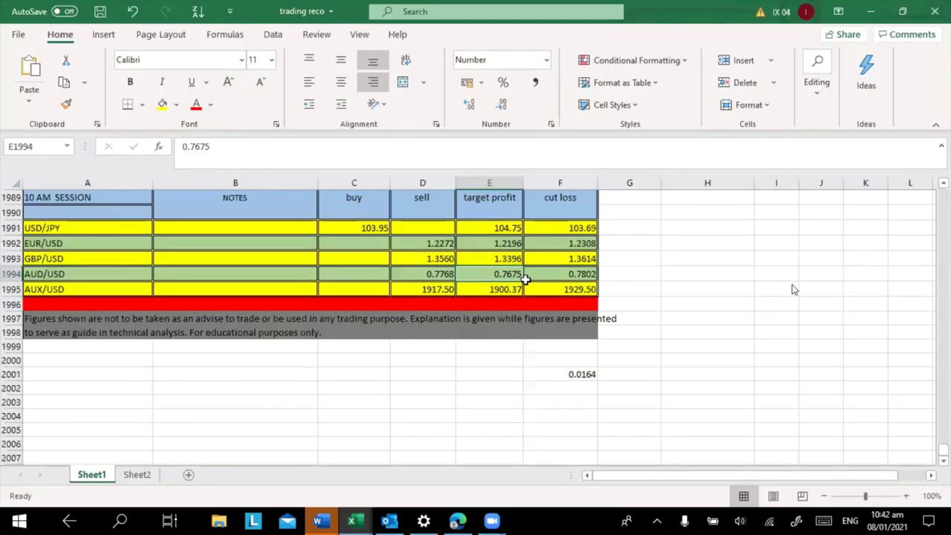
click(222, 146)
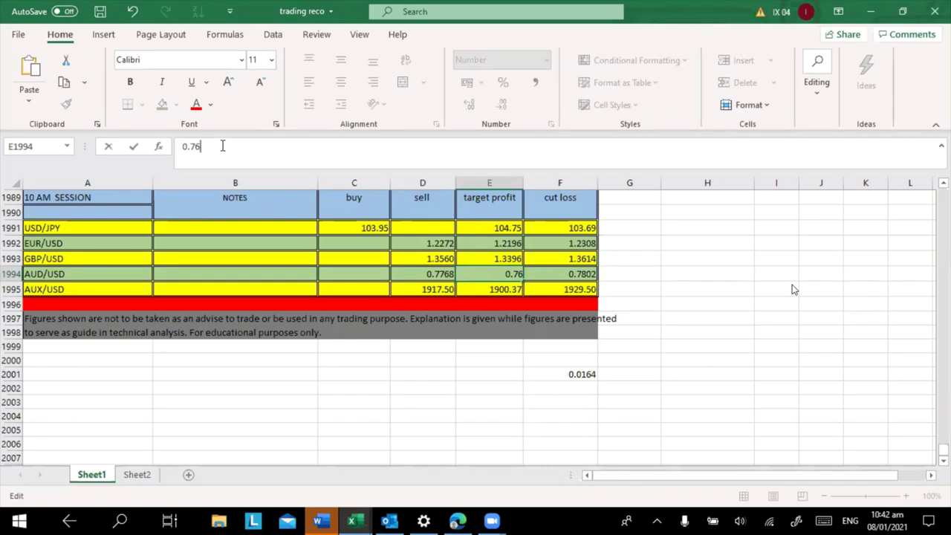
text(80)
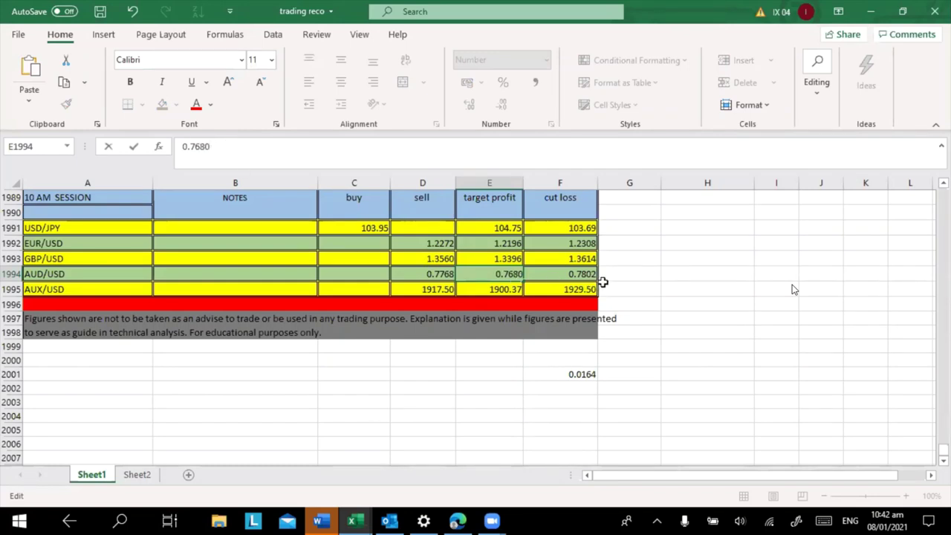
click(571, 276)
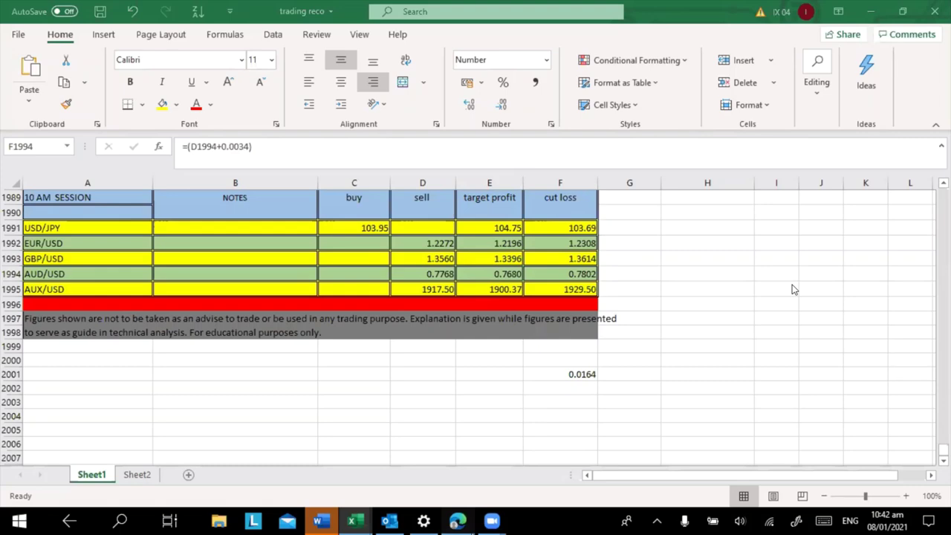
- Compare the AUD/USD chart with the workbook's sell price and cut loss formula in row 1994, and select the gold sell price cell D1995
key(alt+Tab)
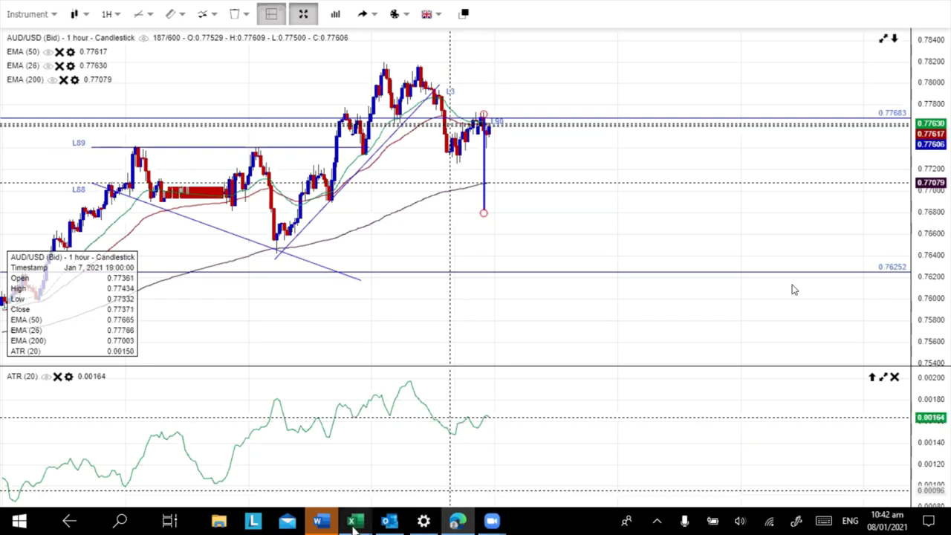
mouse_move(355, 521)
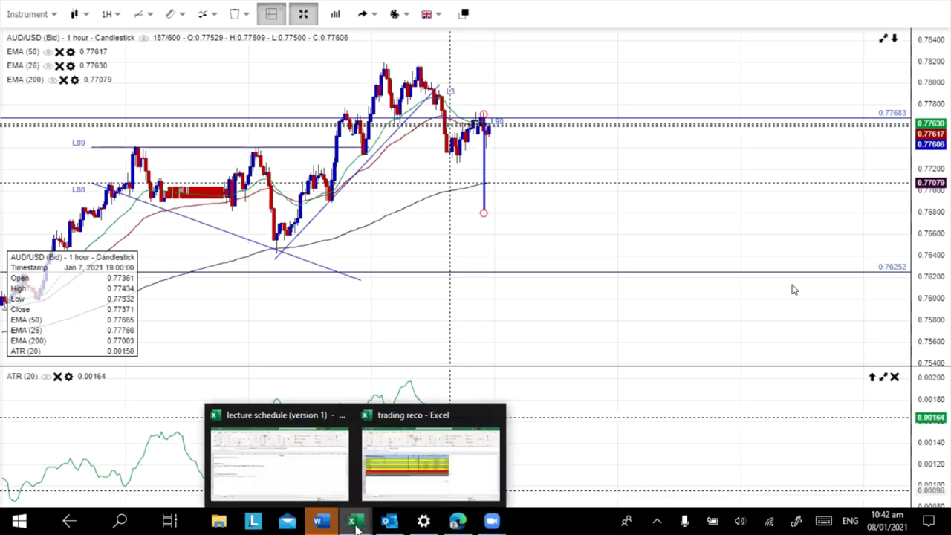
click(461, 473)
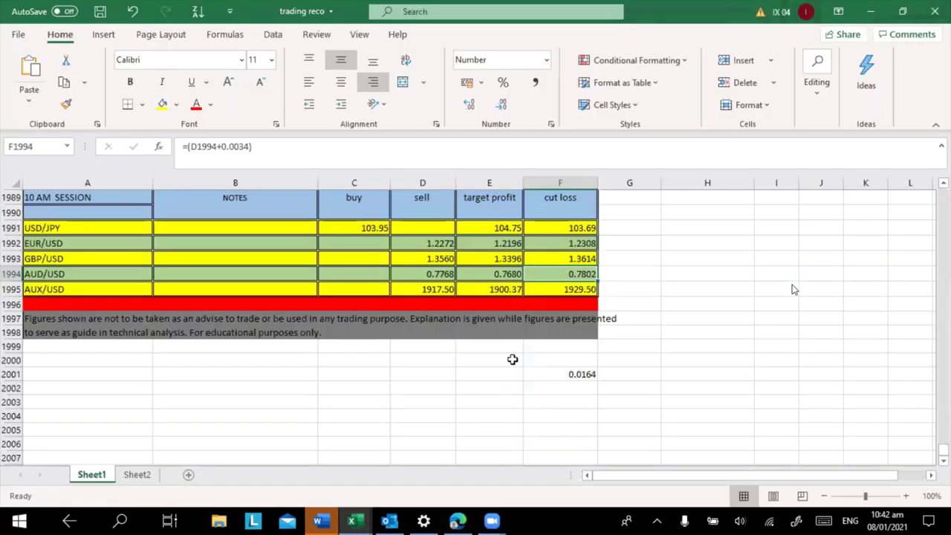
click(428, 273)
click(578, 274)
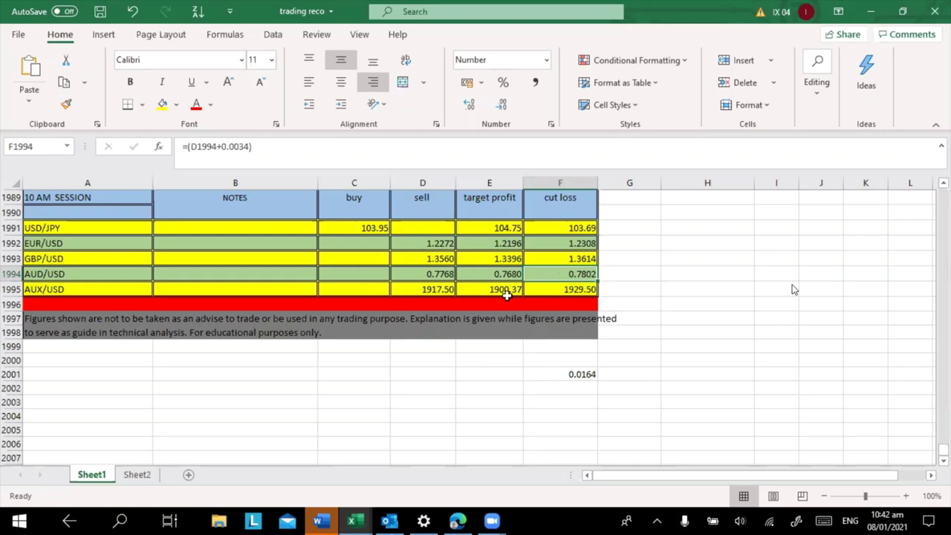
click(445, 289)
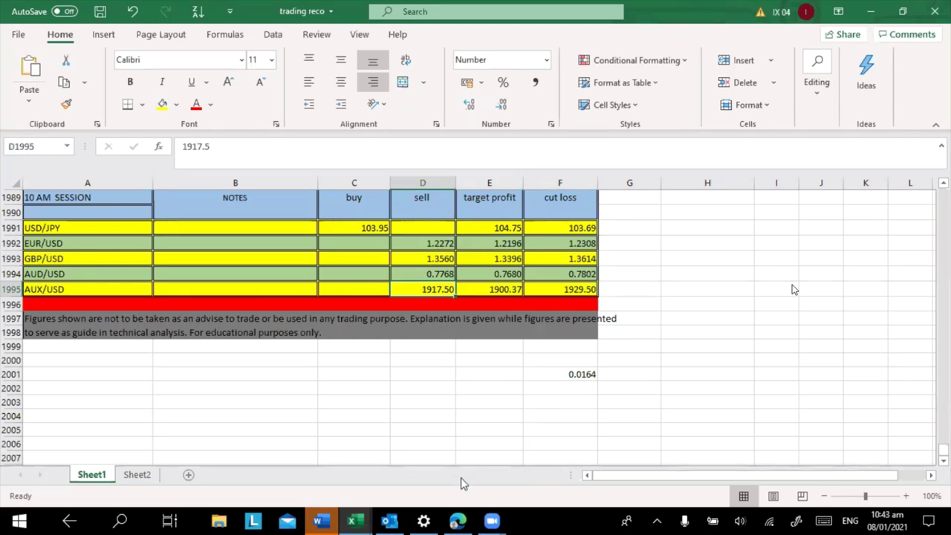
- Return to the chart and load the Gold, spot (XAUUSD) instrument
click(459, 521)
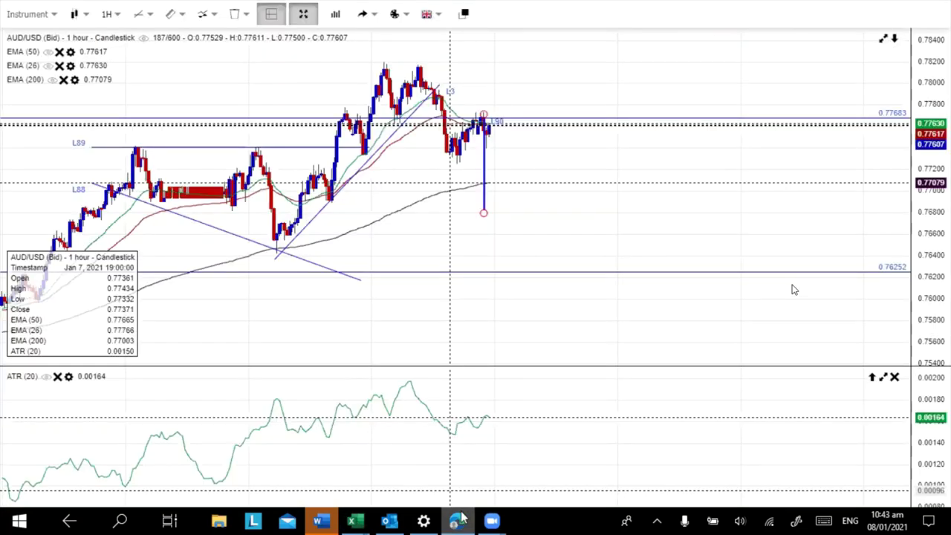
click(26, 14)
scroll(111, 298, down, 3)
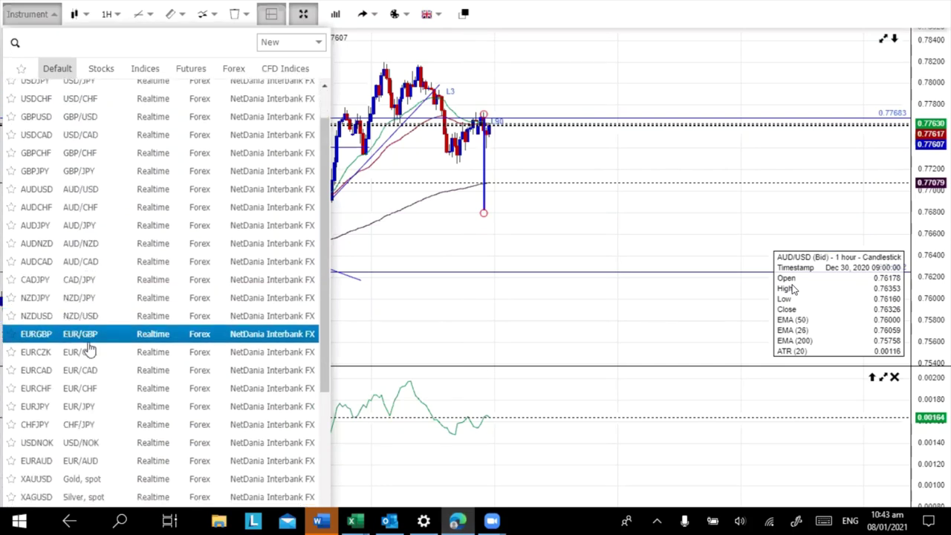
scroll(94, 386, down, 1)
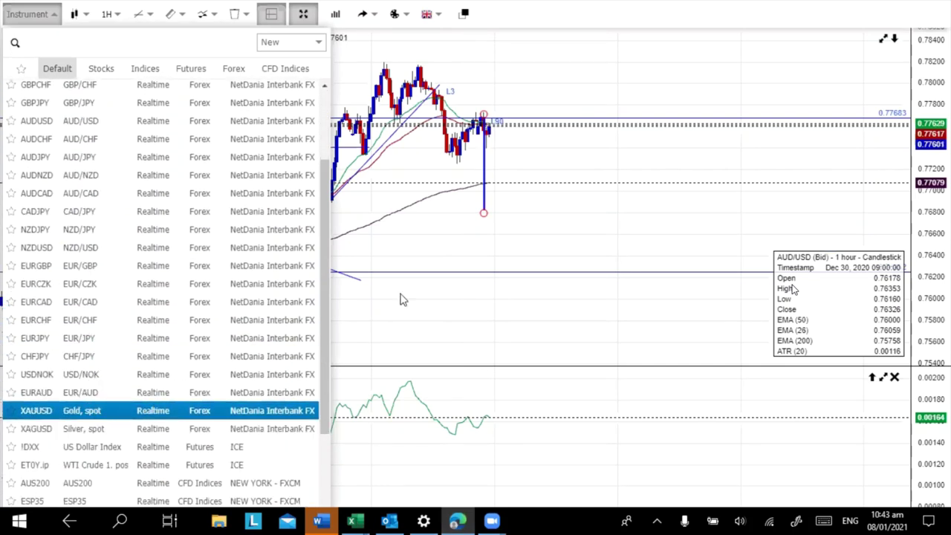
click(95, 411)
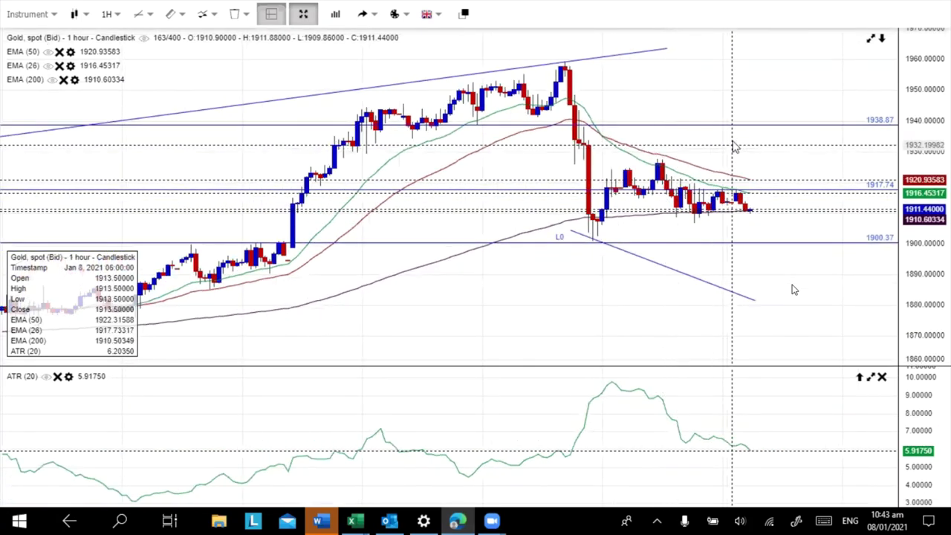
- Move line L0 above the recent gold highs as a falling trendline from about 1933 to about 1910
drag(735, 144, 549, 138)
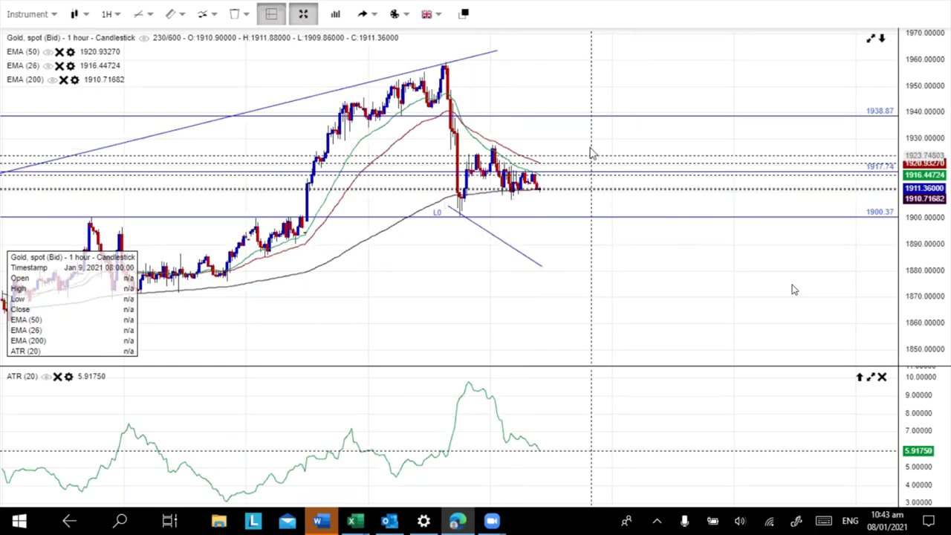
scroll(589, 151, up, 3)
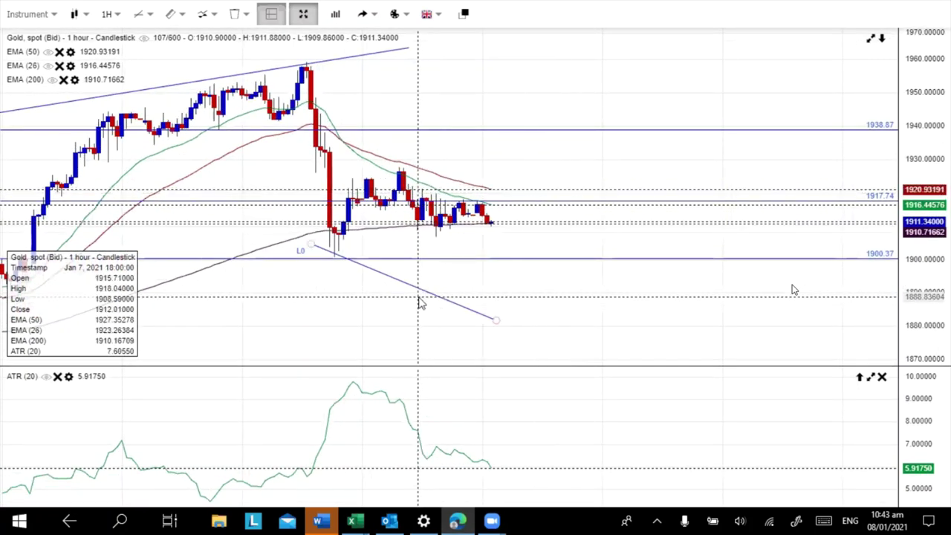
drag(414, 290, 455, 182)
click(407, 63)
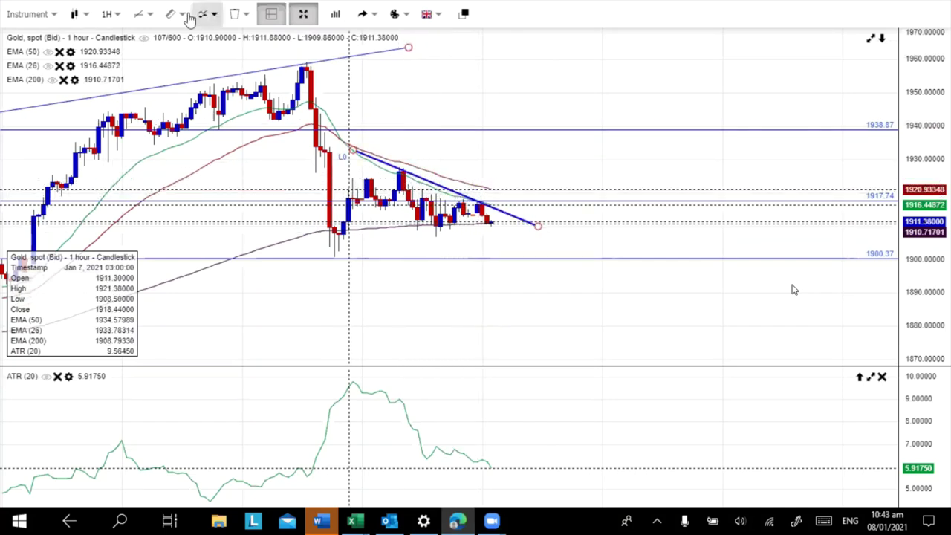
- Draw a rising Free Hand line under the recent gold lows, running from about 1897 to about 1919
click(149, 13)
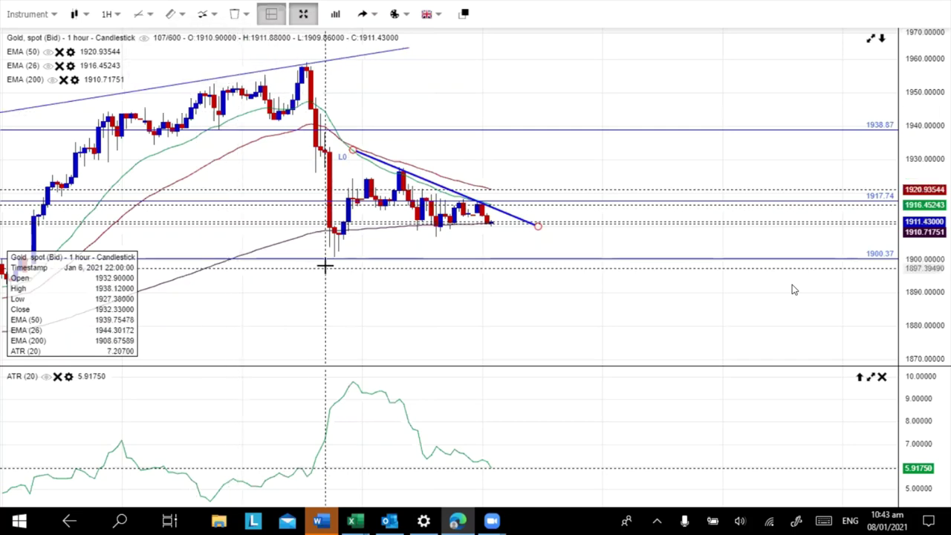
click(364, 259)
drag(364, 259, 398, 256)
click(145, 13)
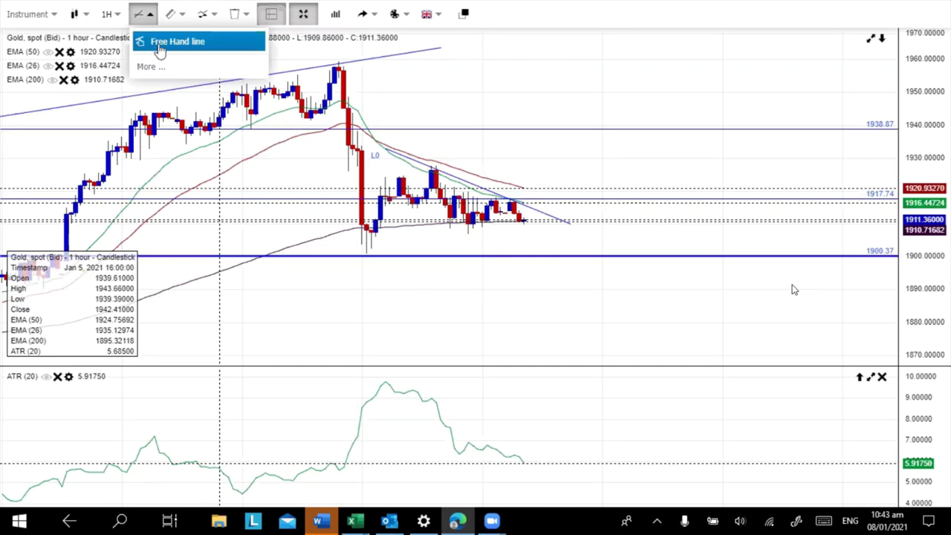
drag(298, 283, 611, 197)
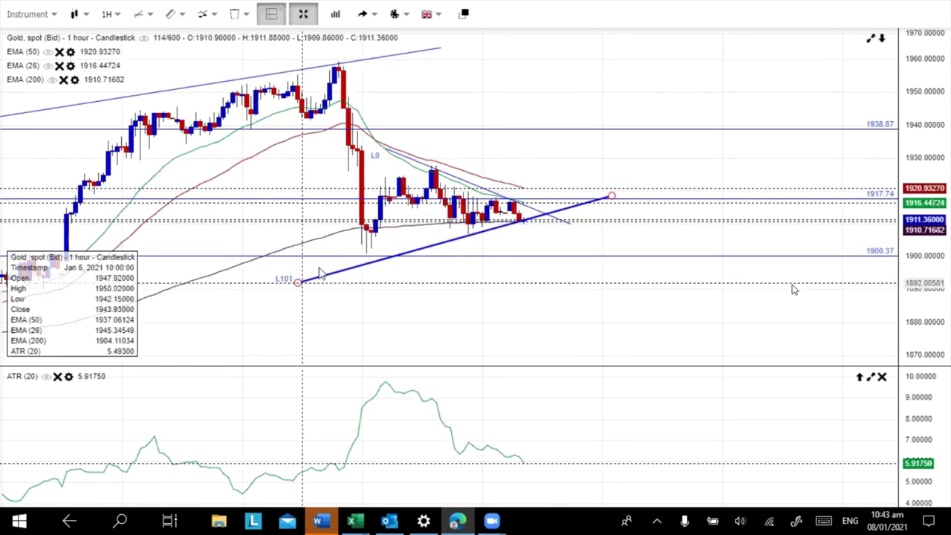
drag(297, 283, 320, 263)
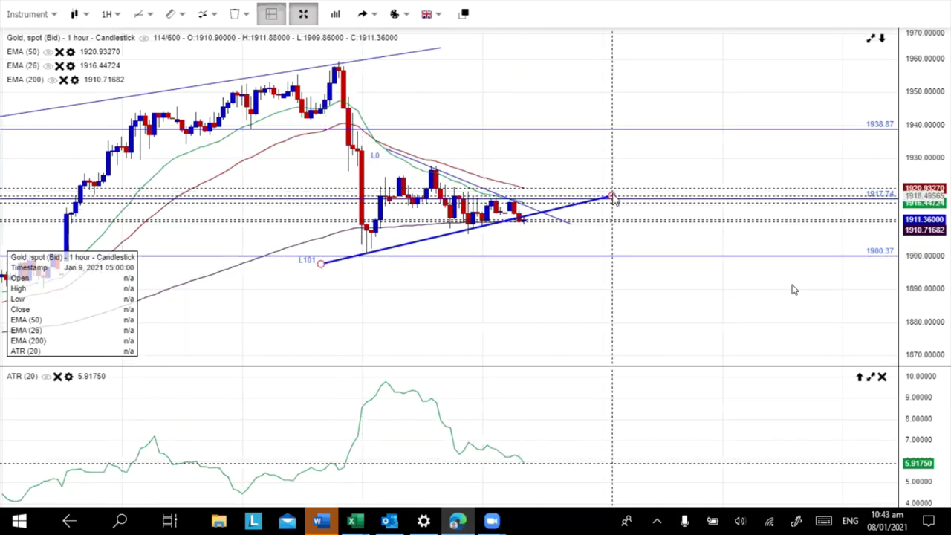
mouse_move(614, 201)
mouse_down()
mouse_move(608, 210)
mouse_move(604, 202)
mouse_up()
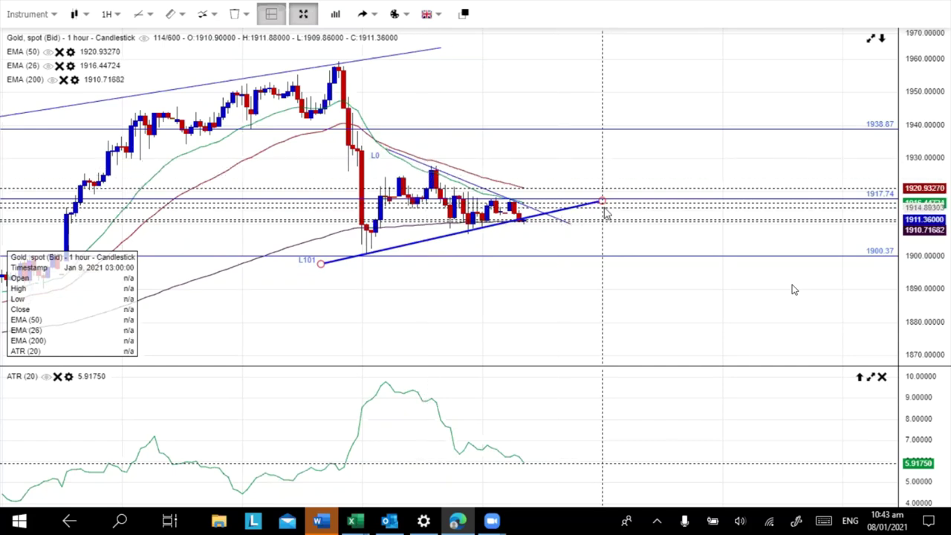
mouse_move(605, 203)
mouse_down()
mouse_move(587, 209)
mouse_move(593, 195)
mouse_up()
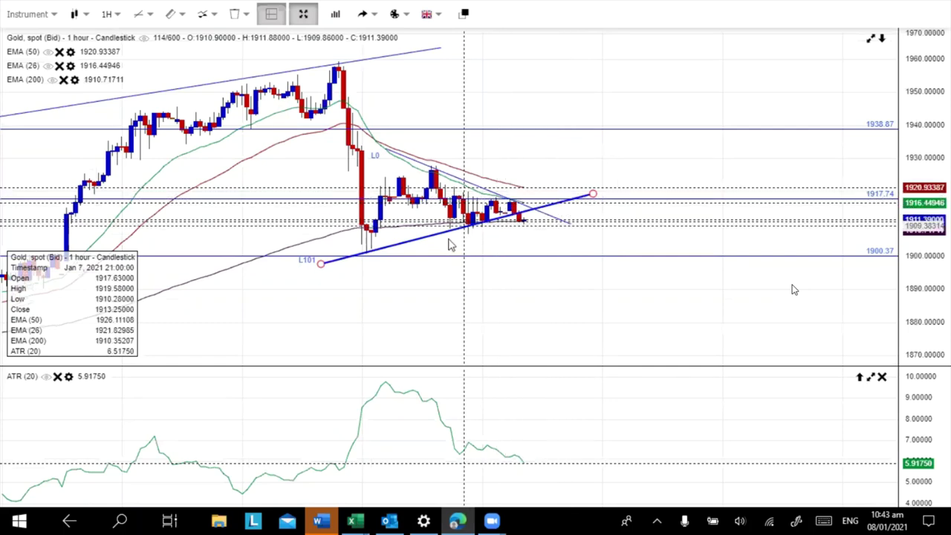
- Move the falling trendline L0 below the gold candles, running from about 1902 at the recent low to about 1879
click(450, 178)
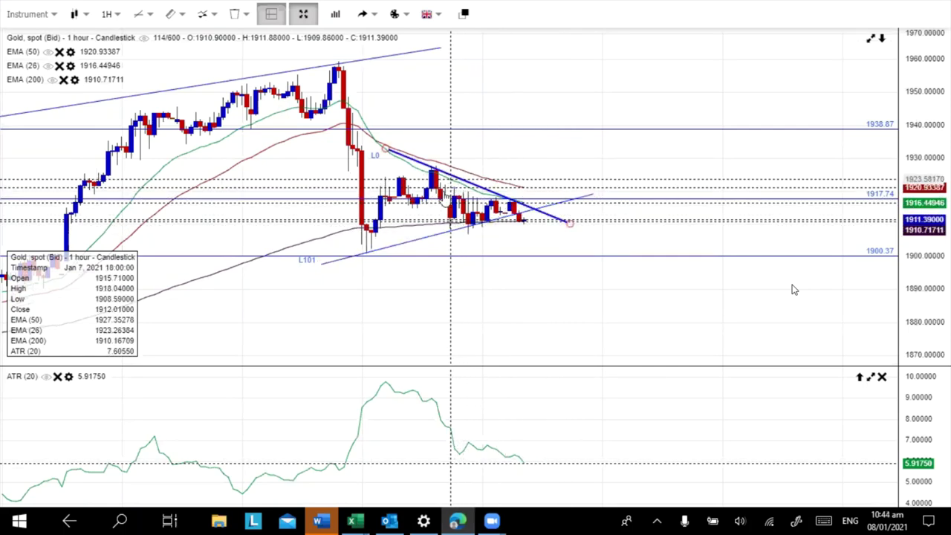
drag(450, 179, 433, 290)
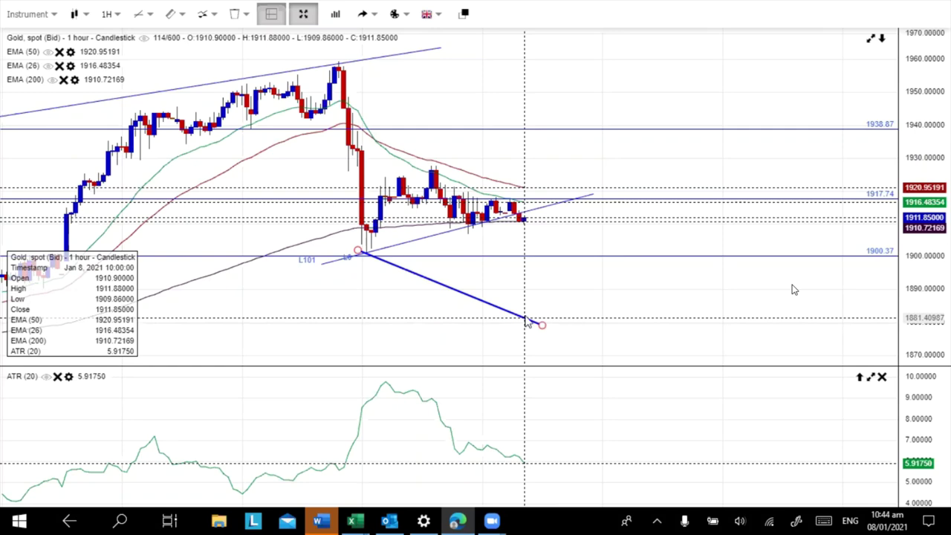
- Examine gold's latest candles against the 1917.74 horizontal line and the EMA 26 and EMA 50 curves
scroll(518, 136, up, 2)
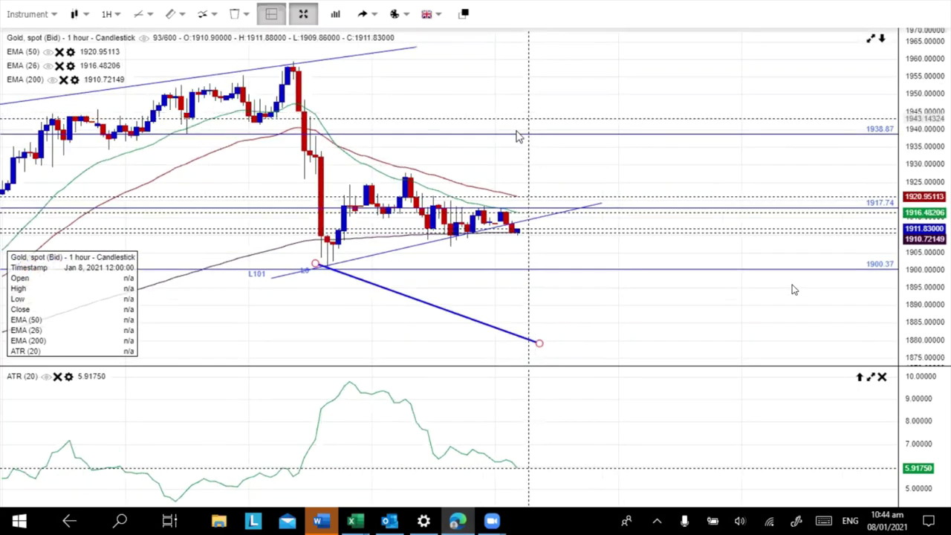
scroll(520, 149, up, 1)
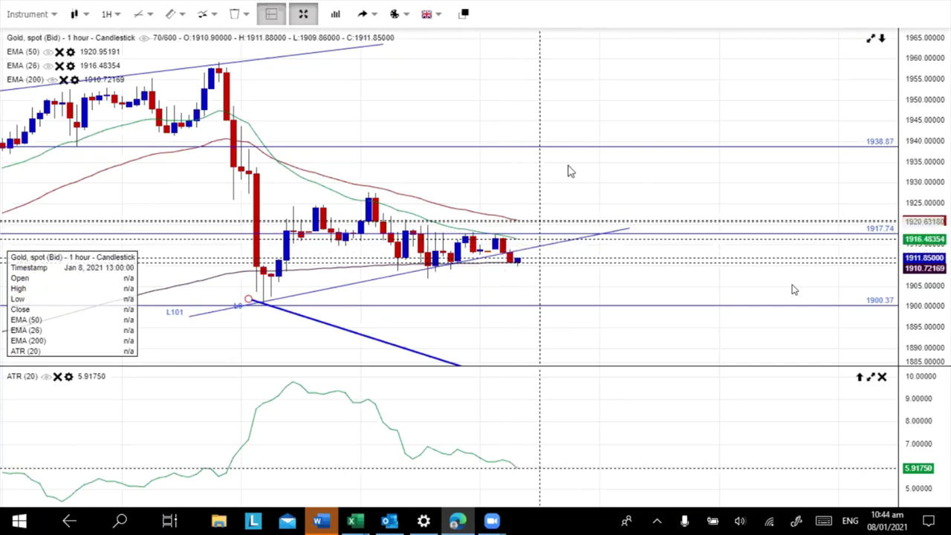
scroll(558, 174, down, 4)
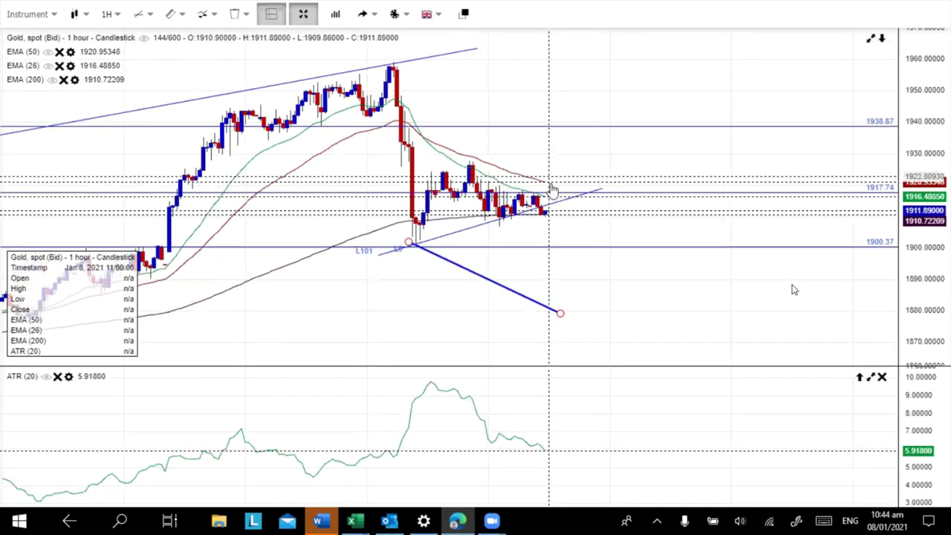
click(527, 192)
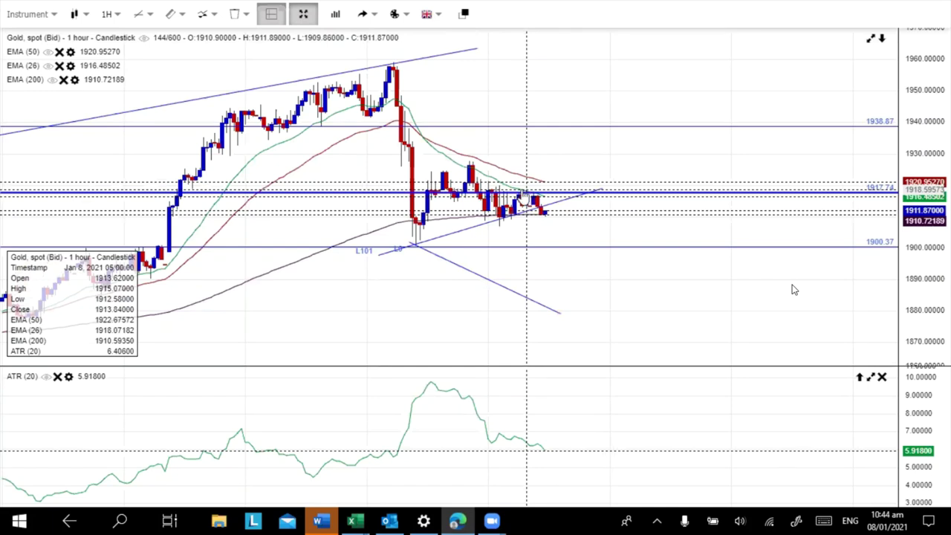
click(501, 175)
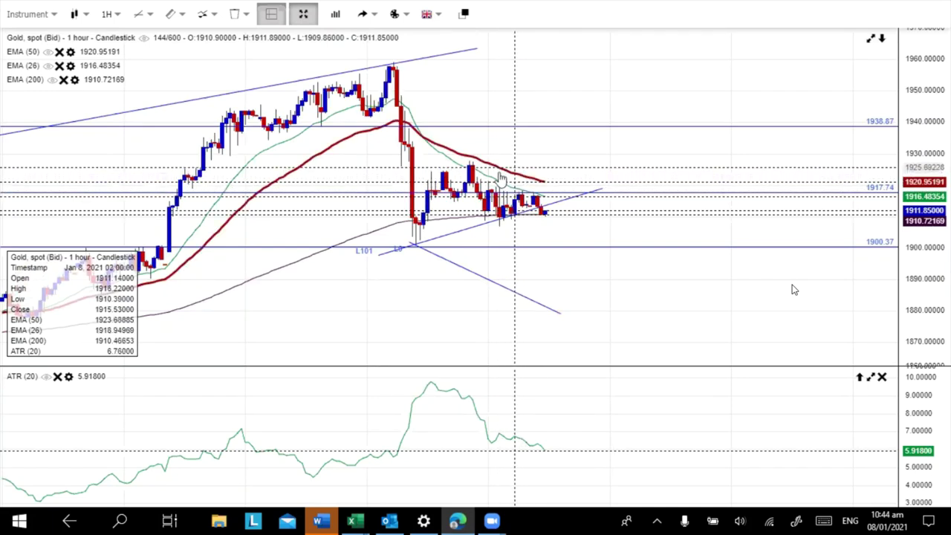
click(504, 183)
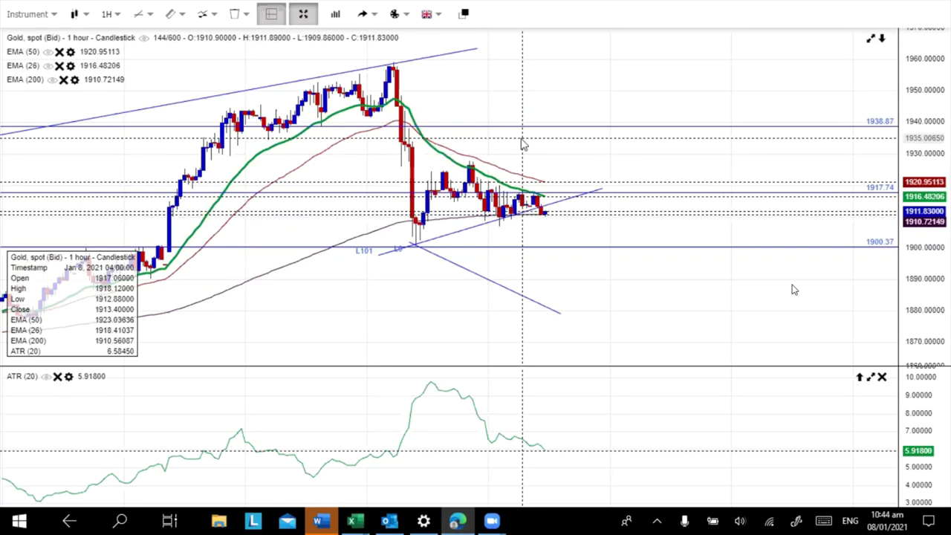
key(Left)
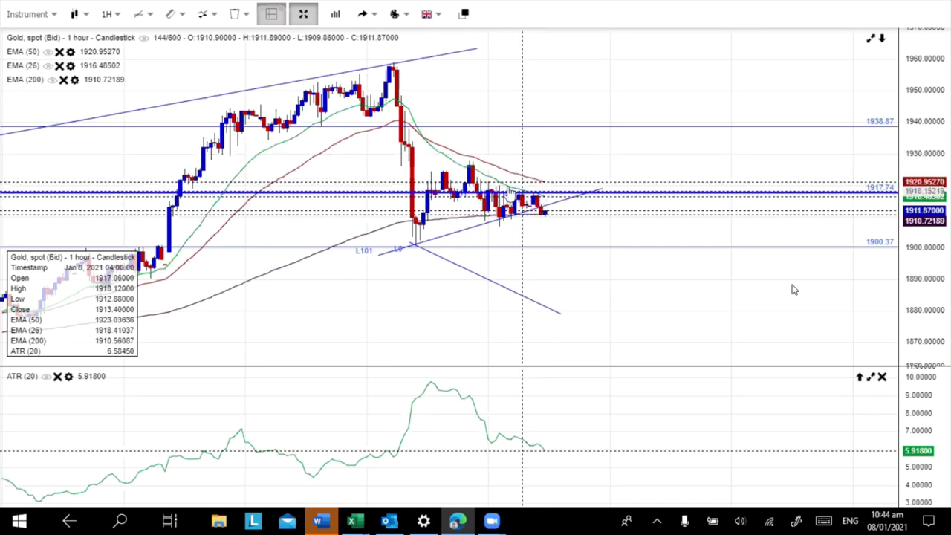
click(332, 117)
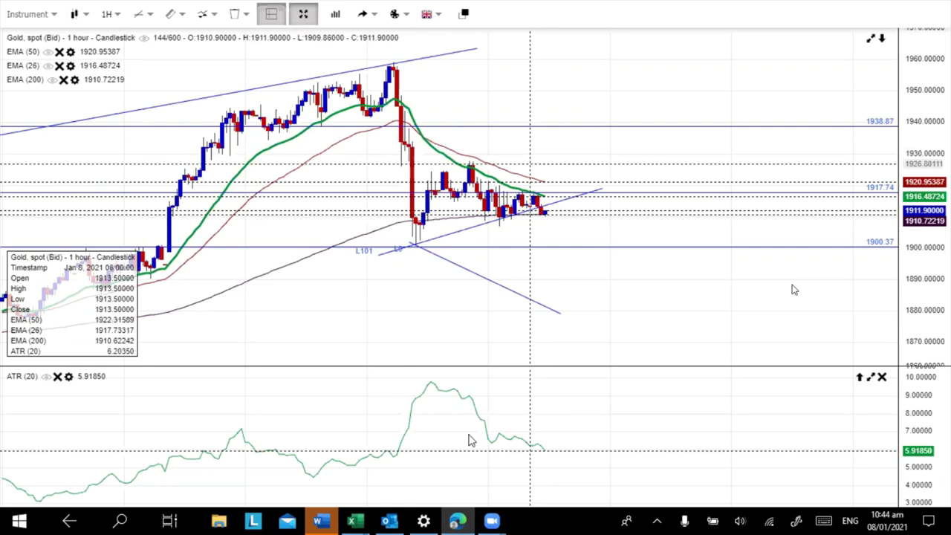
- Switch to the trading reco workbook and set the AUX/USD sell price to 1917.32
mouse_move(356, 521)
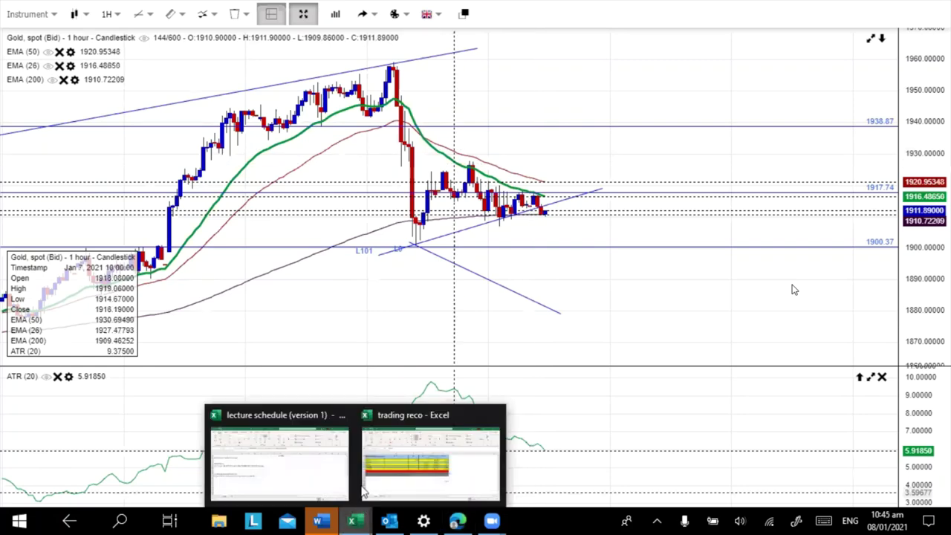
click(474, 452)
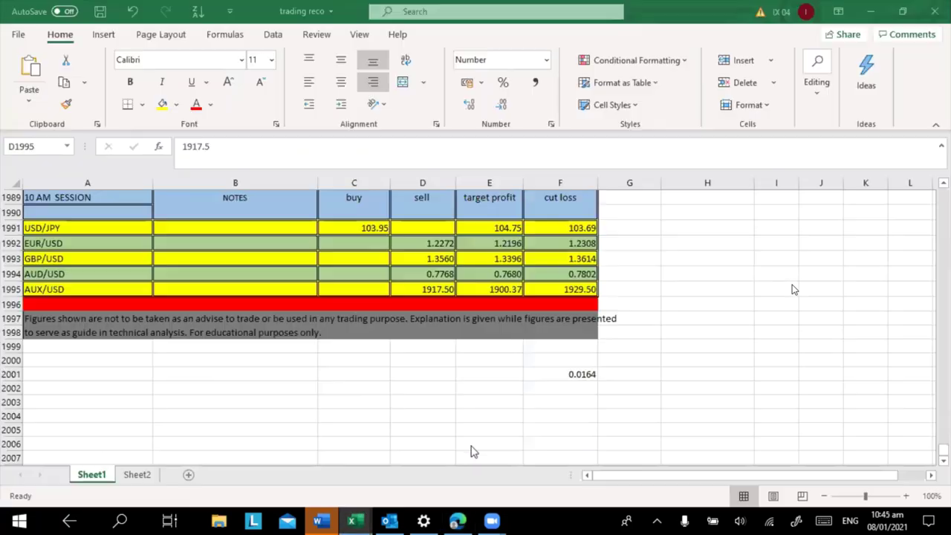
click(437, 289)
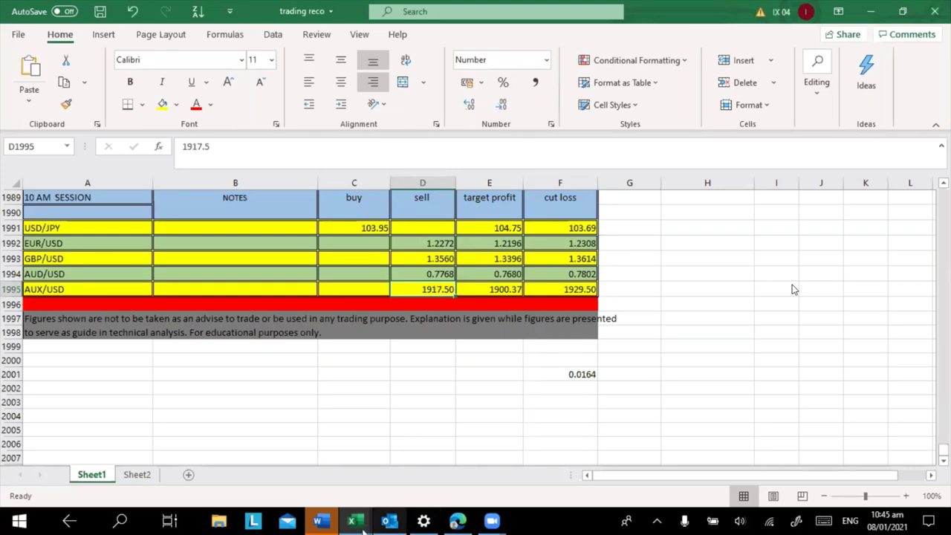
click(460, 523)
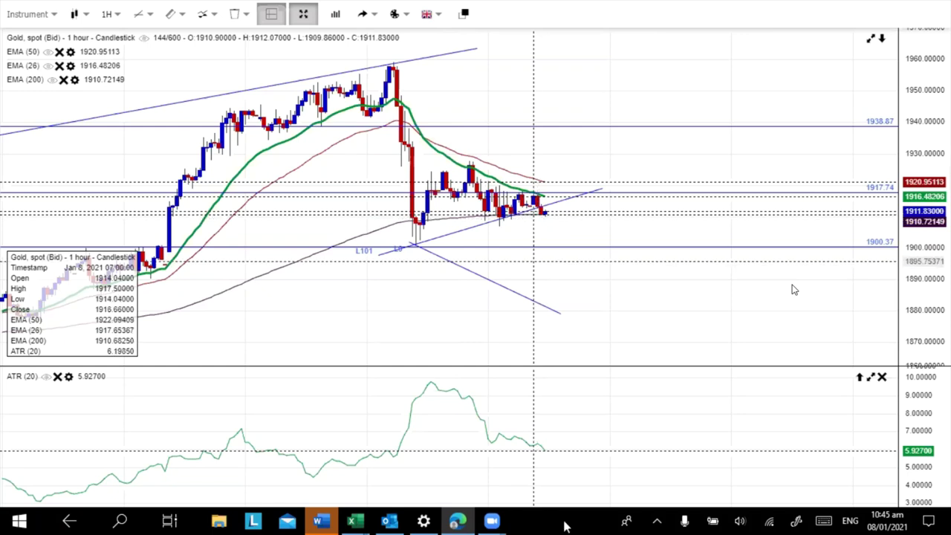
mouse_move(354, 520)
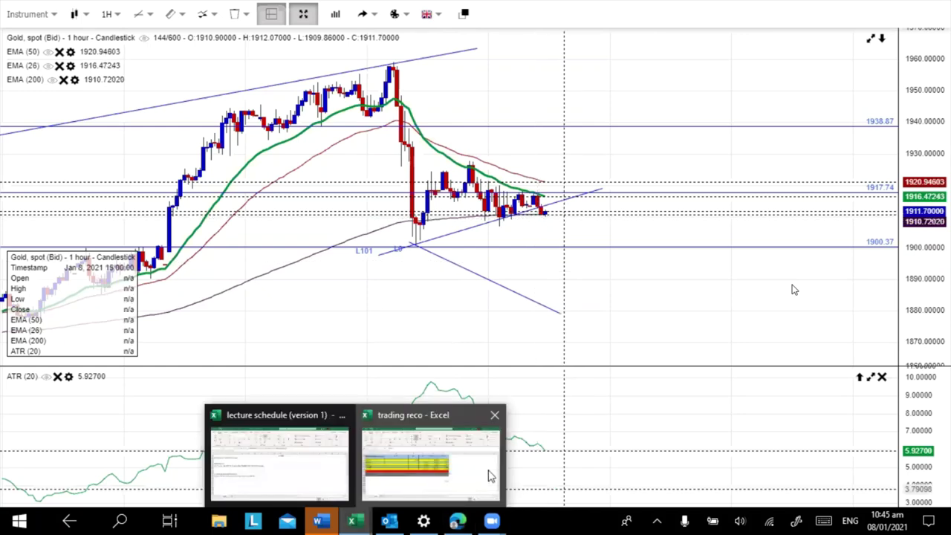
click(491, 474)
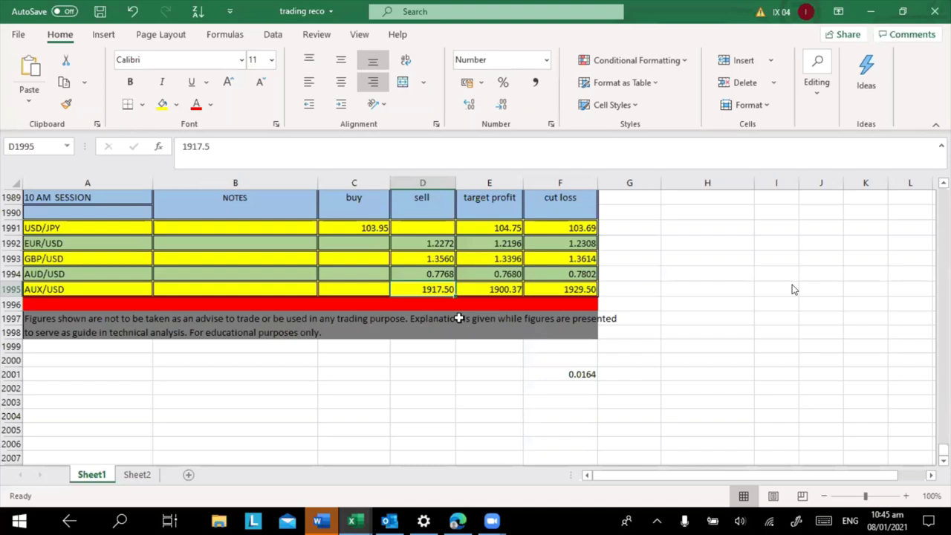
click(239, 146)
key(BackSpace)
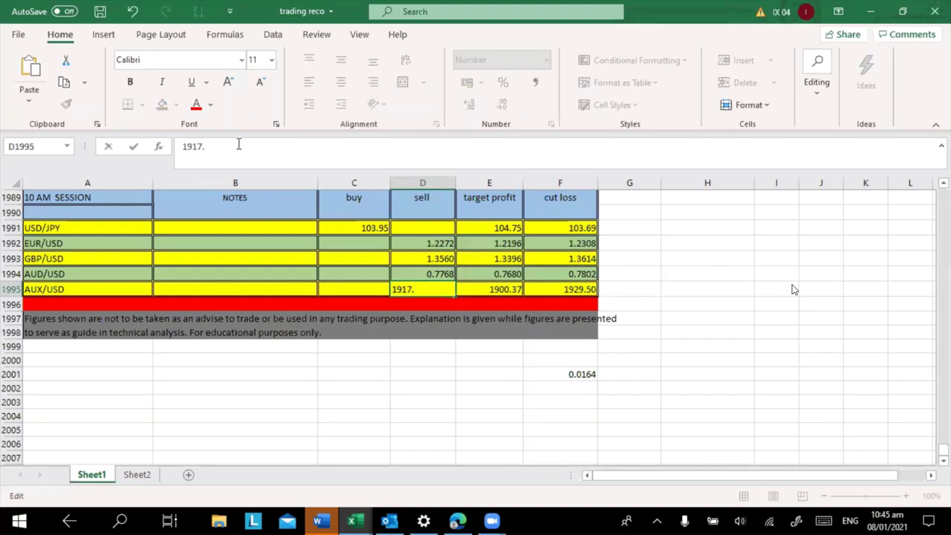
text(32)
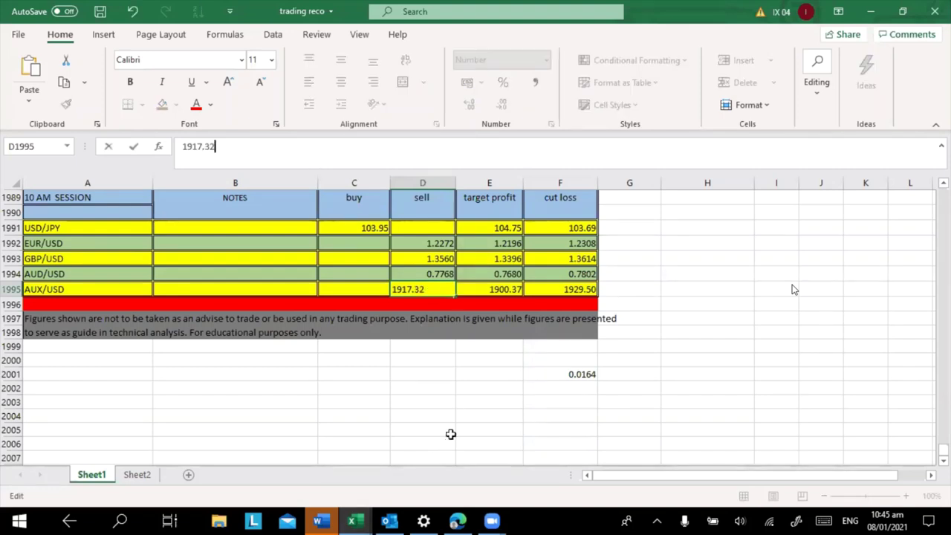
click(450, 435)
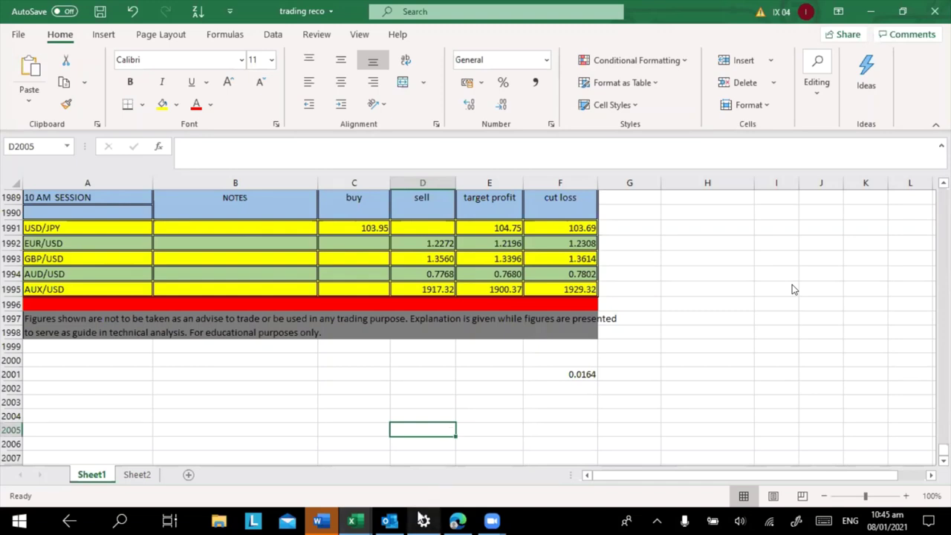
- Set the AUX/USD target profit to 1881.40
click(489, 289)
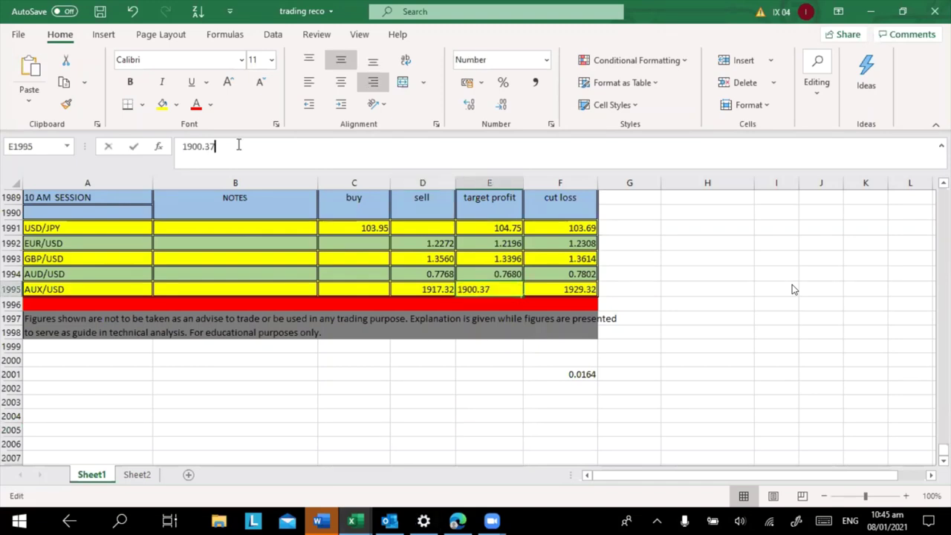
click(238, 146)
key(BackSpace)
key(BackSpace)
key(BackSpace)
key(BackSpace)
key(BackSpace)
key(BackSpace)
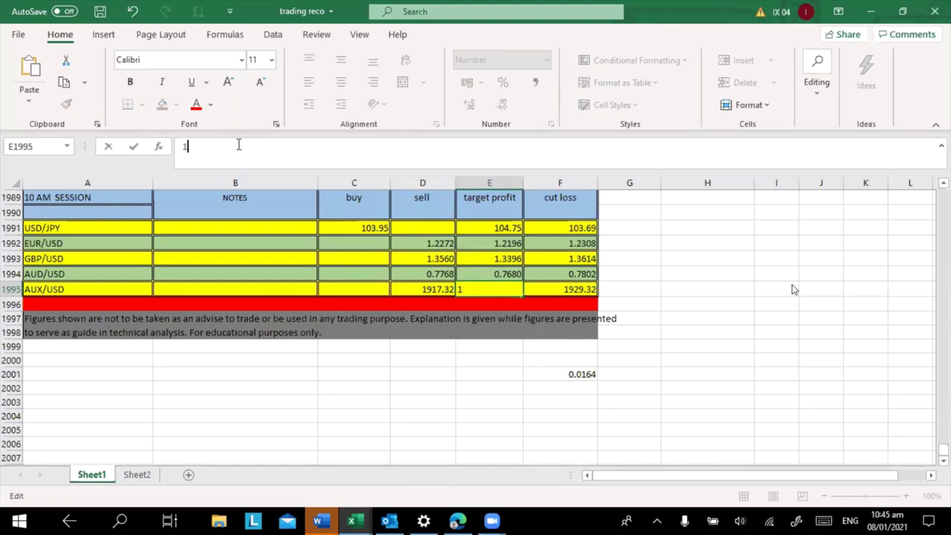
text(881.)
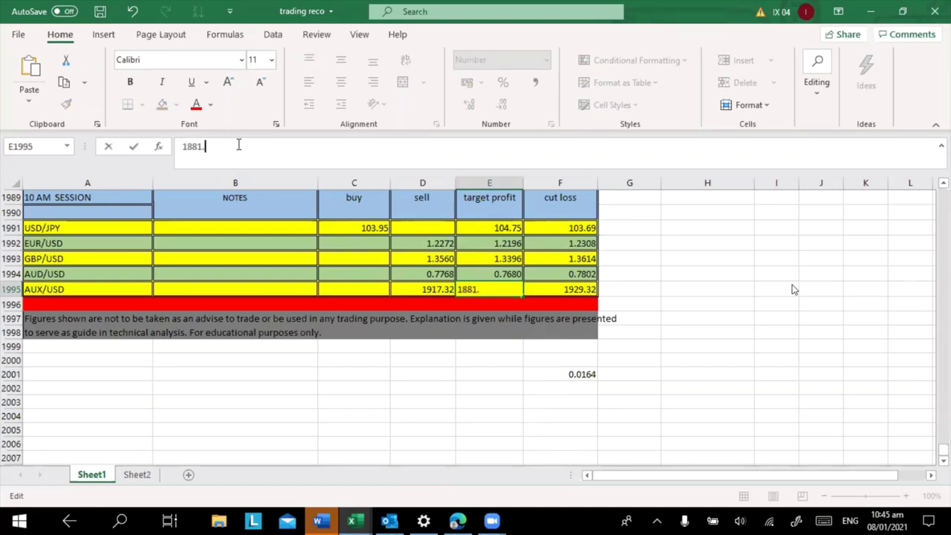
text(40)
click(576, 291)
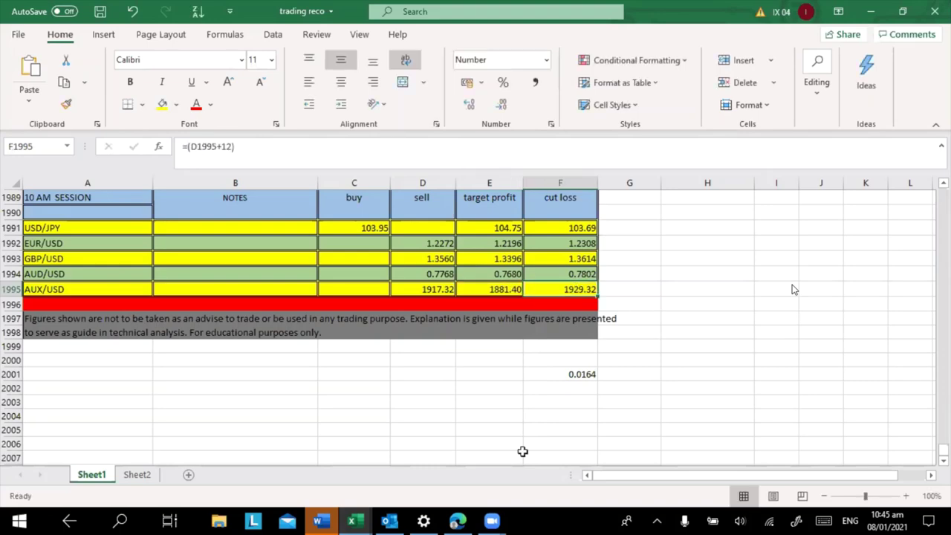
- Compare the gold chart with the AUX/USD row in the workbook, checking its sell value and cut loss formula
click(468, 520)
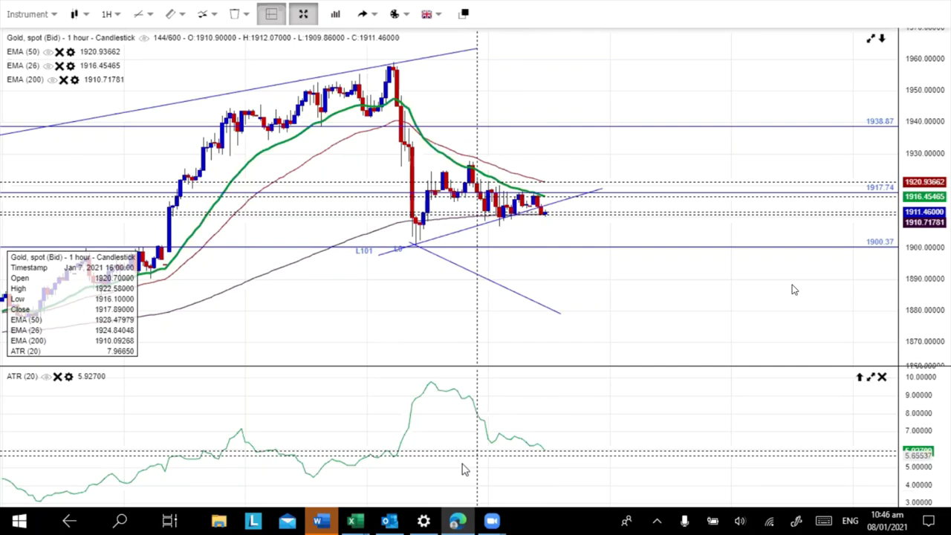
mouse_move(355, 521)
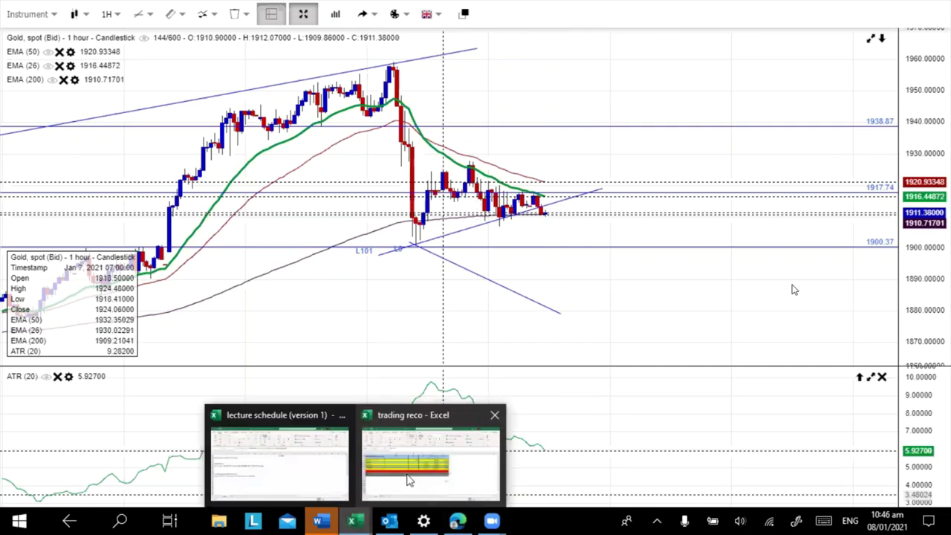
click(476, 450)
click(612, 289)
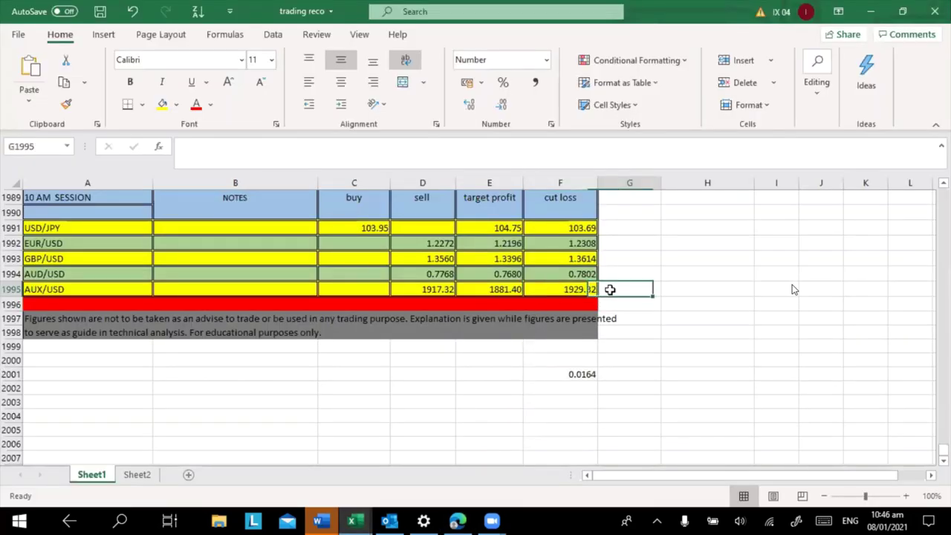
click(574, 289)
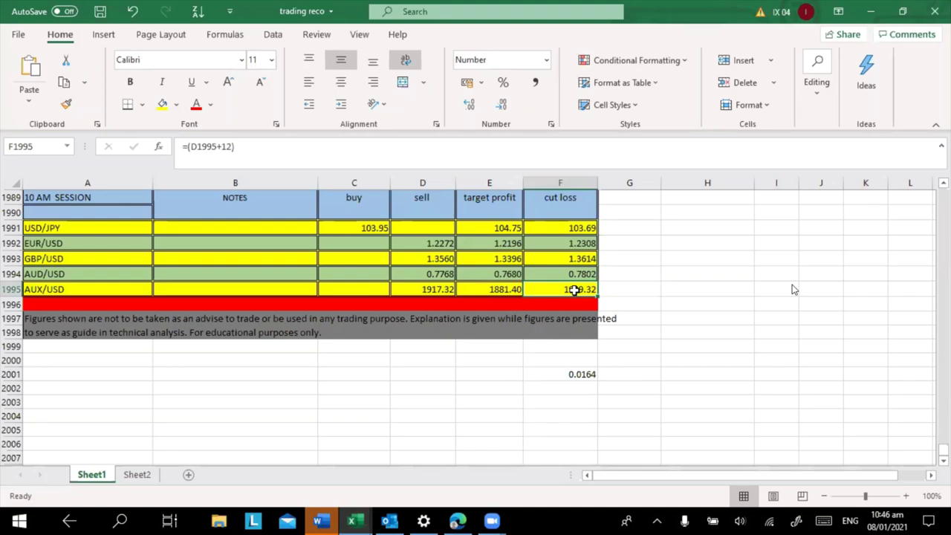
click(433, 289)
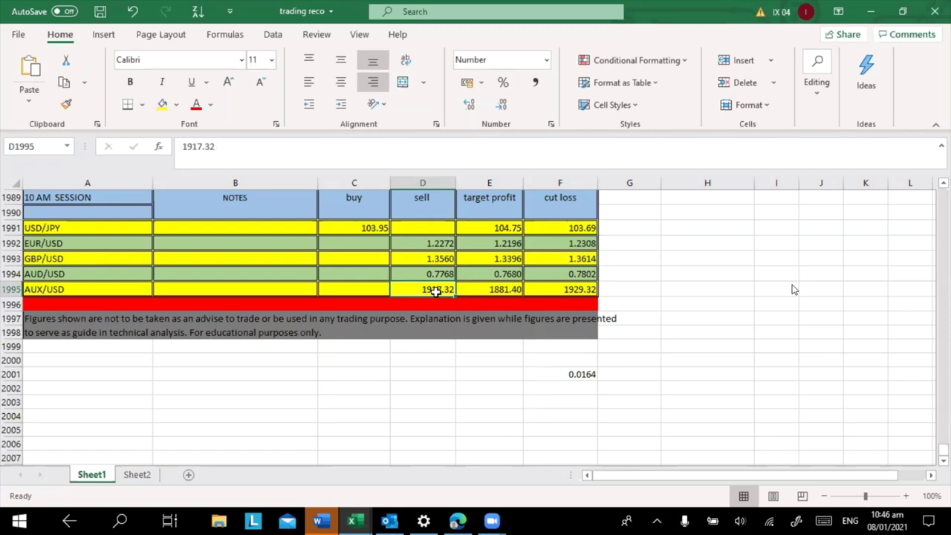
click(581, 289)
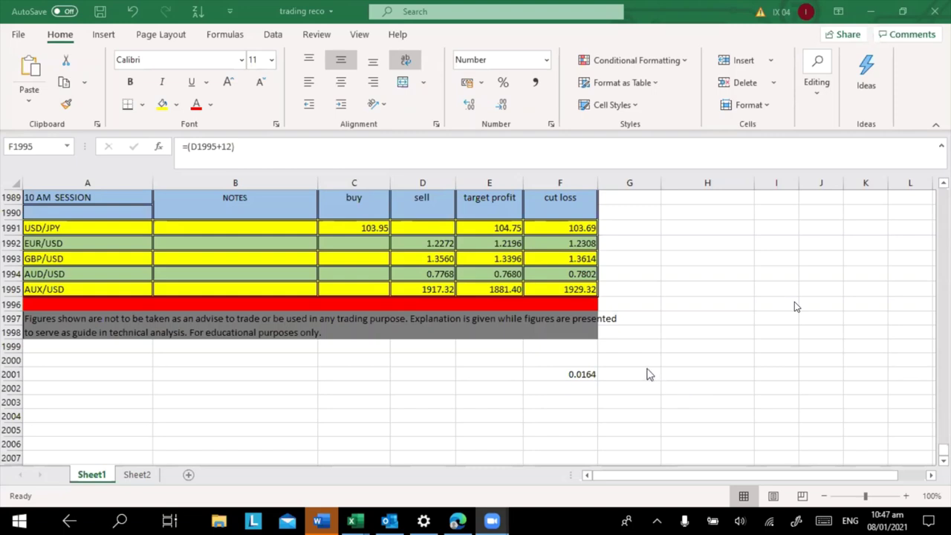
- Switch to the Edge browser, leave the full-screen gold chart and close the TikTok tab
click(458, 521)
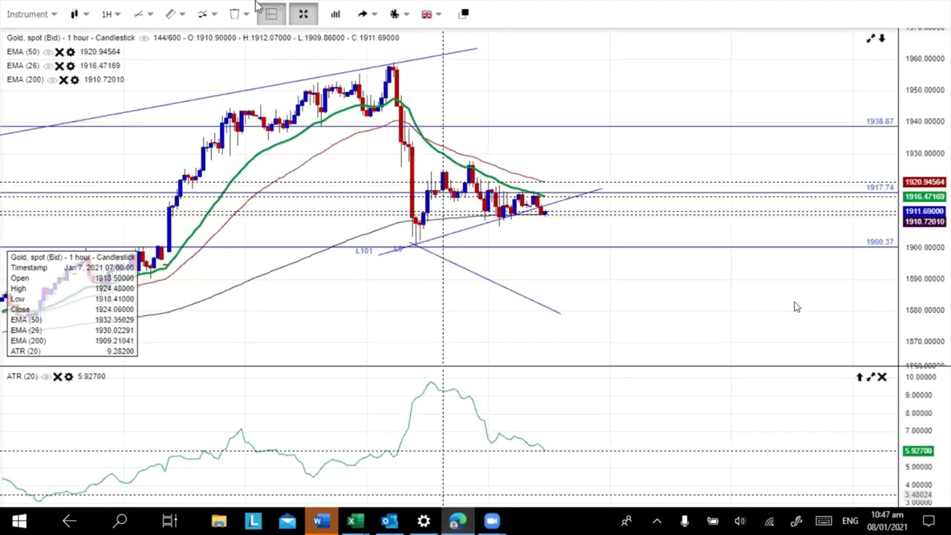
click(308, 15)
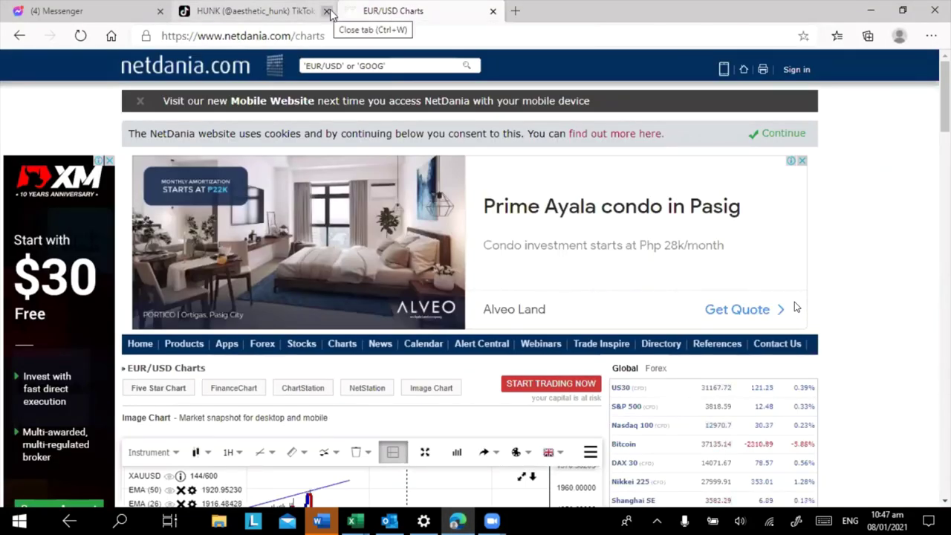
click(327, 12)
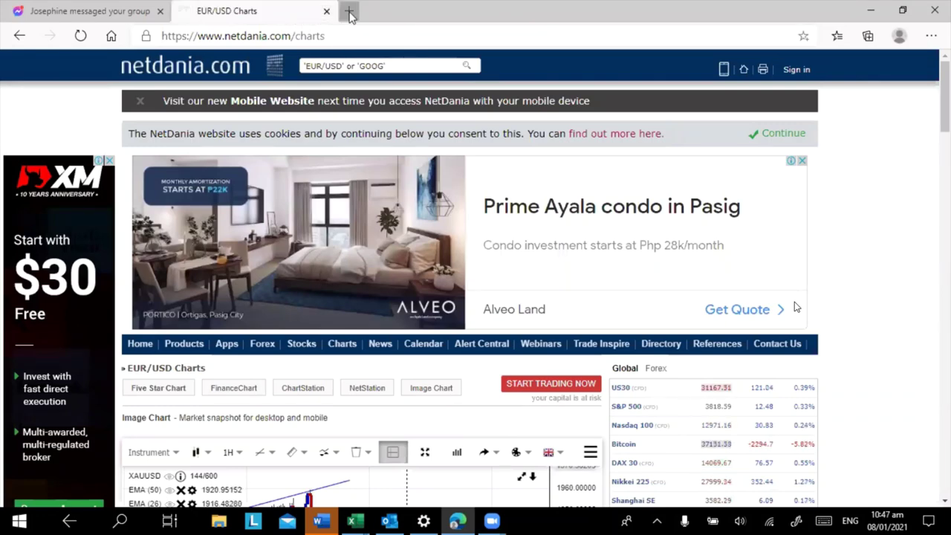
- Search the web for "forex news" in a new browser tab
click(349, 10)
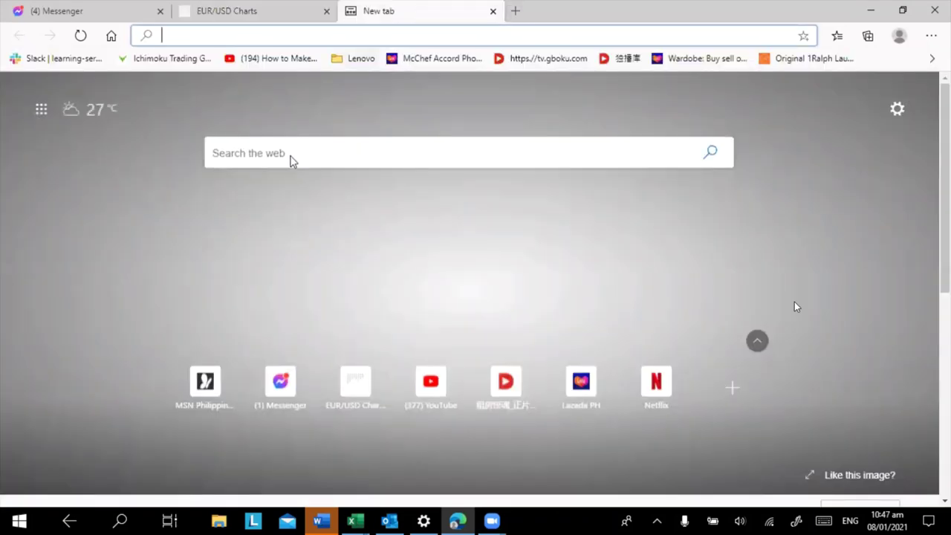
click(290, 156)
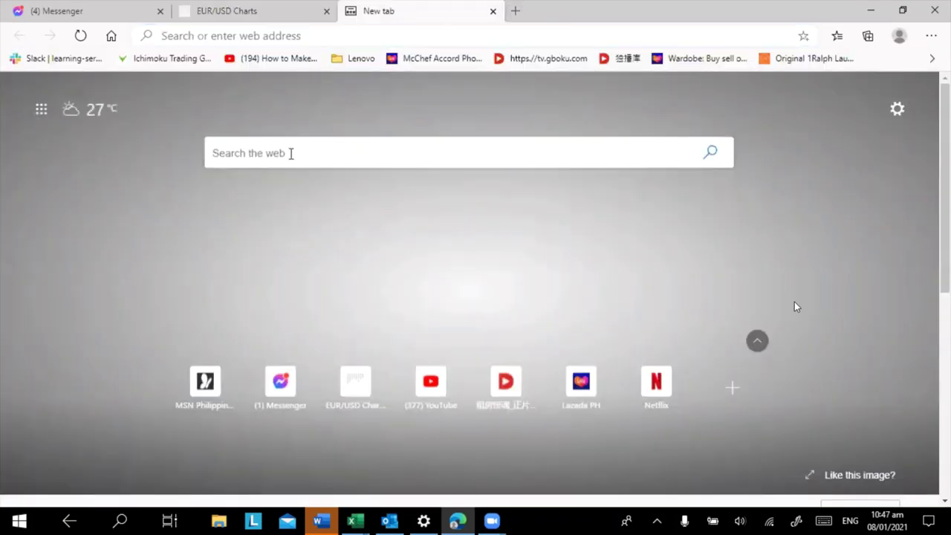
text(forex)
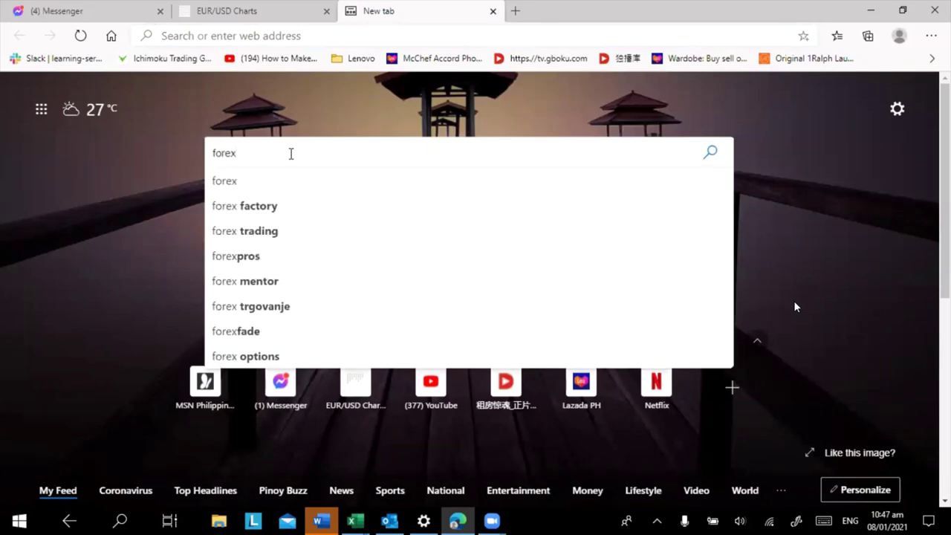
text(news)
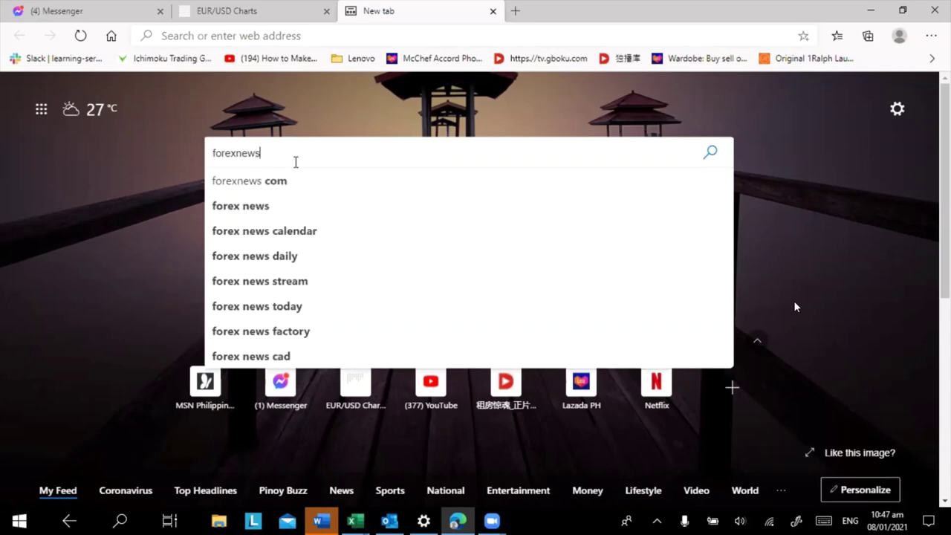
click(299, 210)
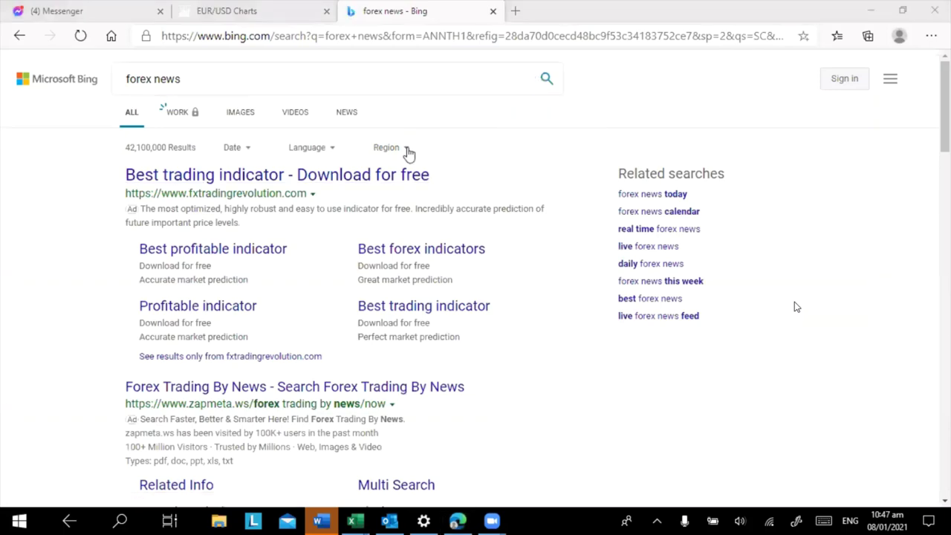
- Open FXStreet's news site from the search results, continue past the ad page and go to its Economic Calendar
scroll(416, 176, down, 3)
scroll(417, 231, down, 2)
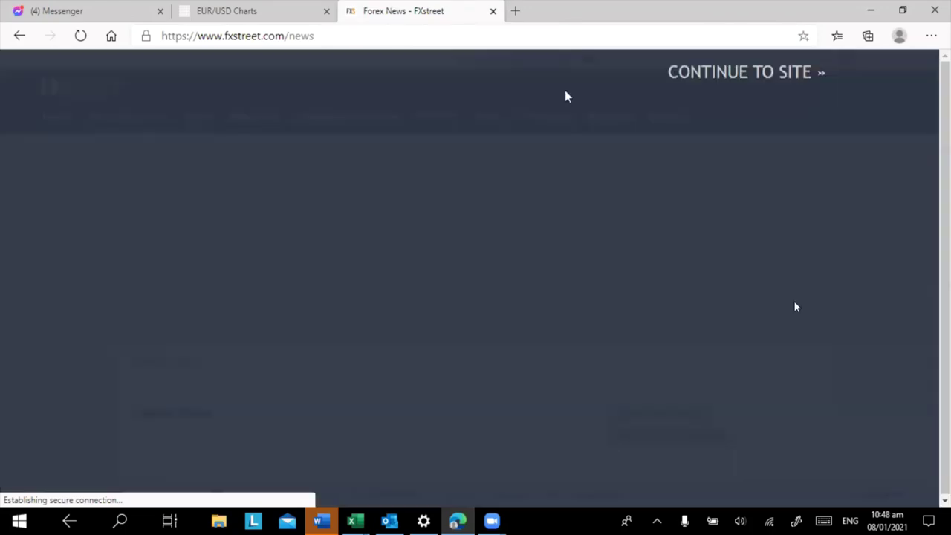
click(704, 72)
mouse_move(336, 116)
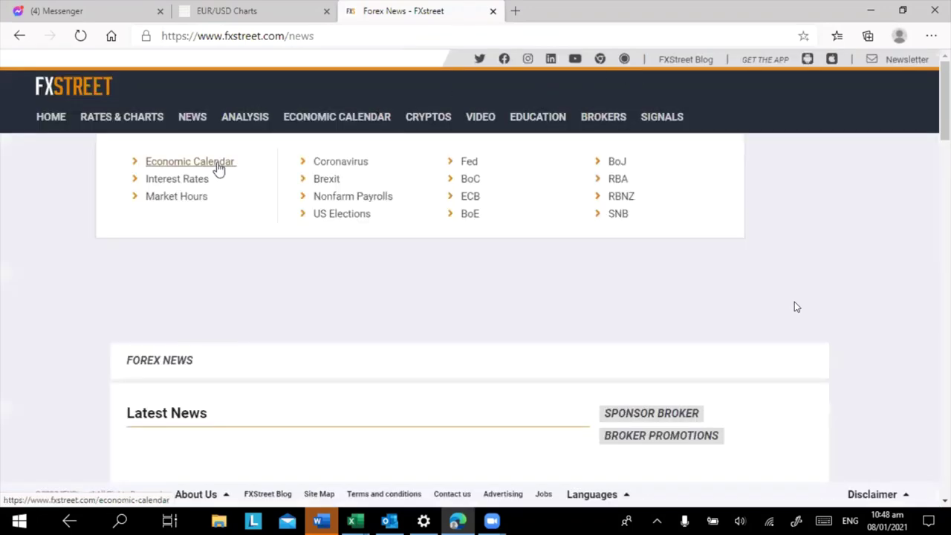
click(201, 165)
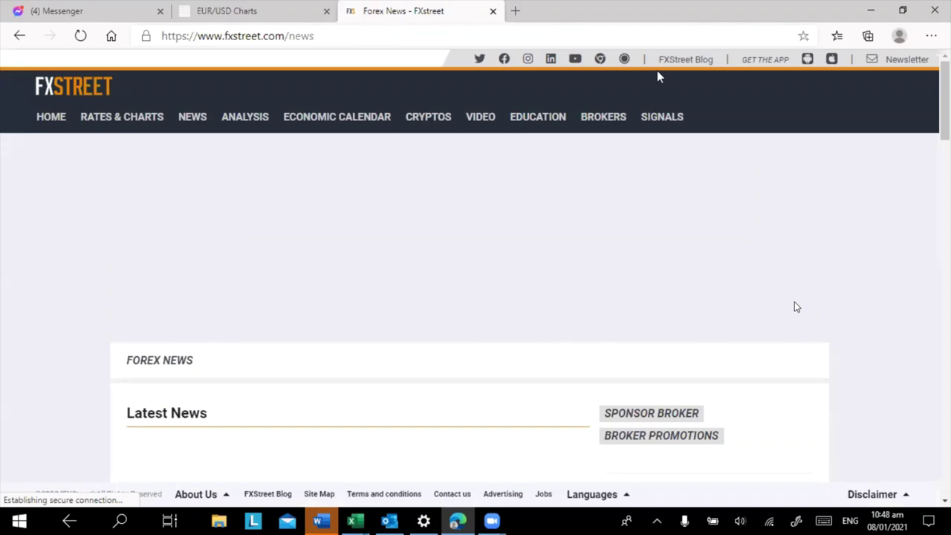
- Look through the Friday, January 8 events in the FXStreet economic calendar with their impact, consensus and previous figures
scroll(658, 78, down, 1)
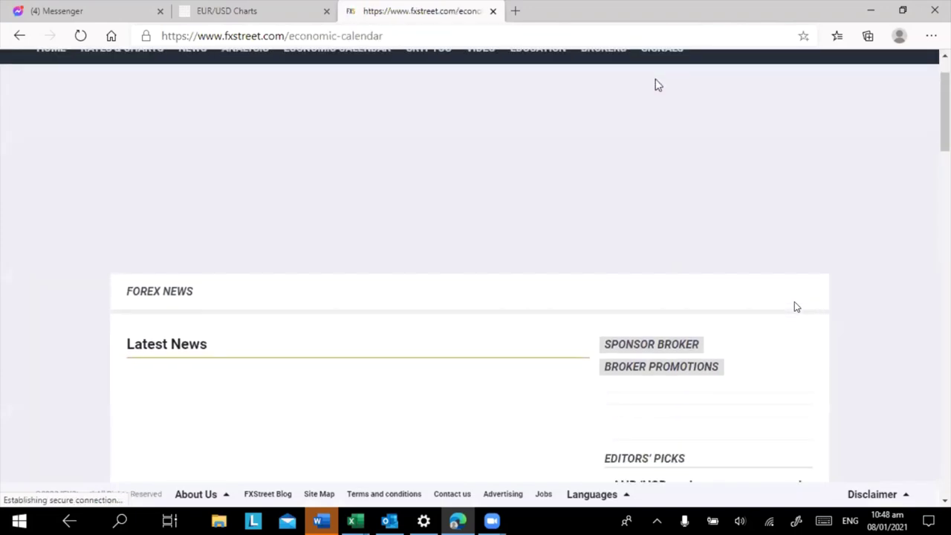
scroll(658, 85, down, 1)
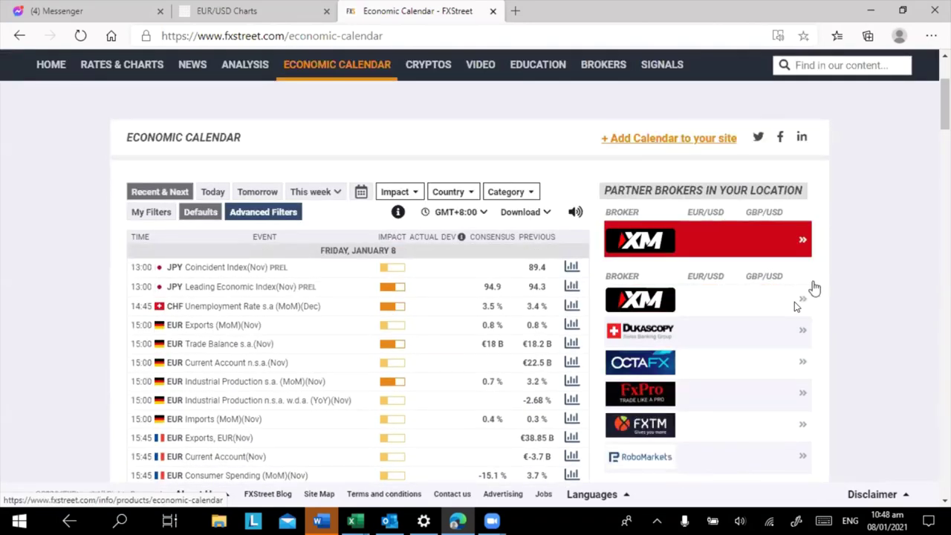
drag(945, 115, 945, 127)
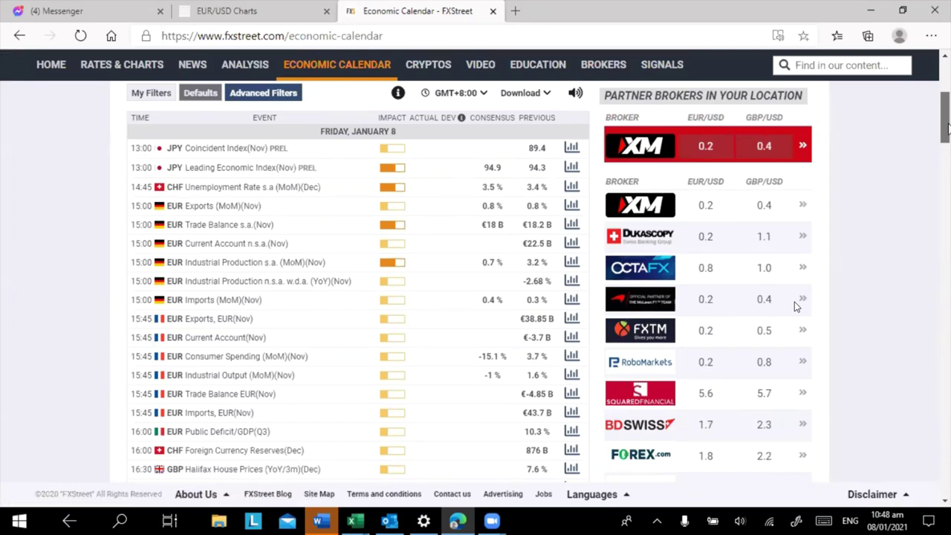
scroll(946, 127, up, 1)
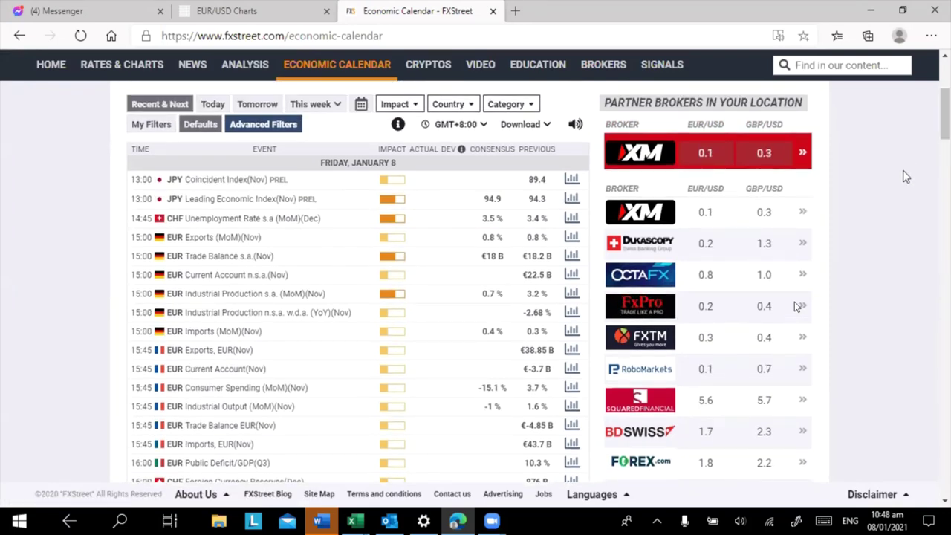
scroll(898, 199, down, 2)
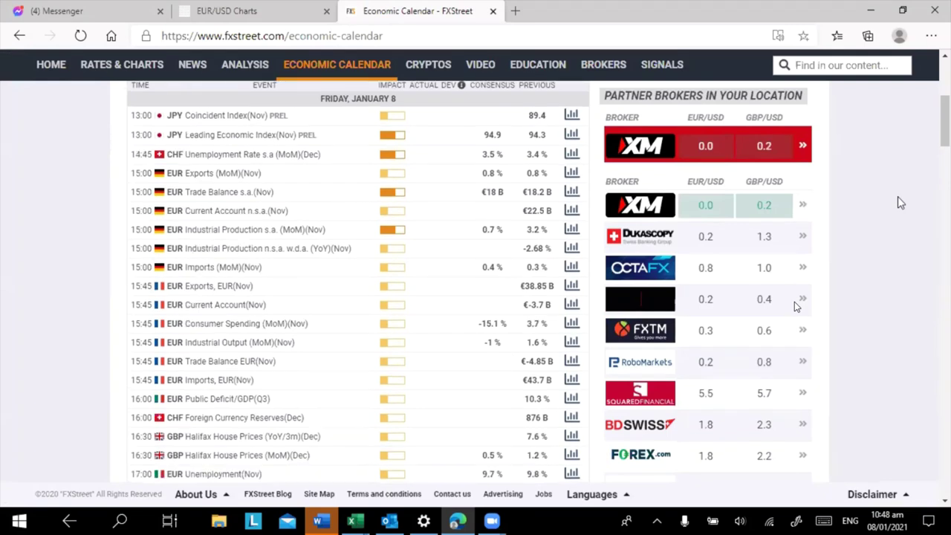
- Scan the Friday, January 8 calendar from the EUR releases to the 21:30 USD and CAD releases, checking impact levels and forecasts
scroll(898, 203, down, 1)
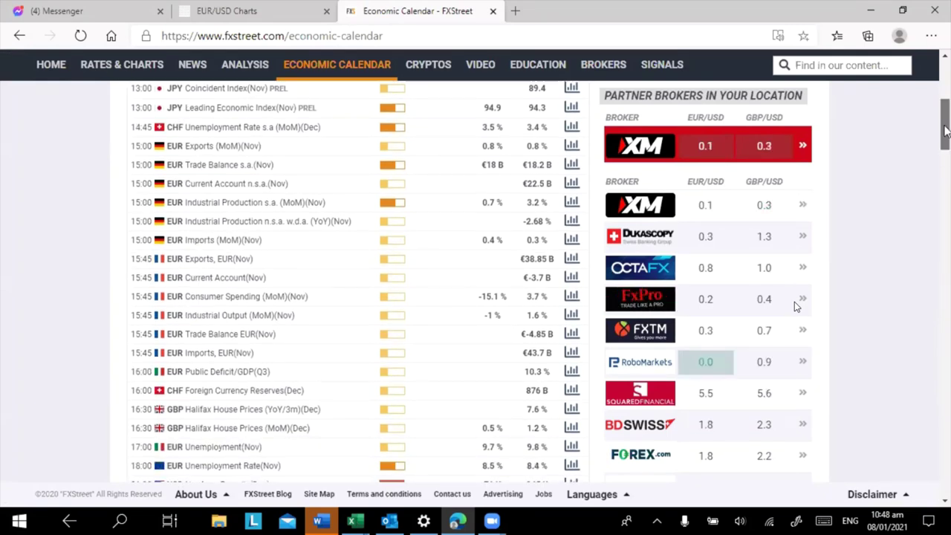
scroll(946, 133, down, 1)
scroll(947, 133, down, 1)
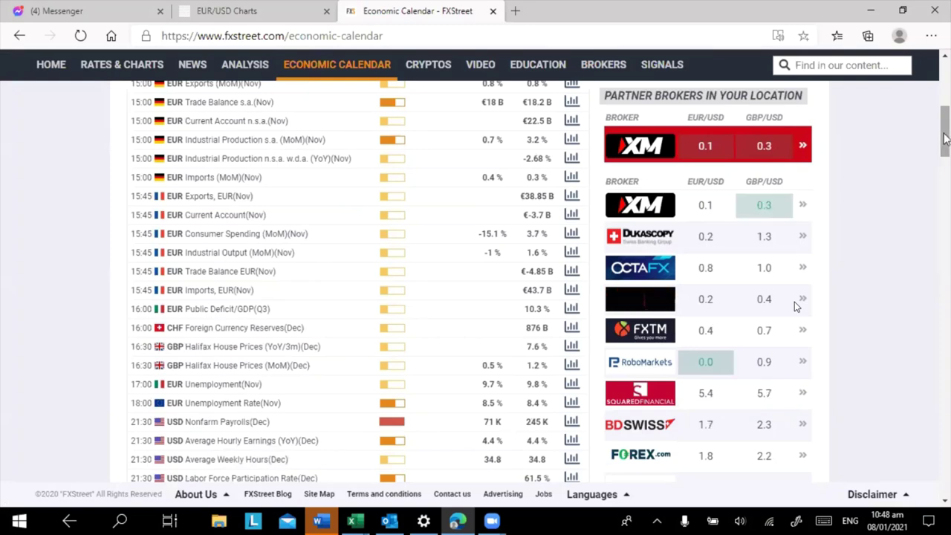
drag(945, 138, 946, 145)
scroll(946, 145, up, 1)
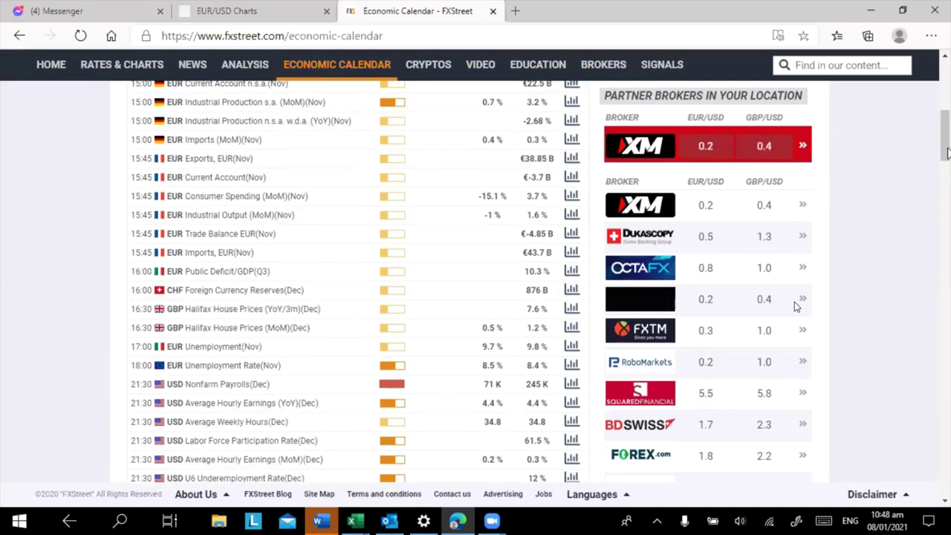
drag(944, 151, 944, 173)
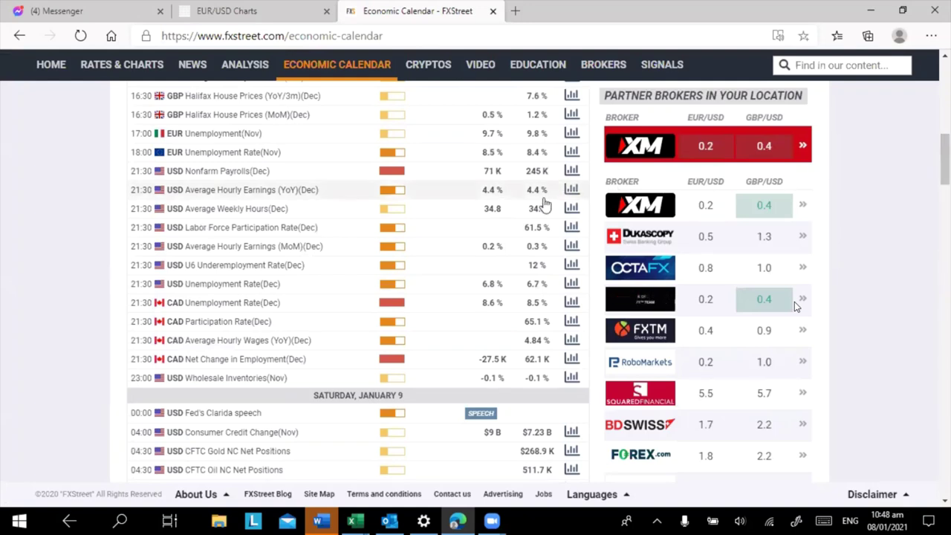
scroll(463, 227, up, 1)
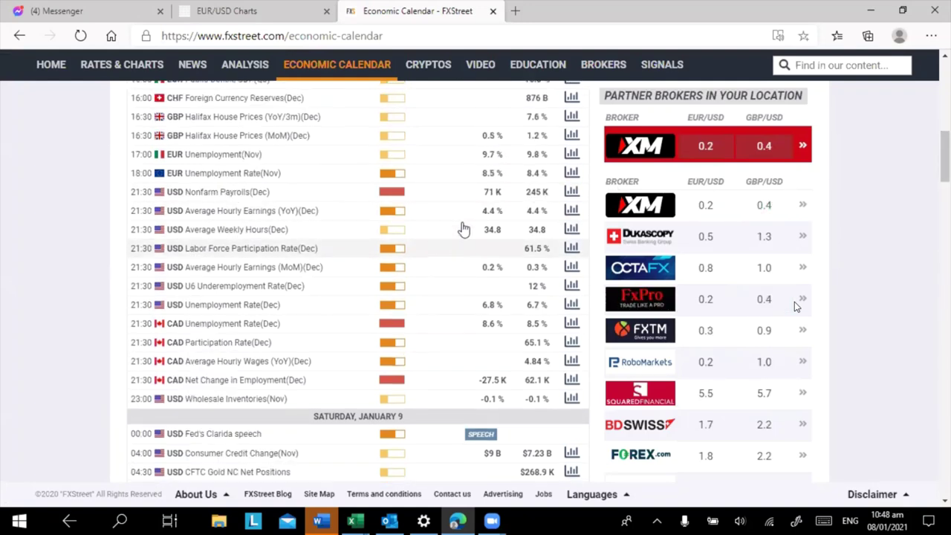
scroll(463, 223, up, 2)
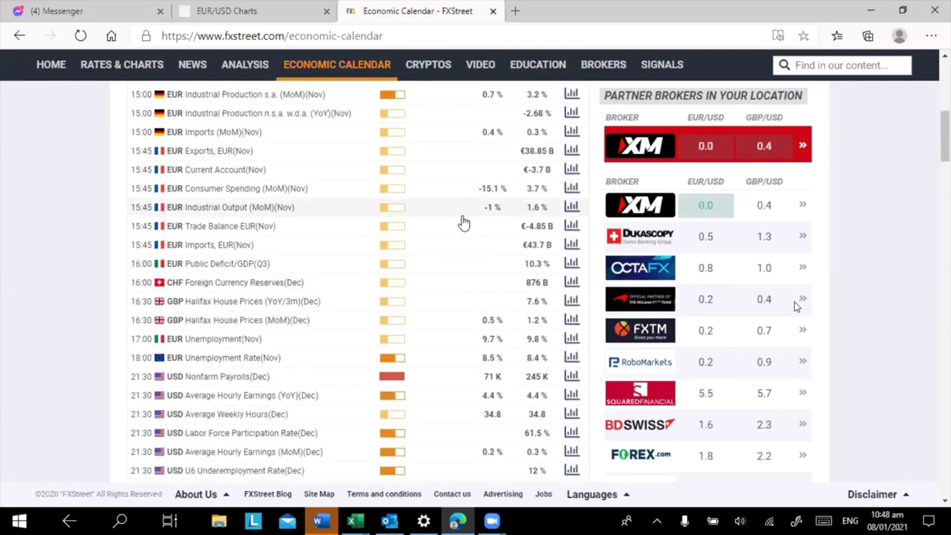
scroll(463, 223, up, 2)
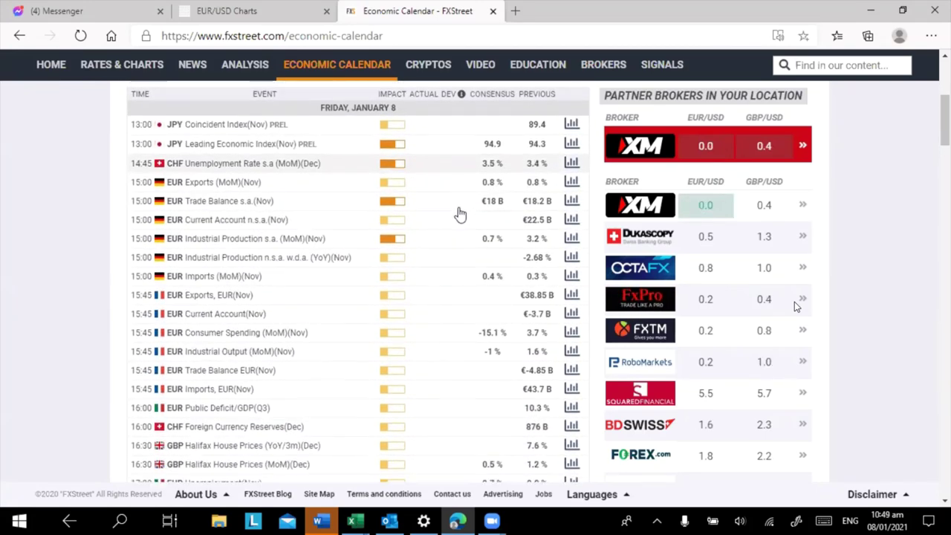
scroll(459, 214, down, 1)
scroll(432, 166, down, 2)
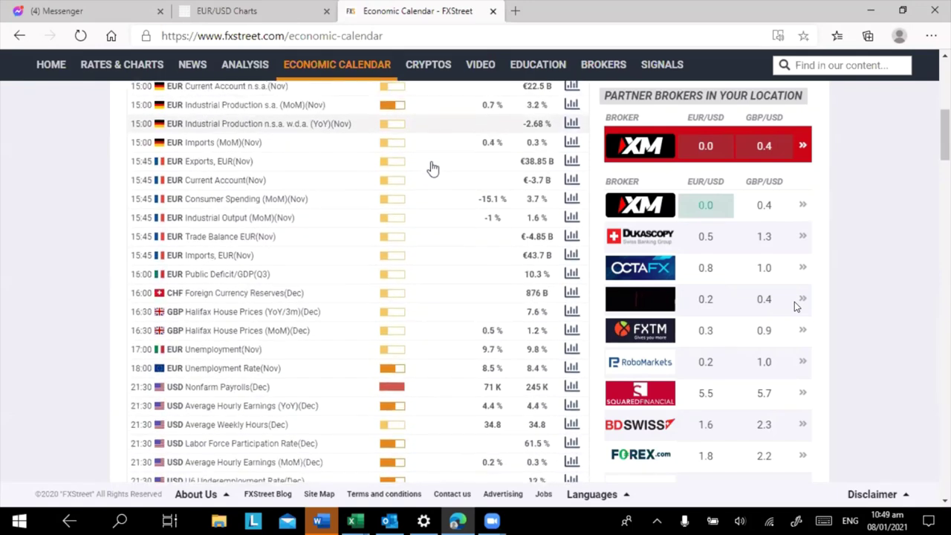
scroll(431, 168, down, 1)
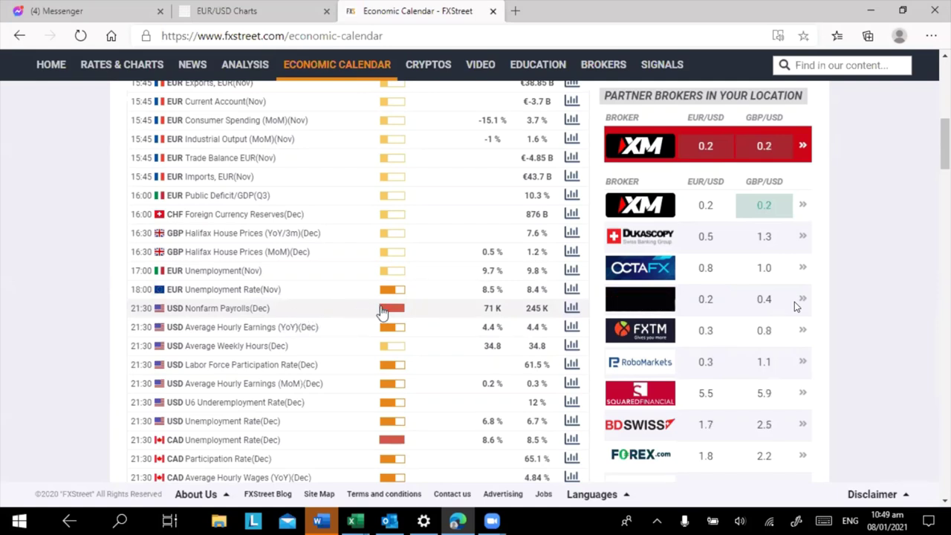
scroll(434, 227, down, 1)
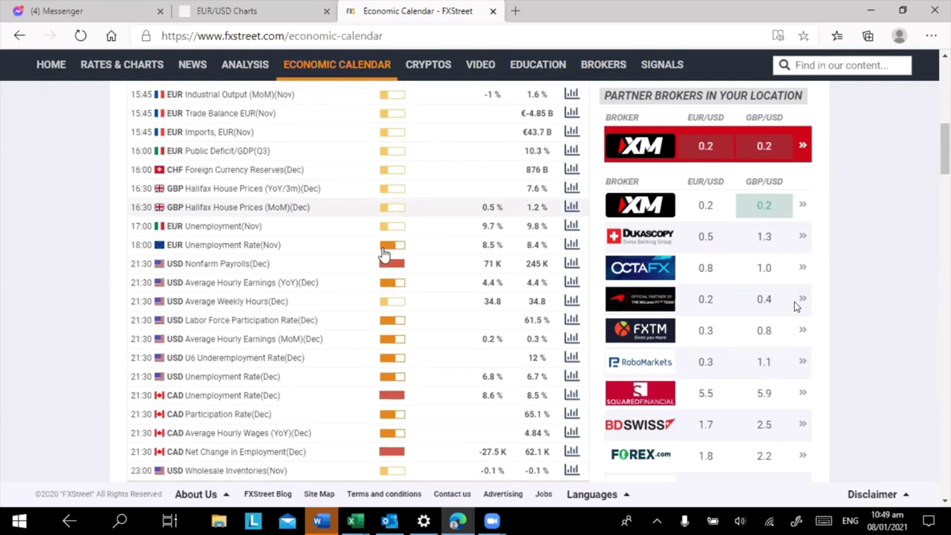
- Expand the 21:30 USD Nonfarm Payrolls (Dec) event and read its editor's notes and description
click(272, 264)
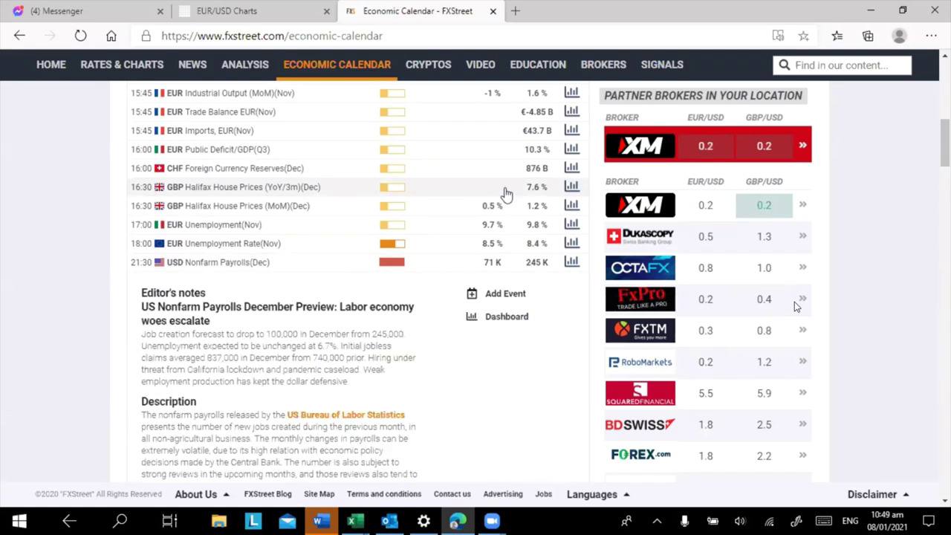
scroll(468, 200, down, 1)
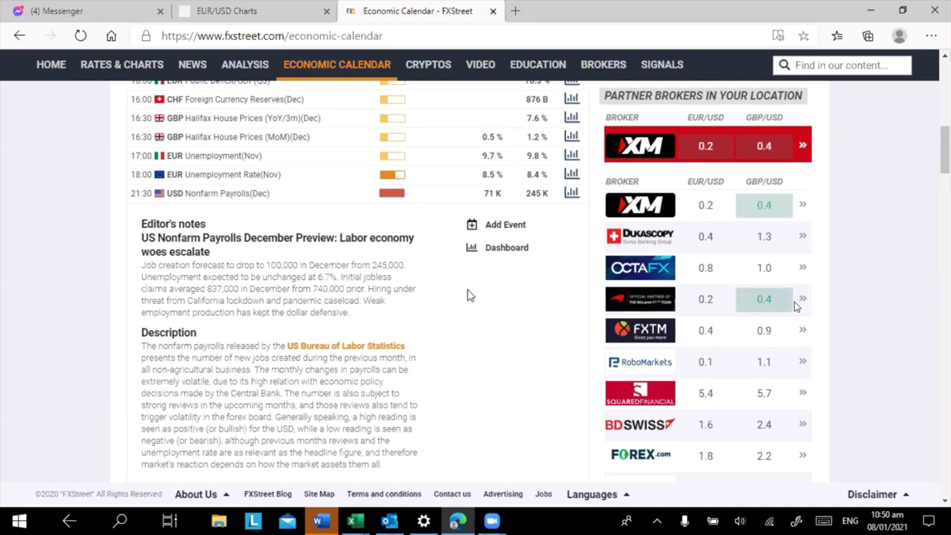
scroll(467, 295, down, 1)
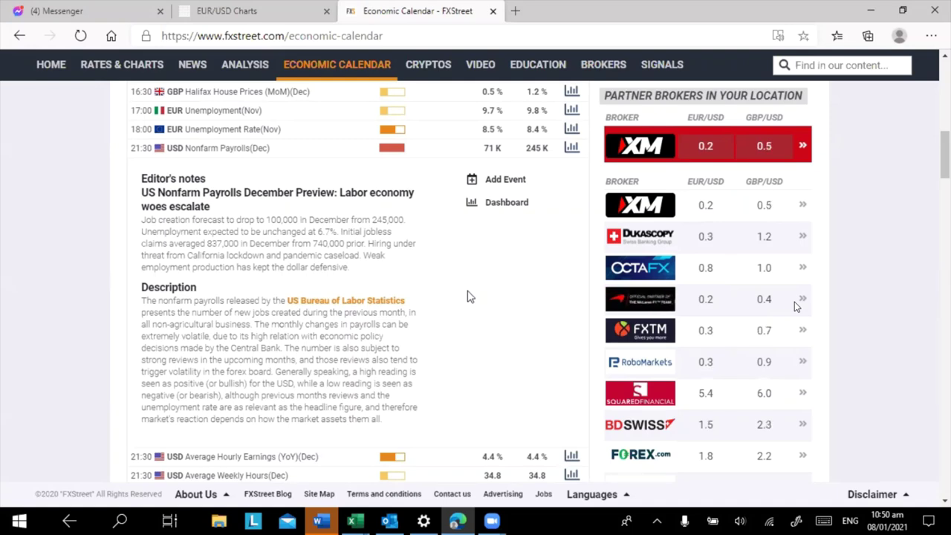
scroll(467, 295, down, 1)
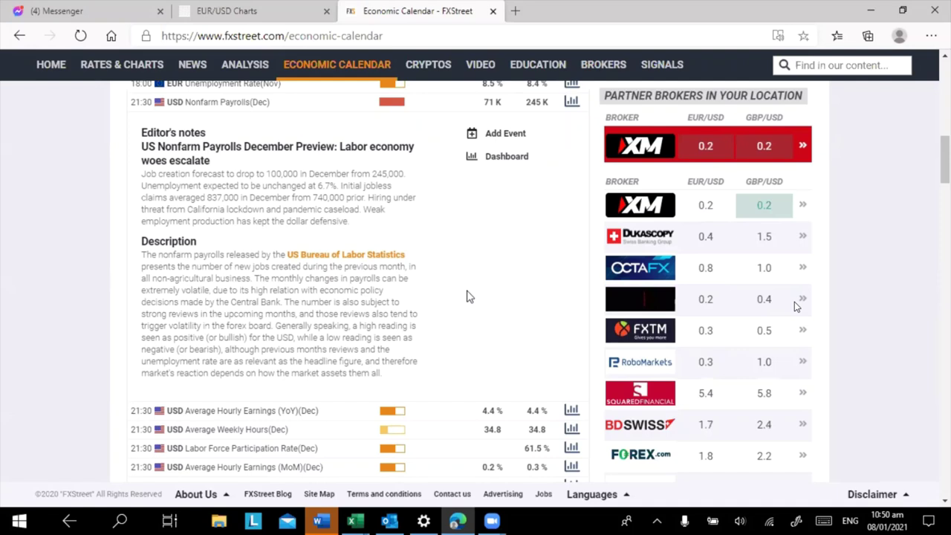
click(298, 108)
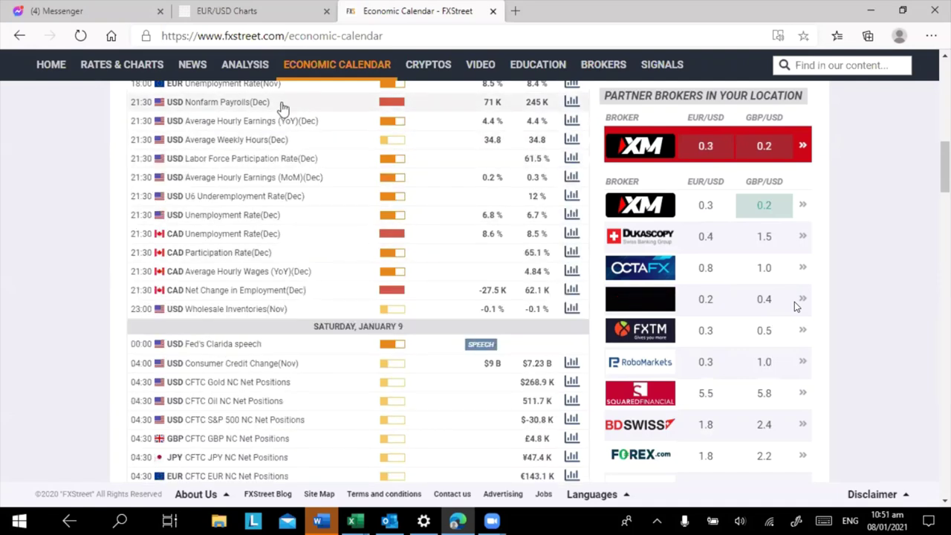
click(283, 108)
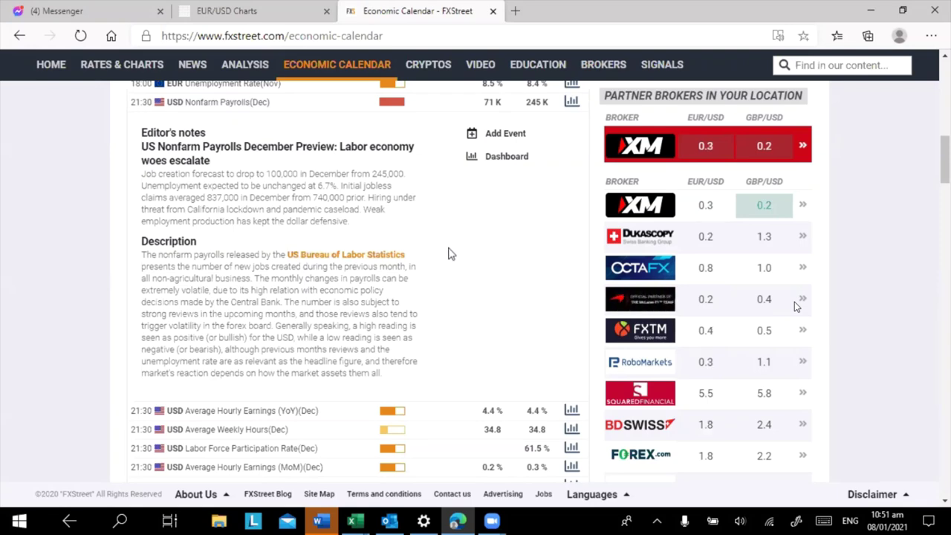
scroll(449, 254, down, 1)
scroll(449, 254, down, 1)
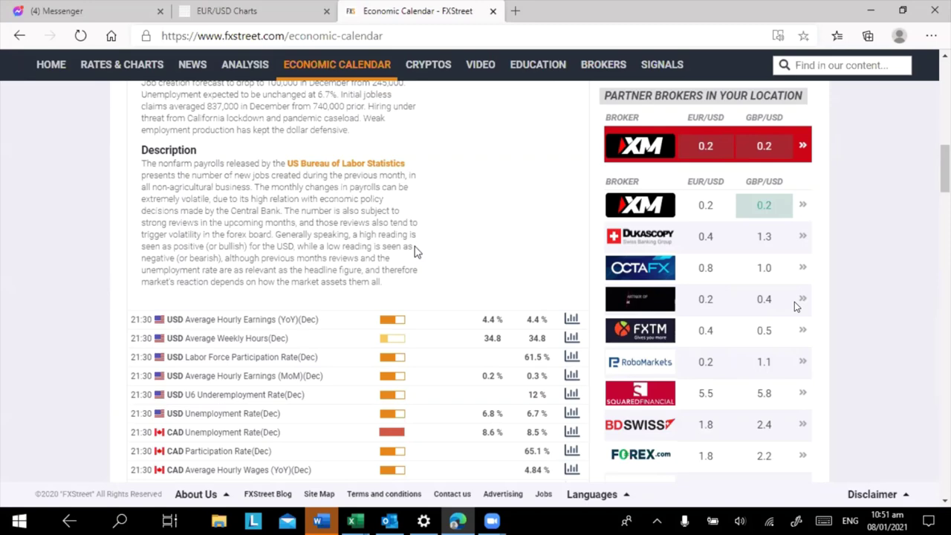
scroll(450, 247, up, 1)
scroll(457, 223, up, 1)
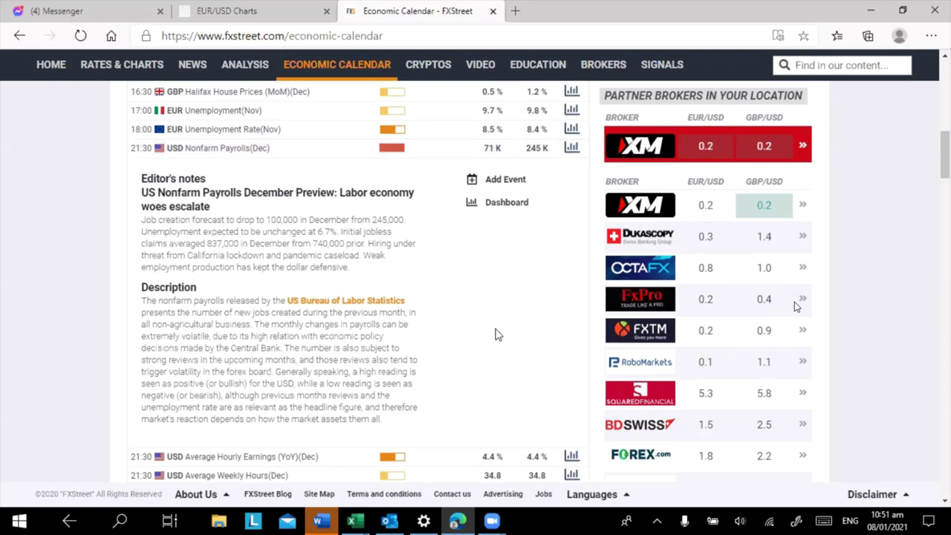
- Check the other 21:30 USD and CAD releases listed below the Nonfarm Payrolls description
scroll(496, 335, down, 3)
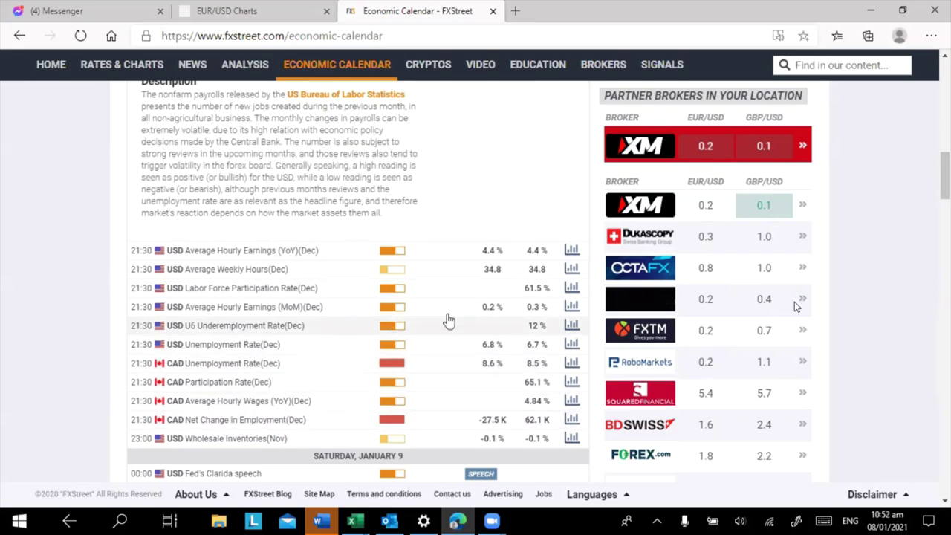
scroll(466, 298, down, 2)
scroll(461, 292, up, 2)
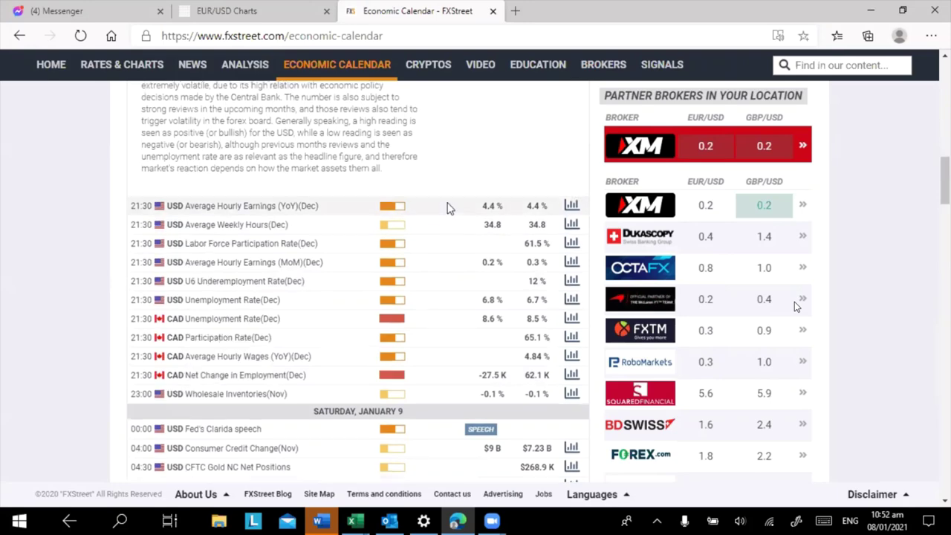
scroll(448, 206, up, 2)
scroll(447, 210, down, 1)
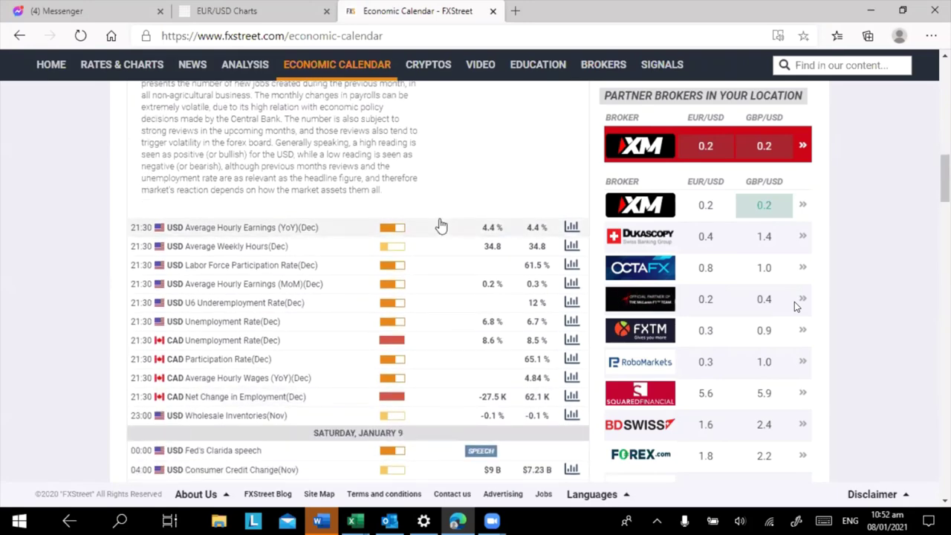
scroll(457, 219, up, 4)
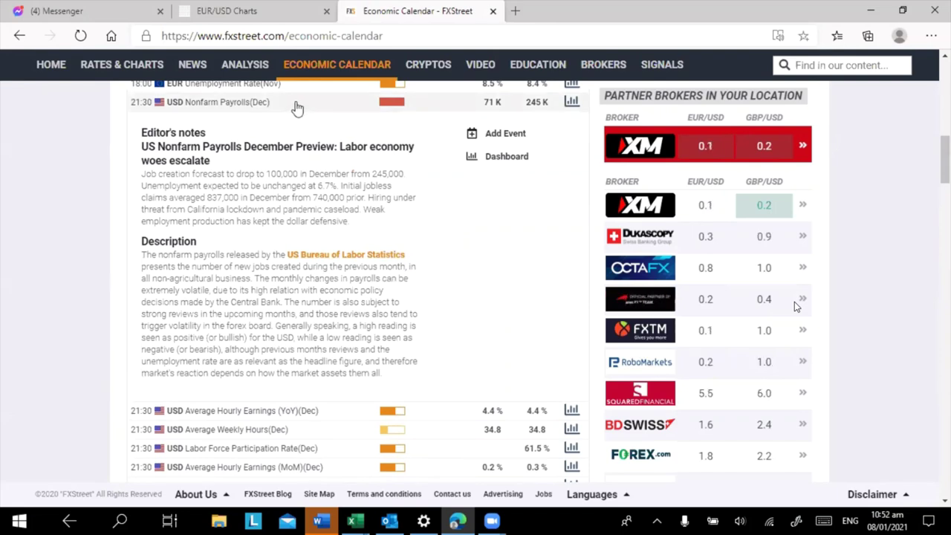
- Collapse the Nonfarm Payrolls details and look over the events from Saturday, January 9 to Monday, January 11
click(298, 110)
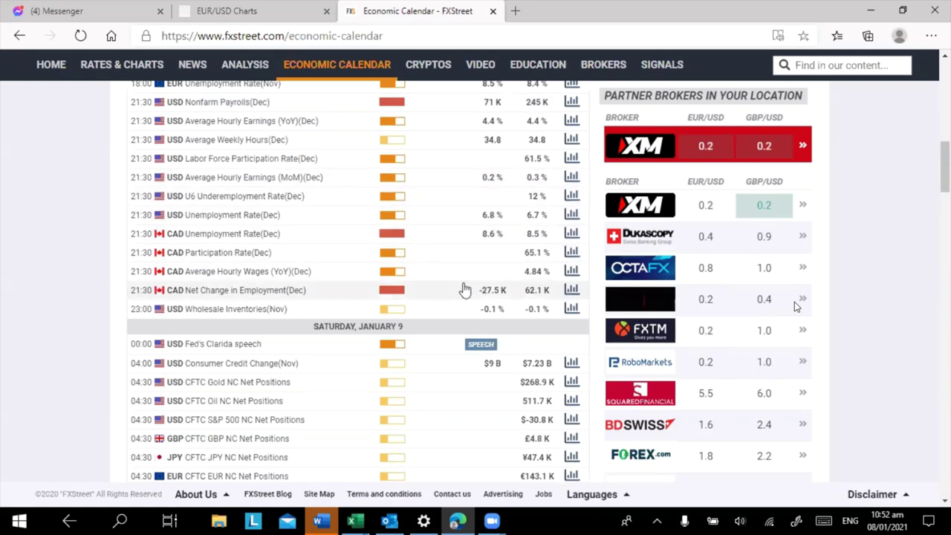
scroll(461, 290, down, 2)
scroll(461, 290, down, 1)
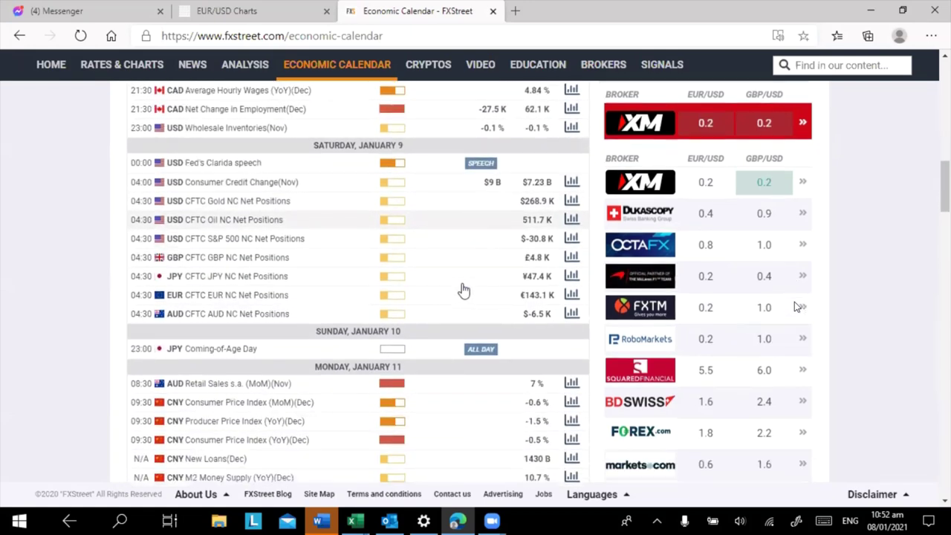
scroll(462, 288, up, 2)
scroll(463, 285, up, 4)
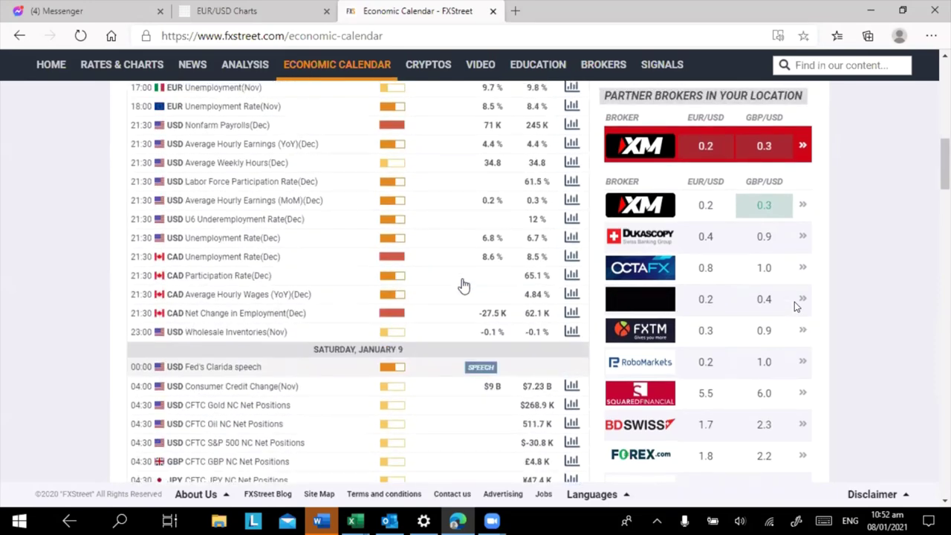